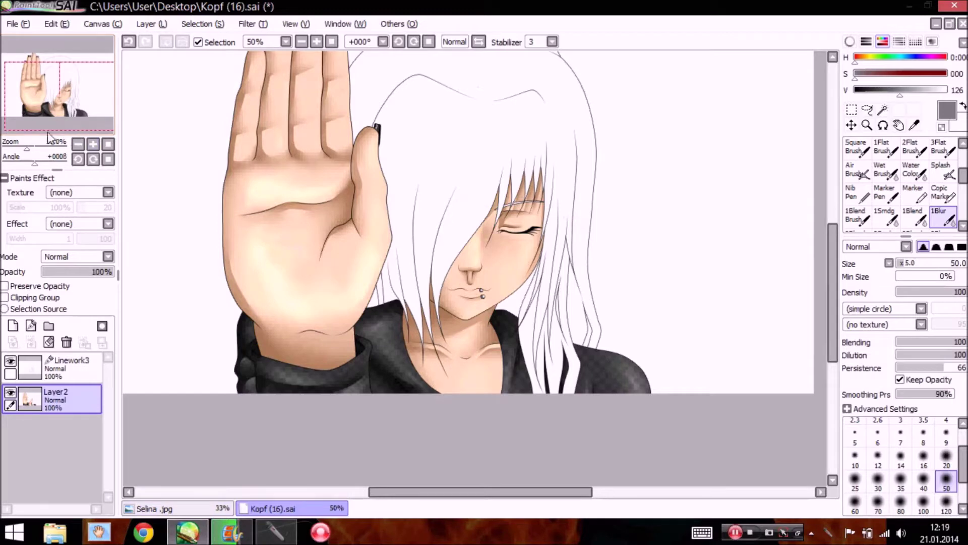
Check the film's saving progress in Movie Maker, and return to the drawing in PaintTool SAI
{"action": "left_click_drag", "start_coordinate": [91, 126], "coordinate": [77, 104]}
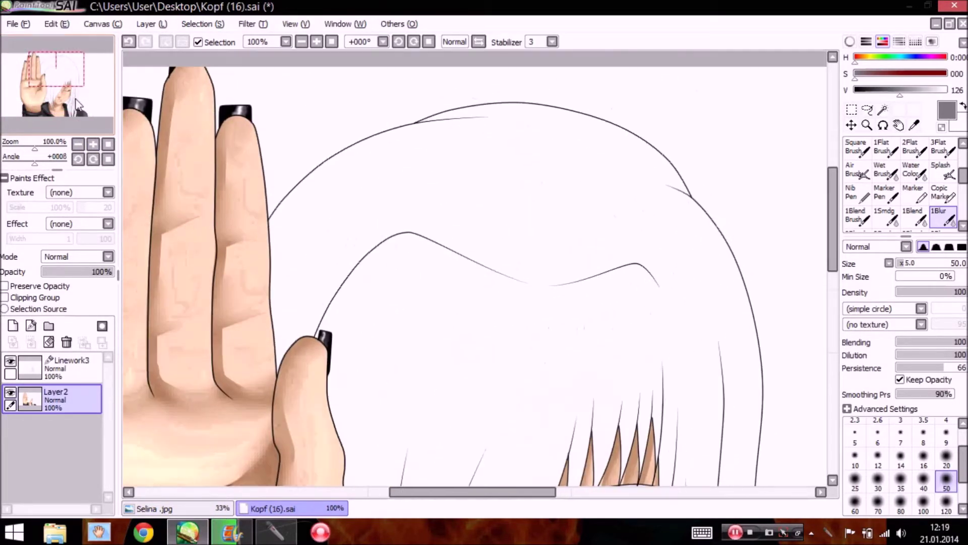
{"action": "right_click", "coordinate": [231, 532]}
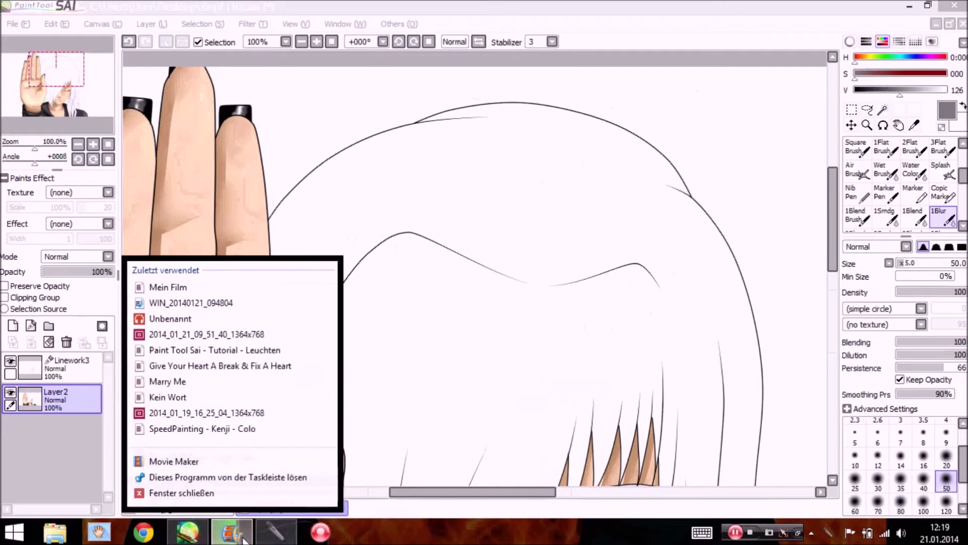
{"action": "left_click", "coordinate": [241, 533]}
{"action": "left_click", "coordinate": [242, 536]}
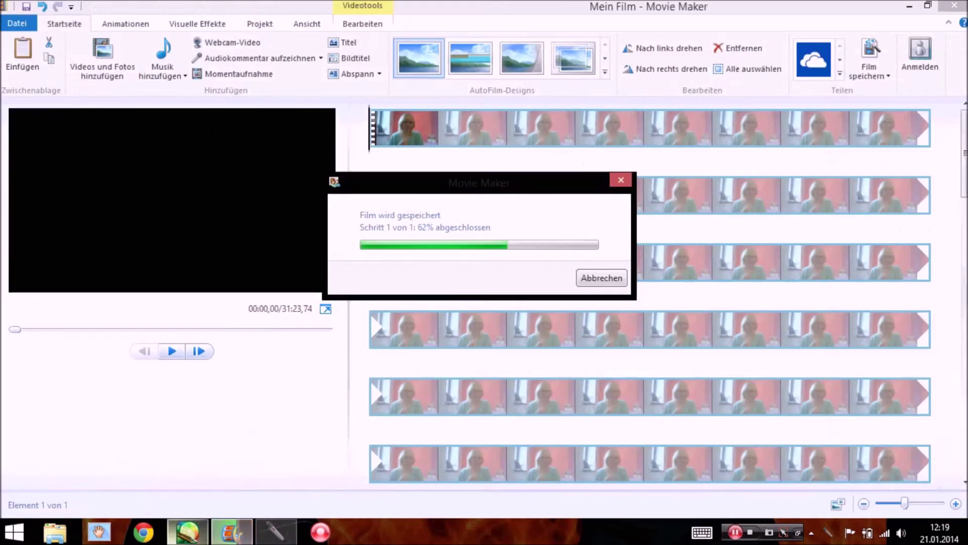
{"action": "left_click", "coordinate": [191, 536]}
Set the colour to black and select the hair strands beside the neck on Linework3 with the Magic Wand
{"action": "left_click", "coordinate": [881, 116]}
{"action": "left_click_drag", "start_coordinate": [883, 90], "coordinate": [814, 82]}
{"action": "left_click_drag", "start_coordinate": [71, 78], "coordinate": [88, 118]}
{"action": "left_click", "coordinate": [92, 145]}
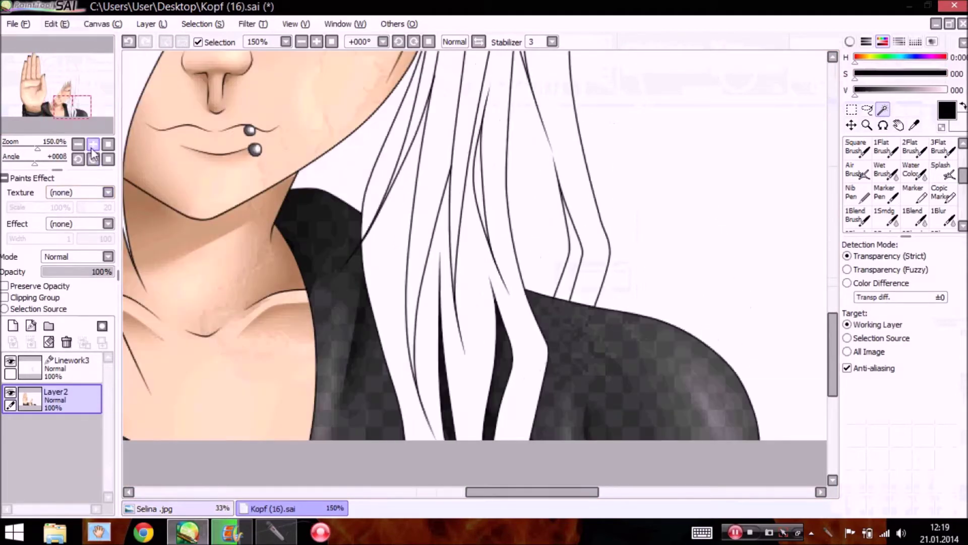
{"action": "left_click", "coordinate": [80, 373]}
{"action": "left_click", "coordinate": [386, 244]}
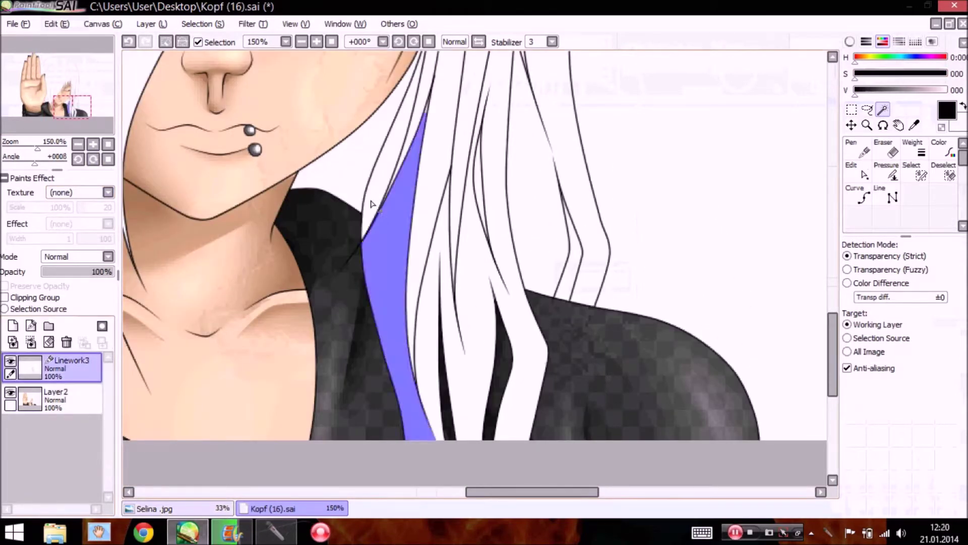
{"action": "left_click", "coordinate": [451, 301]}
Add the remaining parts of the hair beside the neck to the selection and check its edges up to the strand tips
{"action": "left_click_drag", "start_coordinate": [91, 124], "coordinate": [89, 116]}
{"action": "scroll", "coordinate": [89, 116], "scroll_direction": "up", "scroll_amount": 4}
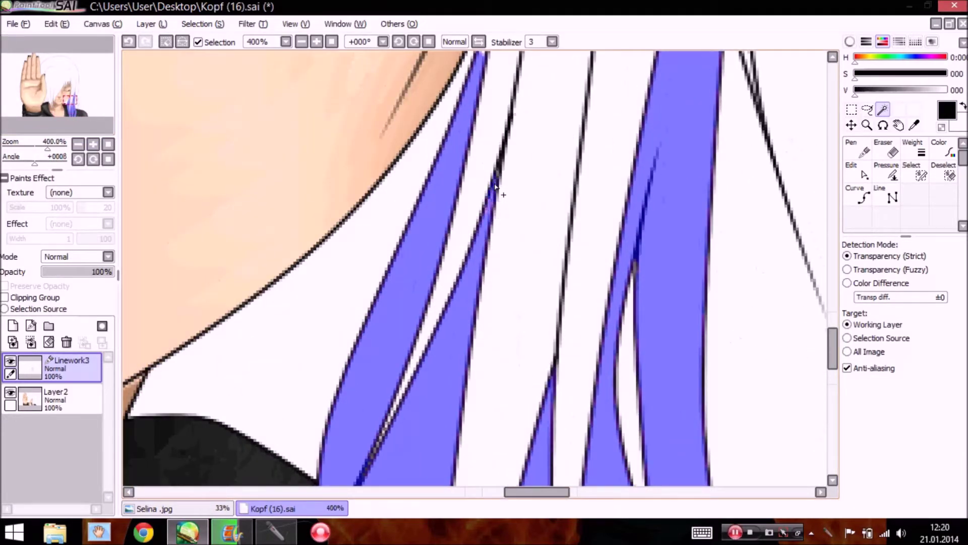
{"action": "left_click_drag", "start_coordinate": [833, 348], "coordinate": [833, 322]}
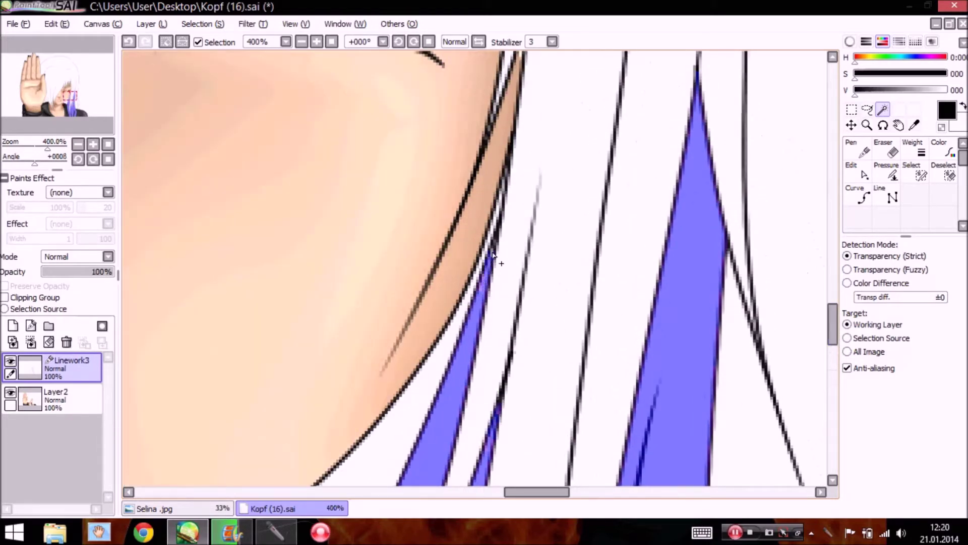
{"action": "left_click_drag", "start_coordinate": [833, 325], "coordinate": [800, 417]}
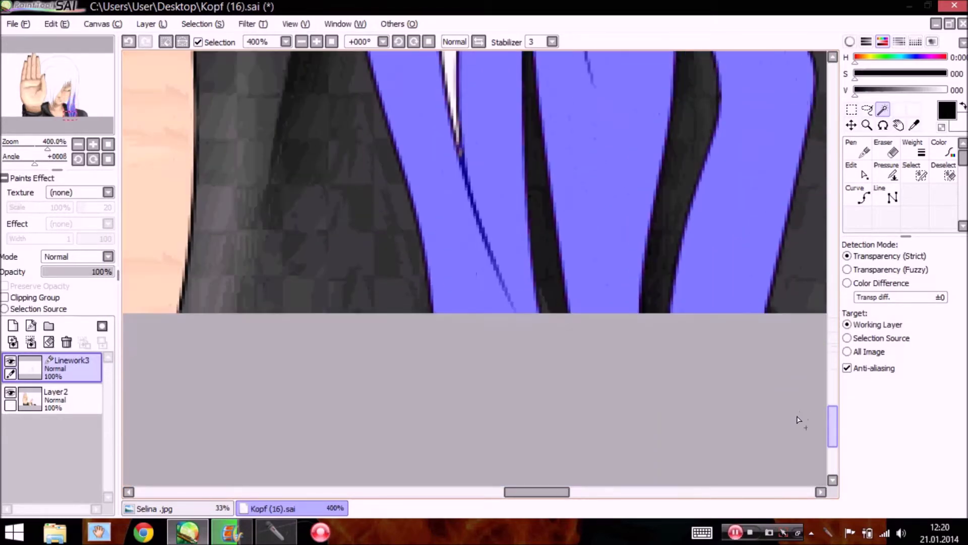
{"action": "left_click", "coordinate": [108, 147]}
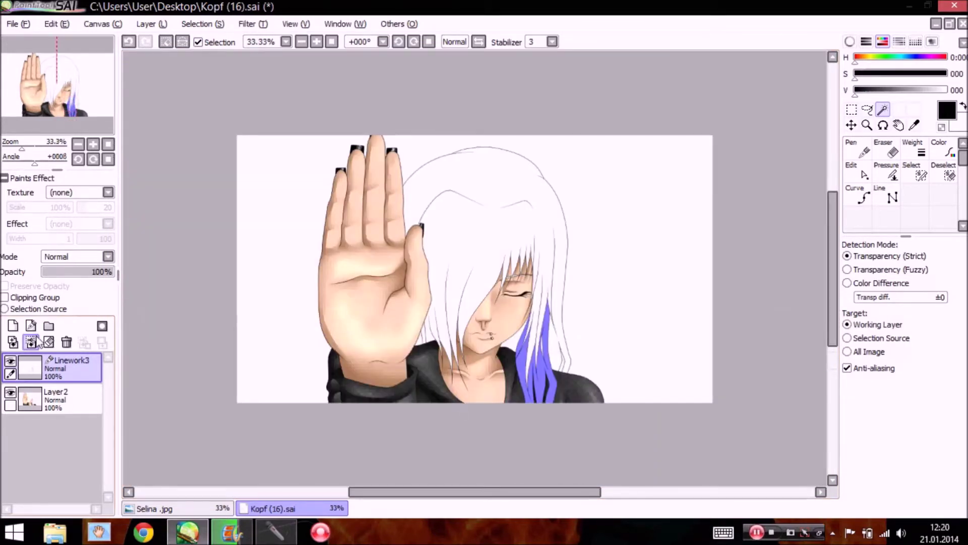
{"action": "left_click", "coordinate": [93, 145]}
{"action": "left_click", "coordinate": [92, 144]}
{"action": "left_click_drag", "start_coordinate": [58, 87], "coordinate": [67, 104]}
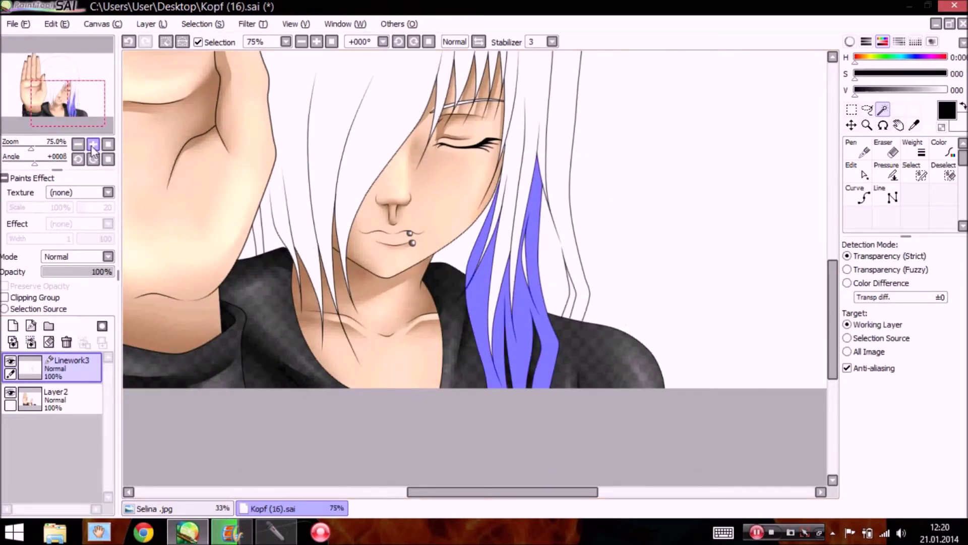
{"action": "left_click", "coordinate": [93, 144]}
{"action": "left_click", "coordinate": [93, 144]}
{"action": "left_click_drag", "start_coordinate": [49, 107], "coordinate": [50, 113]}
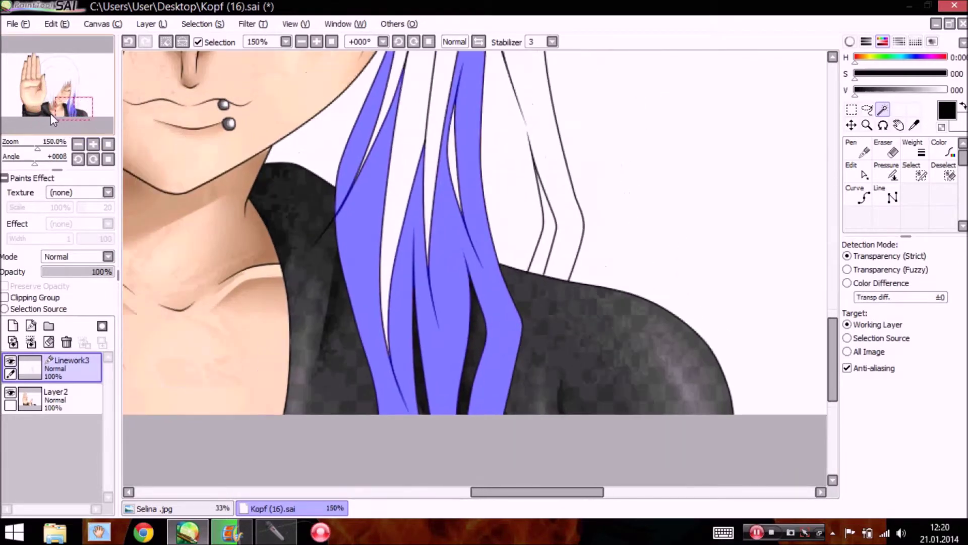
Sample the black hair swatch in Selina.jpg and return to Kopf (16).sai
{"action": "left_click", "coordinate": [230, 508]}
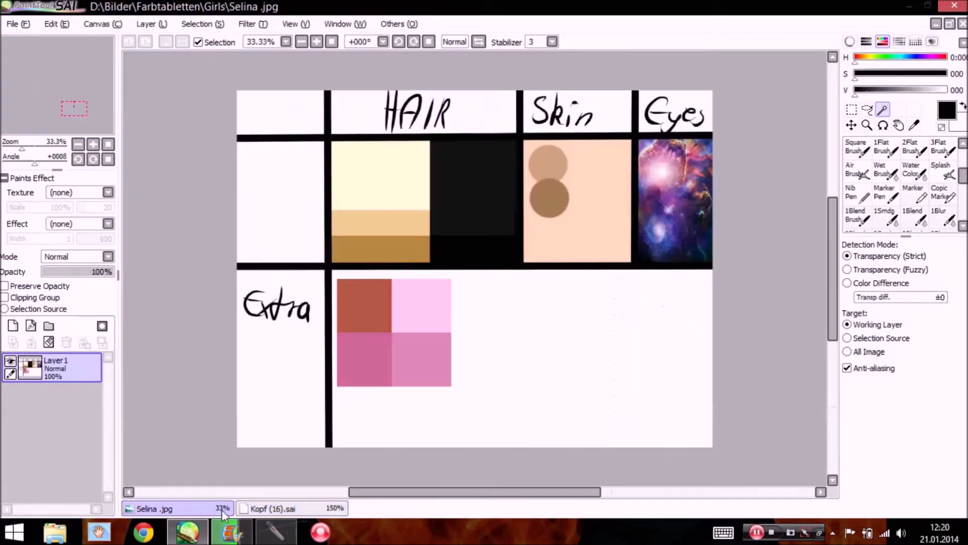
{"action": "left_click", "coordinate": [914, 125]}
{"action": "left_click", "coordinate": [490, 174]}
{"action": "left_click", "coordinate": [267, 508]}
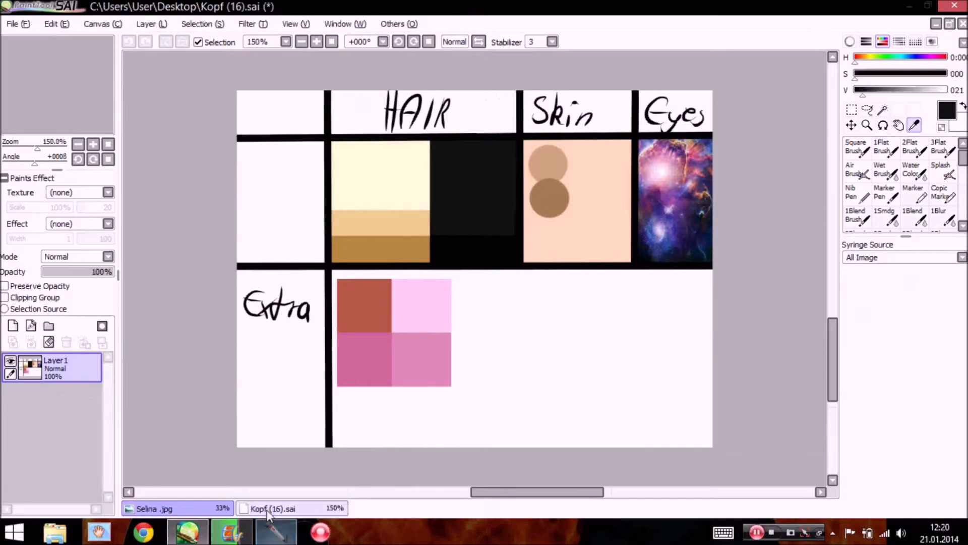
Create a new layer beneath Layer2, fill the selected hair strands with the sampled black using the Bucket, and deselect
{"action": "left_click", "coordinate": [13, 325]}
{"action": "left_click_drag", "start_coordinate": [51, 399], "coordinate": [49, 437]}
{"action": "scroll", "coordinate": [898, 182], "scroll_direction": "up", "scroll_amount": 3}
{"action": "left_click", "coordinate": [863, 151]}
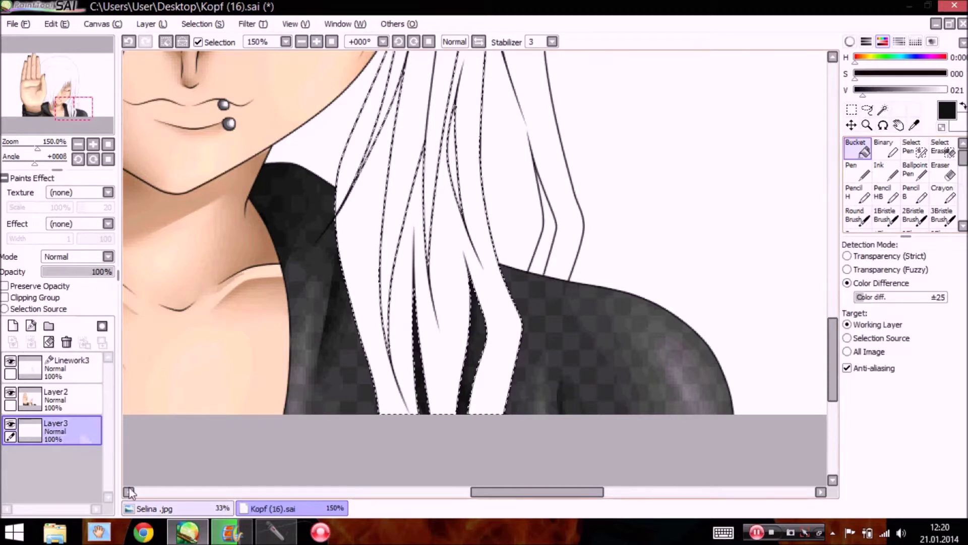
{"action": "left_click", "coordinate": [347, 271]}
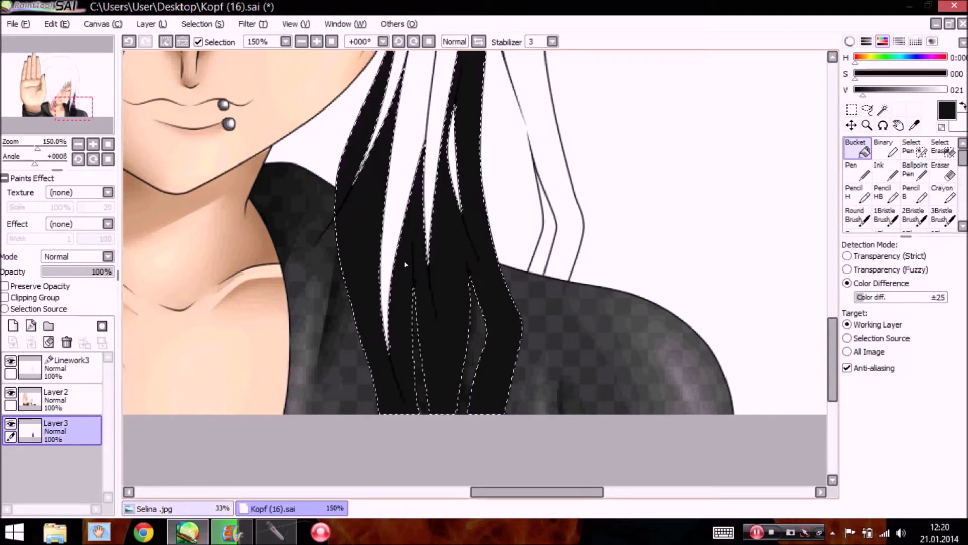
{"action": "key", "text": "ctrl+d"}
{"action": "left_click", "coordinate": [107, 143]}
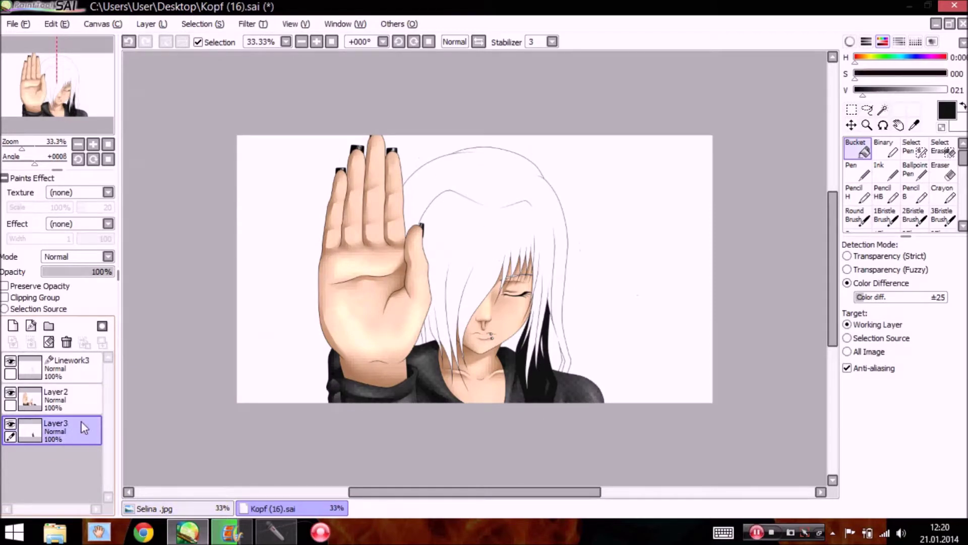
{"action": "left_click", "coordinate": [48, 326]}
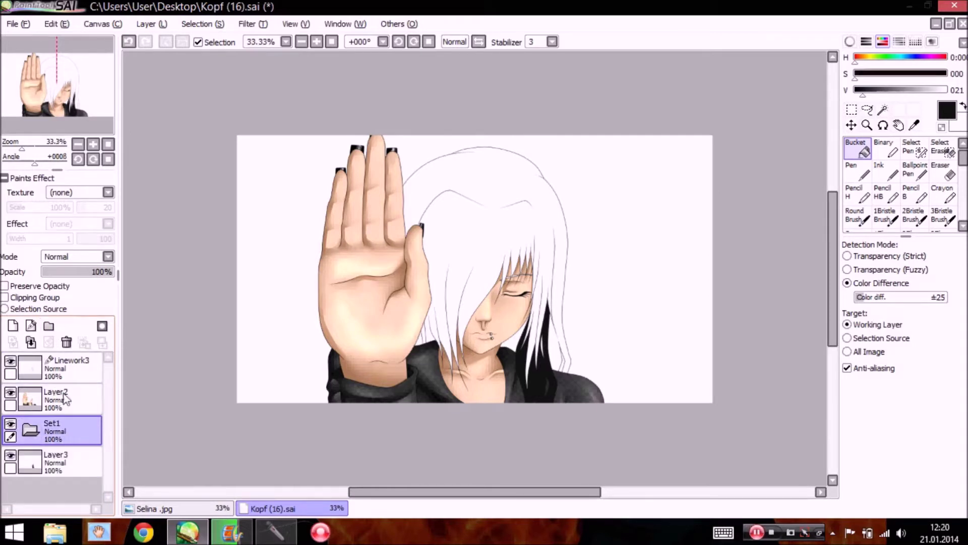
{"action": "left_click", "coordinate": [129, 41]}
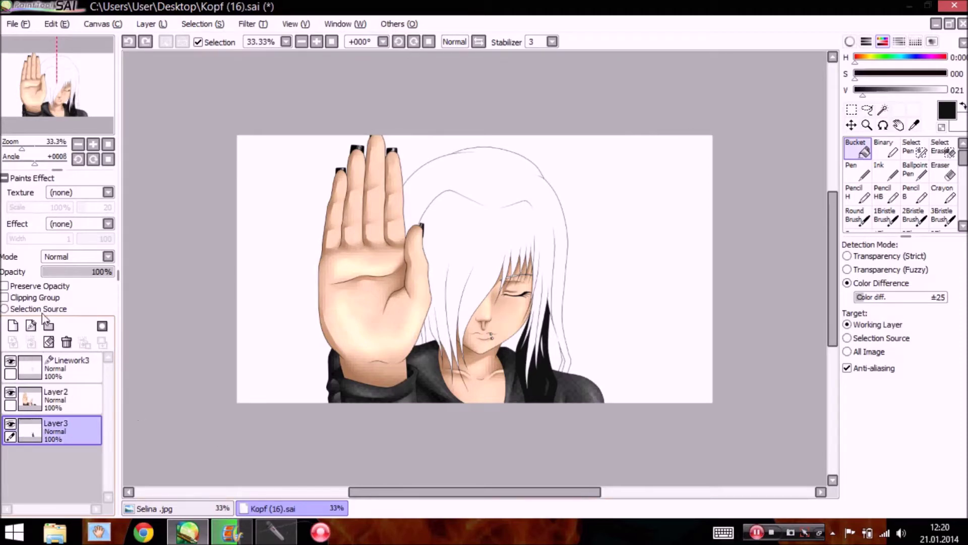
{"action": "left_click", "coordinate": [11, 423]}
{"action": "left_click", "coordinate": [11, 423]}
Add a new layer above the black hair layer and make it a clipping group
{"action": "left_click", "coordinate": [94, 144]}
{"action": "left_click", "coordinate": [93, 144]}
{"action": "left_click", "coordinate": [94, 145]}
{"action": "left_click_drag", "start_coordinate": [59, 85], "coordinate": [74, 107]}
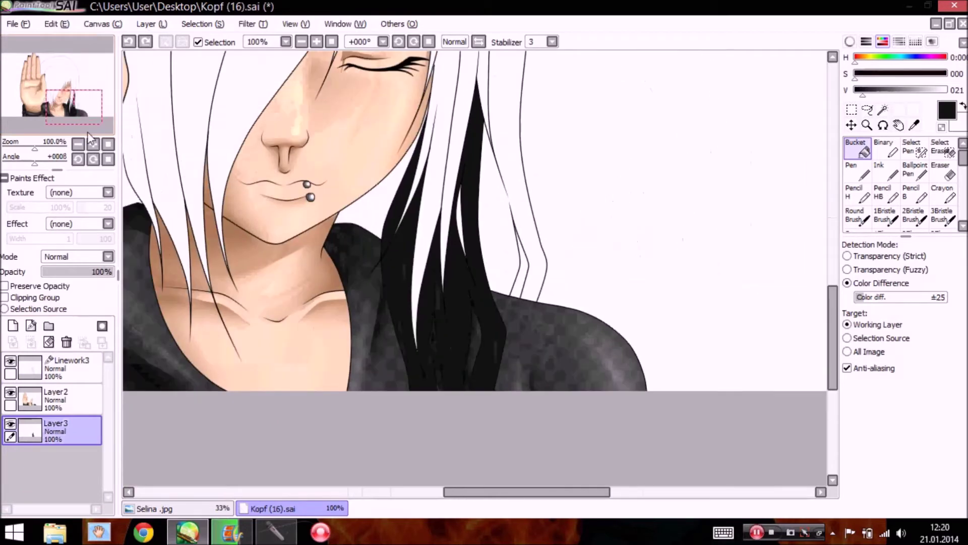
{"action": "left_click", "coordinate": [12, 325]}
{"action": "left_click", "coordinate": [5, 297]}
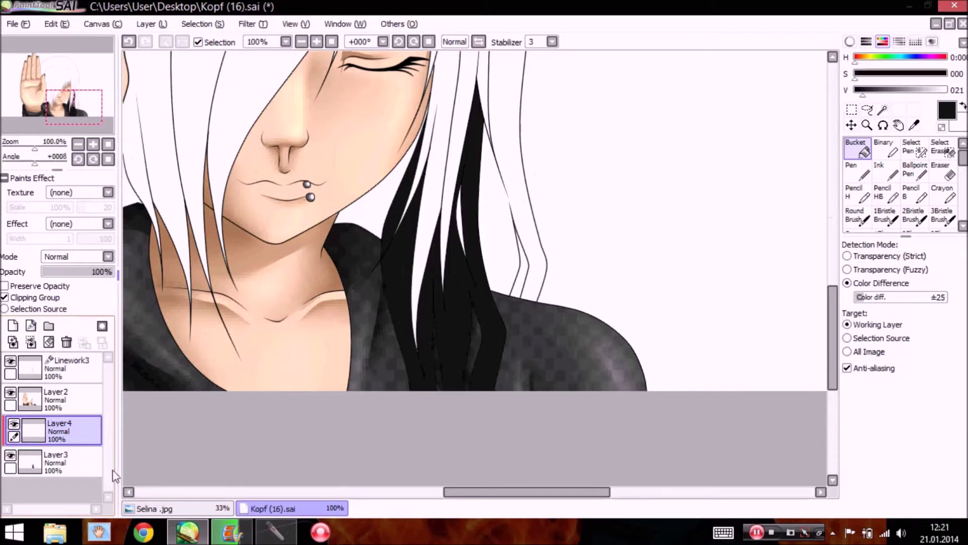
Sample a dark shade for the hair from the Selina.jpg palette and return to Kopf (16).sai
{"action": "left_click", "coordinate": [108, 144]}
{"action": "left_click", "coordinate": [108, 144]}
{"action": "left_click_drag", "start_coordinate": [58, 85], "coordinate": [76, 102]}
{"action": "left_click", "coordinate": [93, 144]}
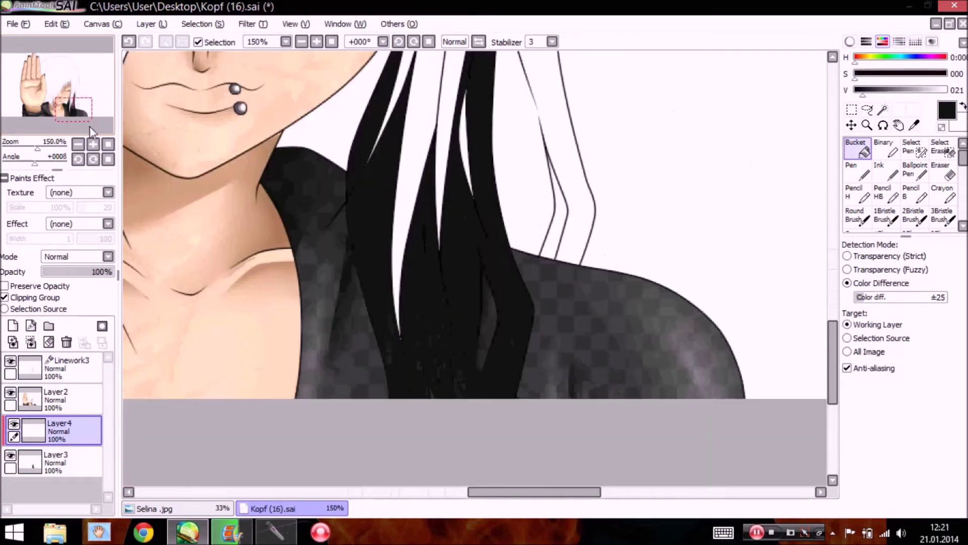
{"action": "left_click", "coordinate": [167, 509]}
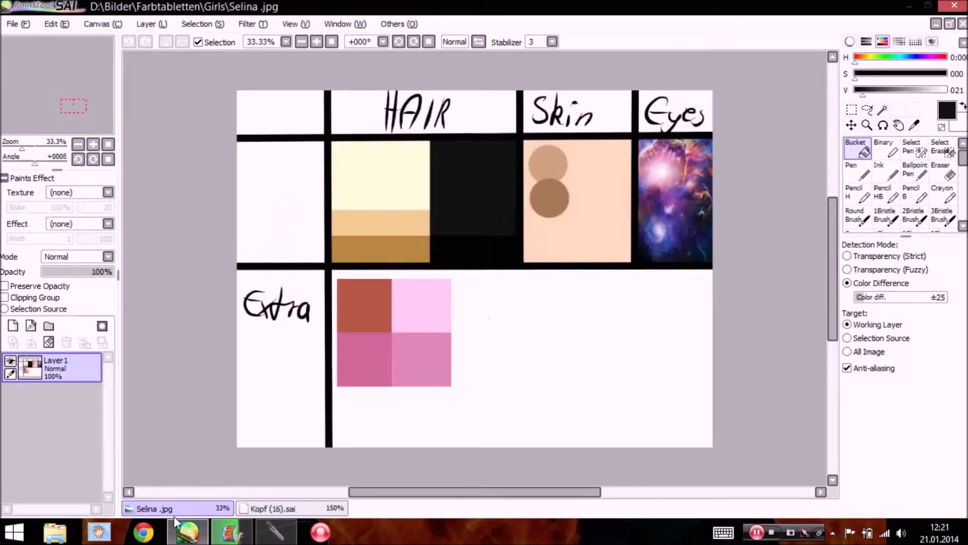
{"action": "left_click", "coordinate": [914, 125]}
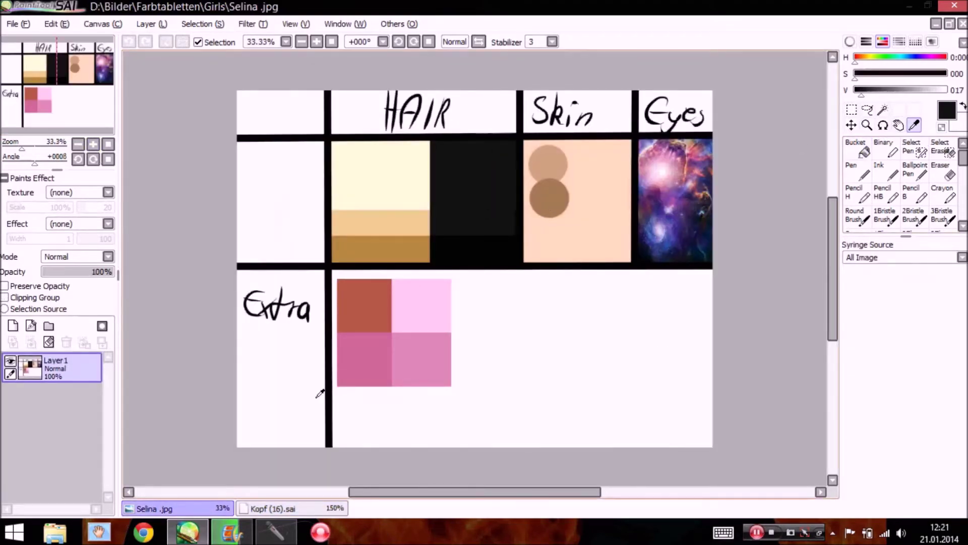
{"action": "left_click", "coordinate": [276, 507]}
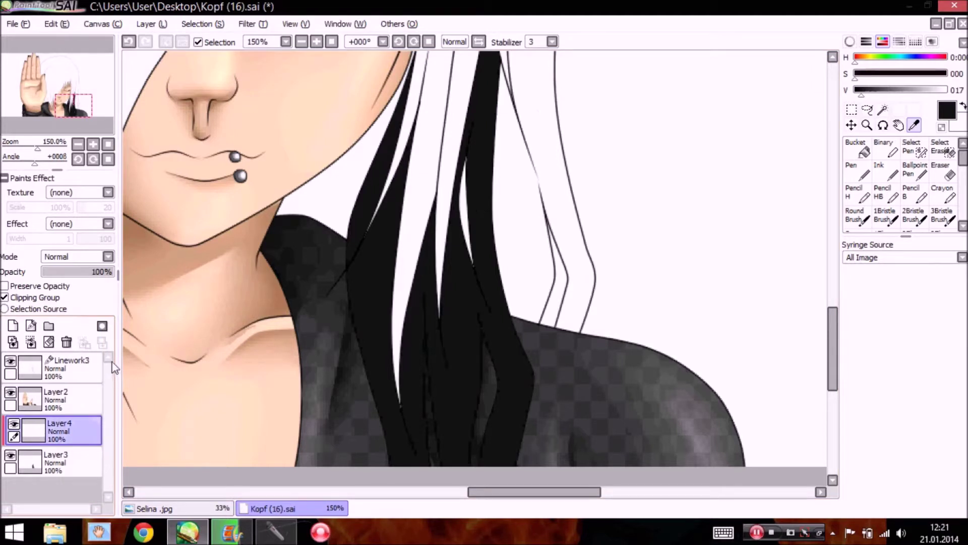
Choose the Marker brush and rotate the canvas view 180° around the black hair strands
{"action": "scroll", "coordinate": [924, 220], "scroll_direction": "down", "scroll_amount": 3}
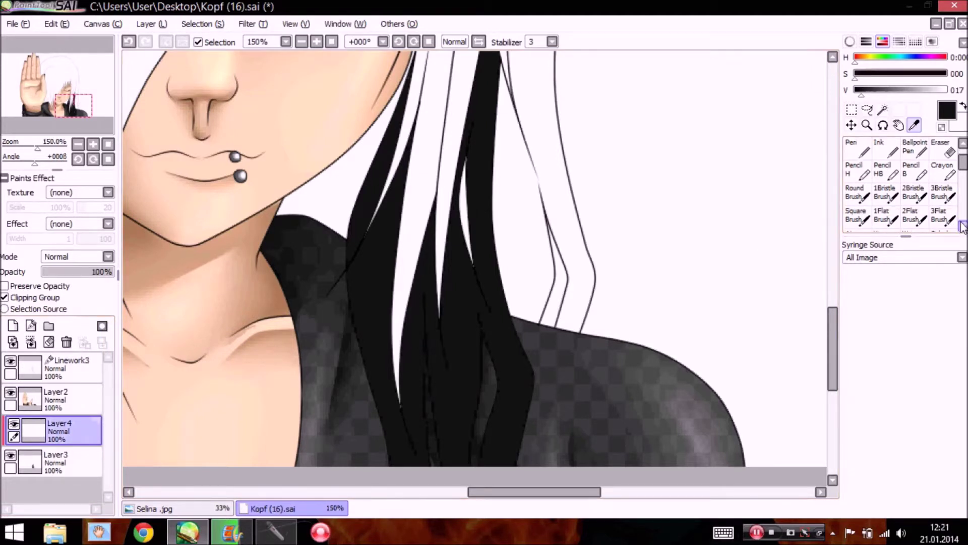
{"action": "left_click", "coordinate": [924, 221]}
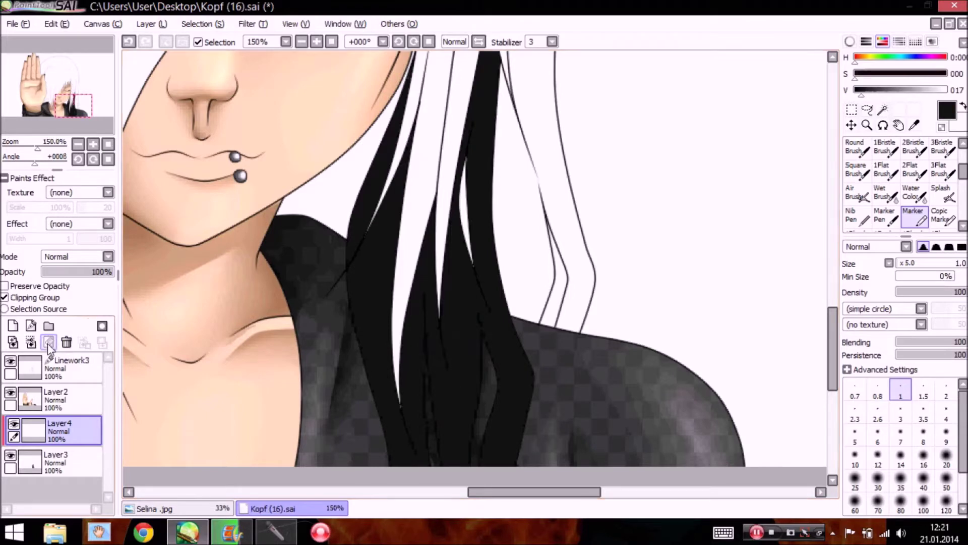
{"action": "left_click", "coordinate": [79, 145]}
{"action": "left_click_drag", "start_coordinate": [78, 111], "coordinate": [79, 111]}
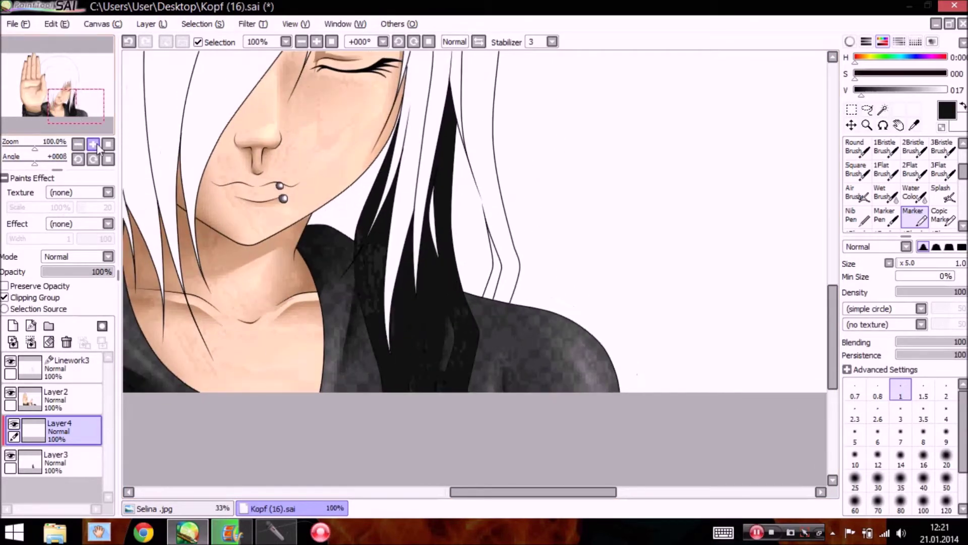
{"action": "left_click_drag", "start_coordinate": [33, 145], "coordinate": [1, 204]}
{"action": "left_click", "coordinate": [92, 144]}
{"action": "left_click", "coordinate": [93, 144]}
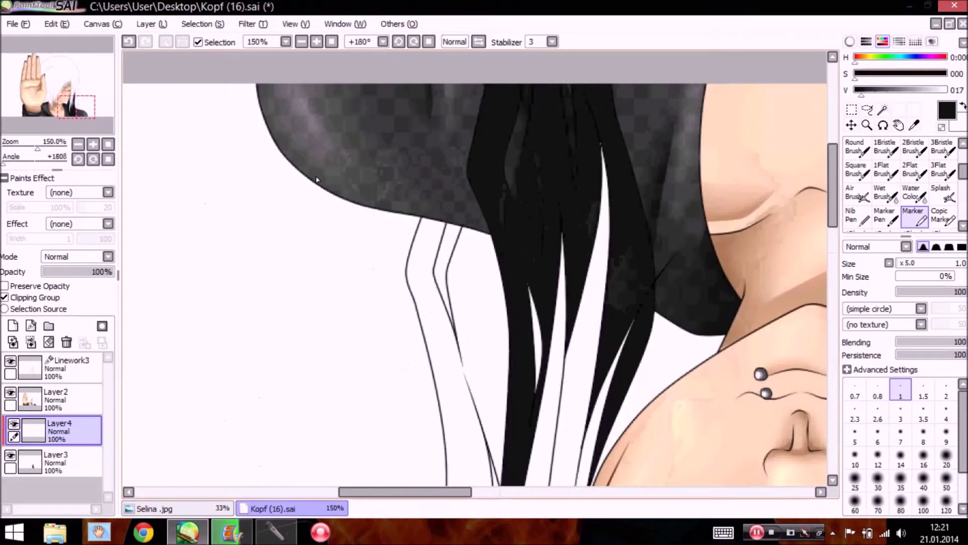
{"action": "left_click_drag", "start_coordinate": [417, 498], "coordinate": [430, 499]}
{"action": "scroll", "coordinate": [686, 168], "scroll_direction": "down", "scroll_amount": 3}
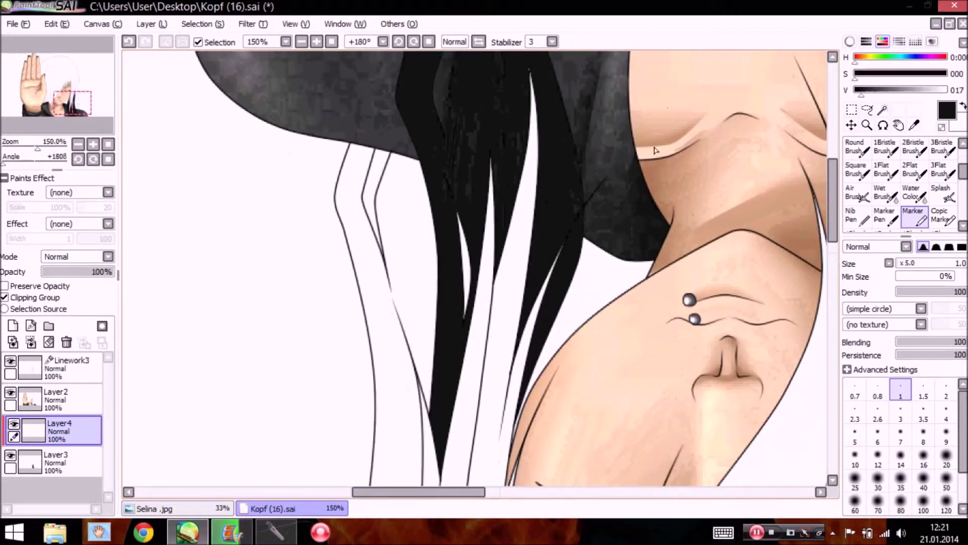
Sample the light skin tone near the collarbone on Layer2 and set the Air Brush to size 20
{"action": "left_click", "coordinate": [71, 368]}
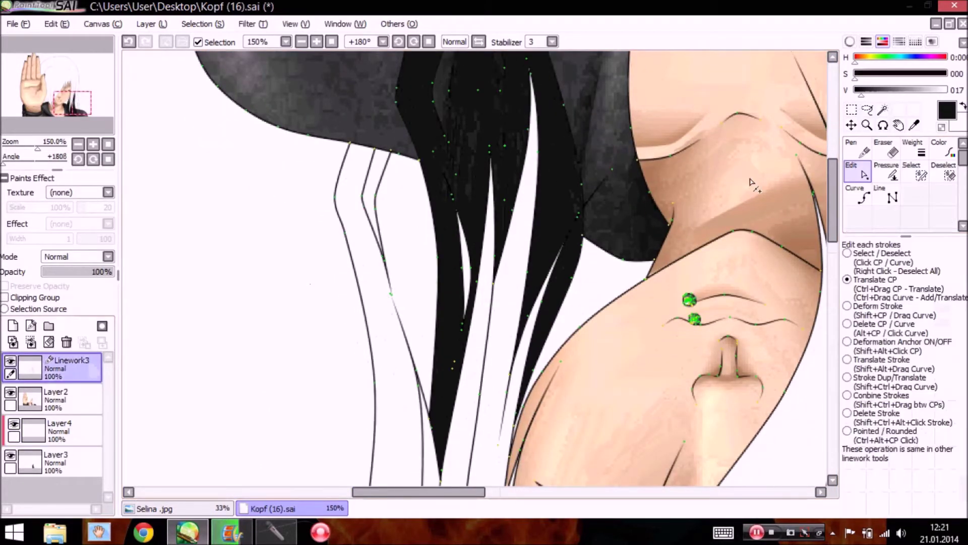
{"action": "left_click", "coordinate": [75, 399]}
{"action": "left_click", "coordinate": [914, 125]}
{"action": "left_click", "coordinate": [721, 105]}
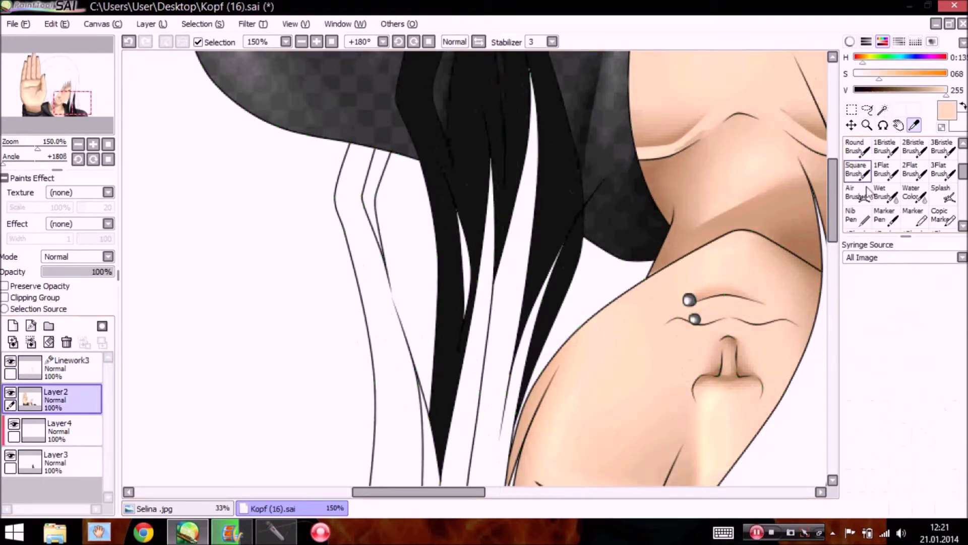
{"action": "left_click", "coordinate": [857, 193]}
{"action": "left_click", "coordinate": [946, 451]}
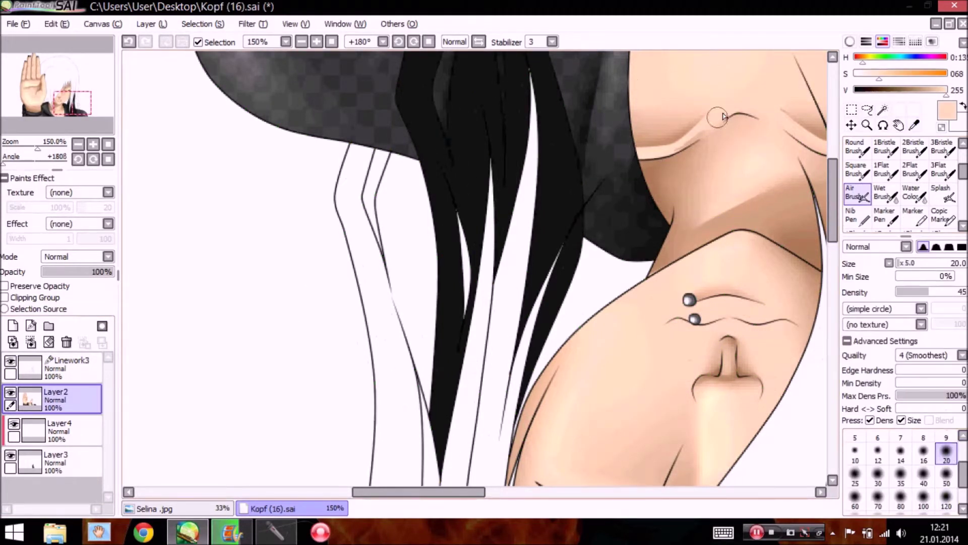
Sample the near-black hair colour from the Selina.jpg palette and return to Layer4 in Kopf (16).sai
{"action": "left_click", "coordinate": [108, 144]}
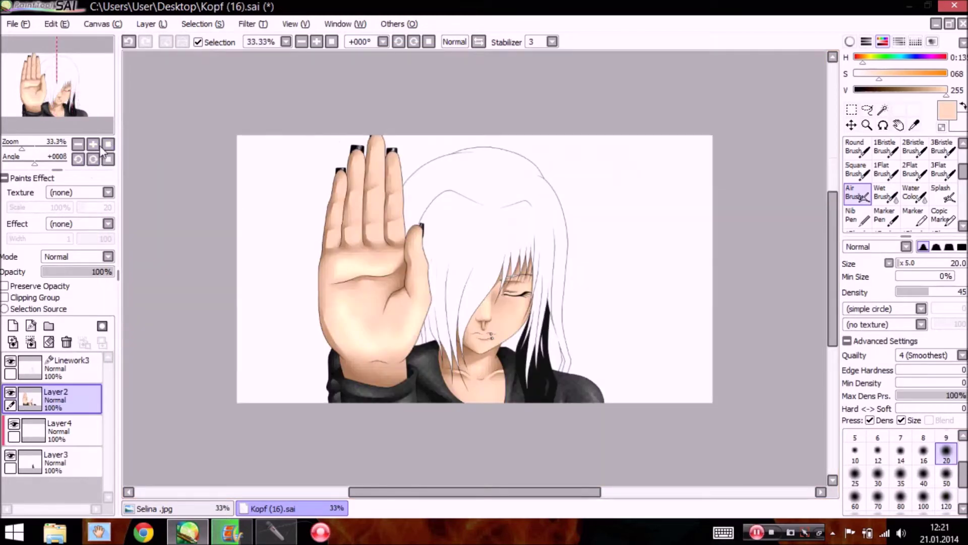
{"action": "left_click", "coordinate": [95, 144]}
{"action": "left_click", "coordinate": [95, 144]}
{"action": "left_click", "coordinate": [95, 144]}
{"action": "left_click", "coordinate": [95, 145]}
{"action": "left_click_drag", "start_coordinate": [57, 86], "coordinate": [74, 107]}
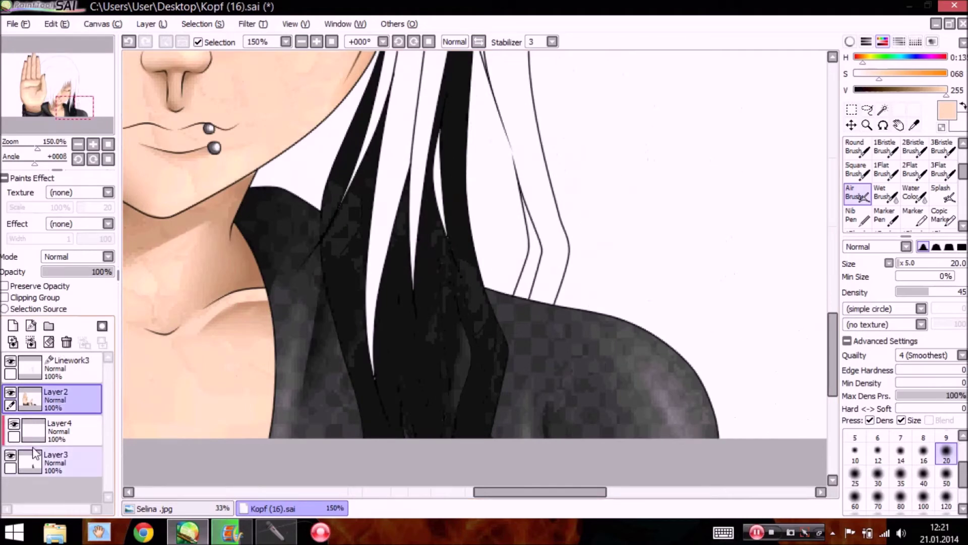
{"action": "left_click", "coordinate": [227, 509]}
{"action": "left_click", "coordinate": [913, 125]}
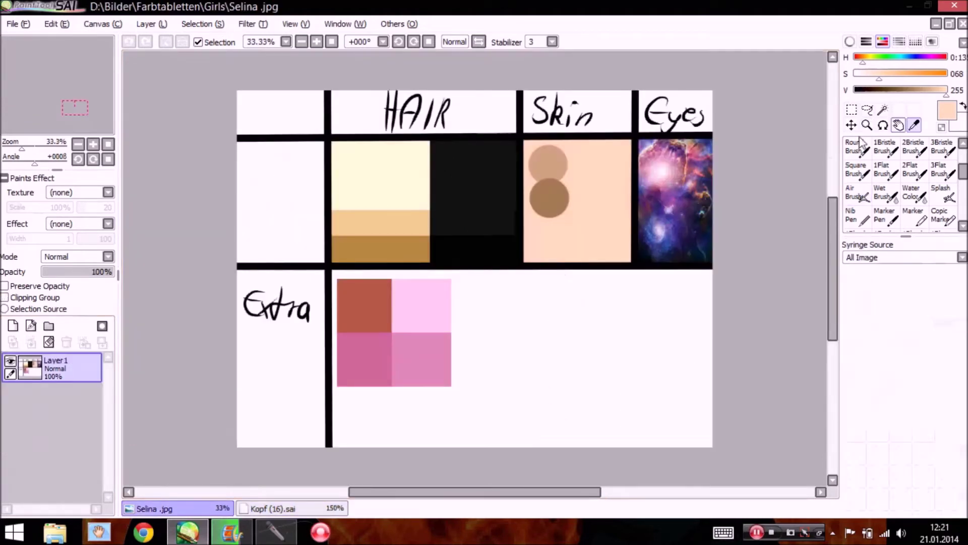
{"action": "left_click", "coordinate": [485, 210]}
{"action": "left_click", "coordinate": [280, 508]}
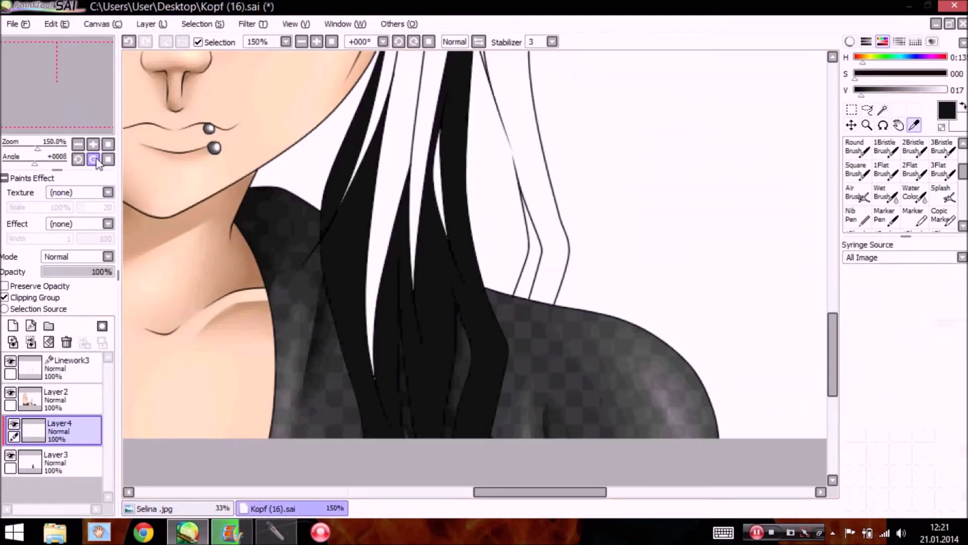
Choose the Marker brush for working on the black hair strands beside the neck
{"action": "left_click", "coordinate": [109, 145]}
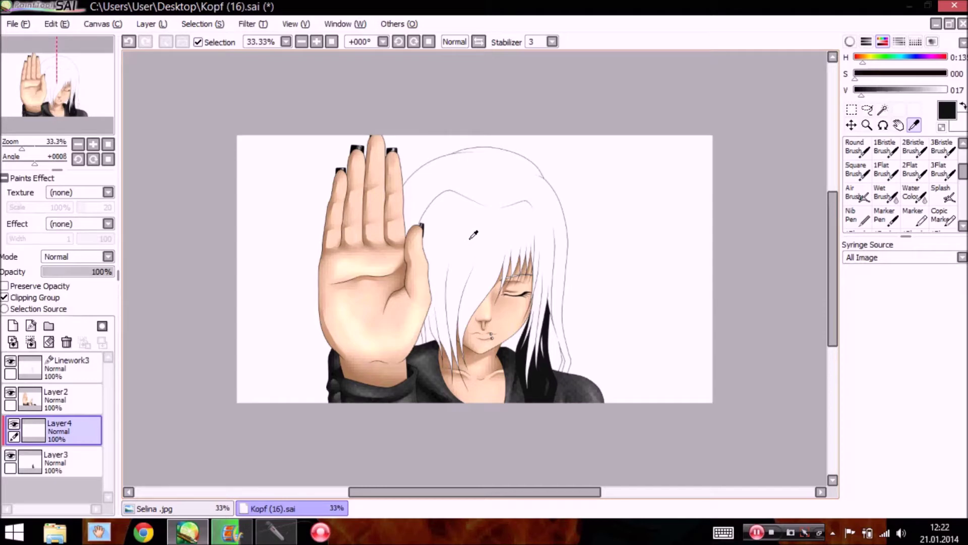
{"action": "left_click", "coordinate": [92, 145]}
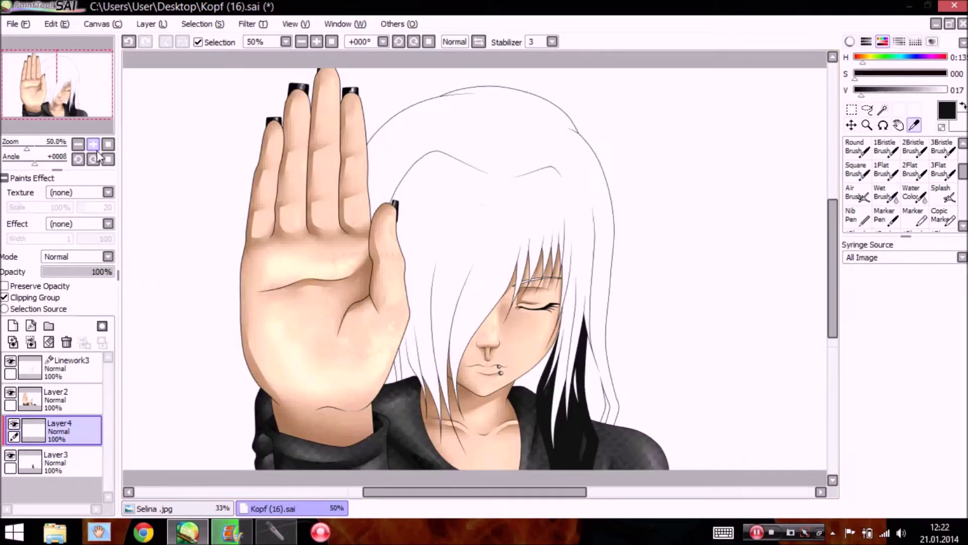
{"action": "left_click", "coordinate": [93, 144]}
{"action": "left_click", "coordinate": [93, 158]}
{"action": "left_click_drag", "start_coordinate": [57, 85], "coordinate": [65, 94]}
{"action": "left_click", "coordinate": [108, 159]}
{"action": "left_click", "coordinate": [94, 144]}
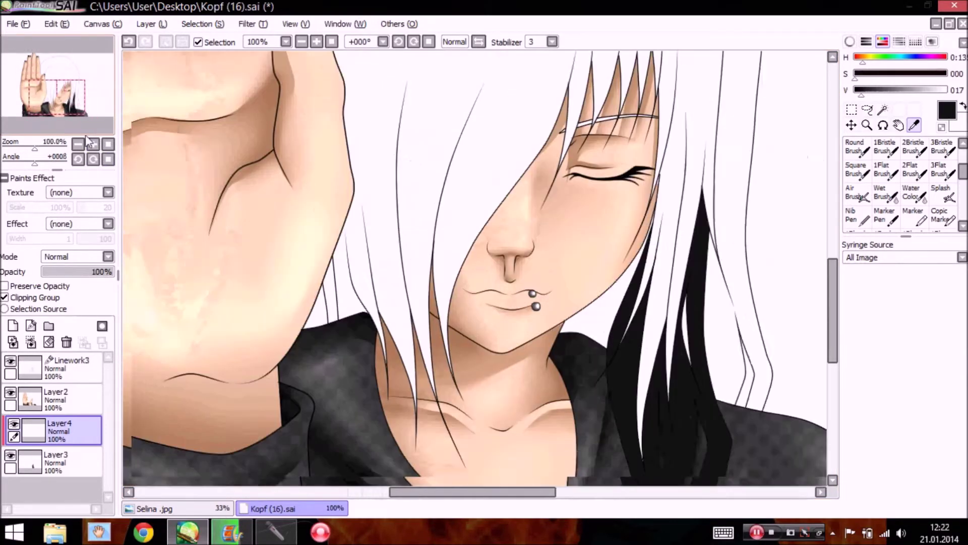
{"action": "left_click_drag", "start_coordinate": [66, 102], "coordinate": [102, 108]}
{"action": "scroll", "coordinate": [92, 119], "scroll_direction": "up", "scroll_amount": 2}
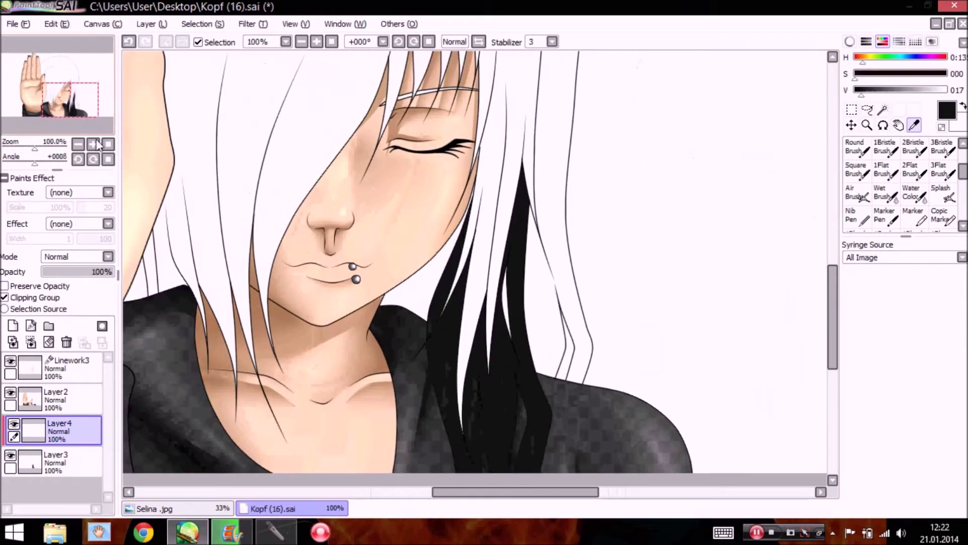
{"action": "left_click_drag", "start_coordinate": [90, 118], "coordinate": [103, 126]}
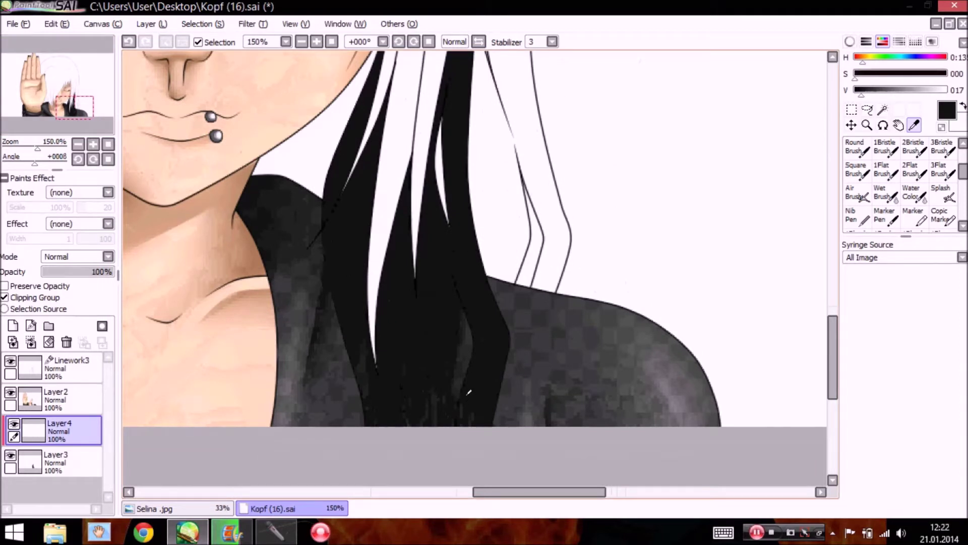
{"action": "left_click", "coordinate": [914, 215]}
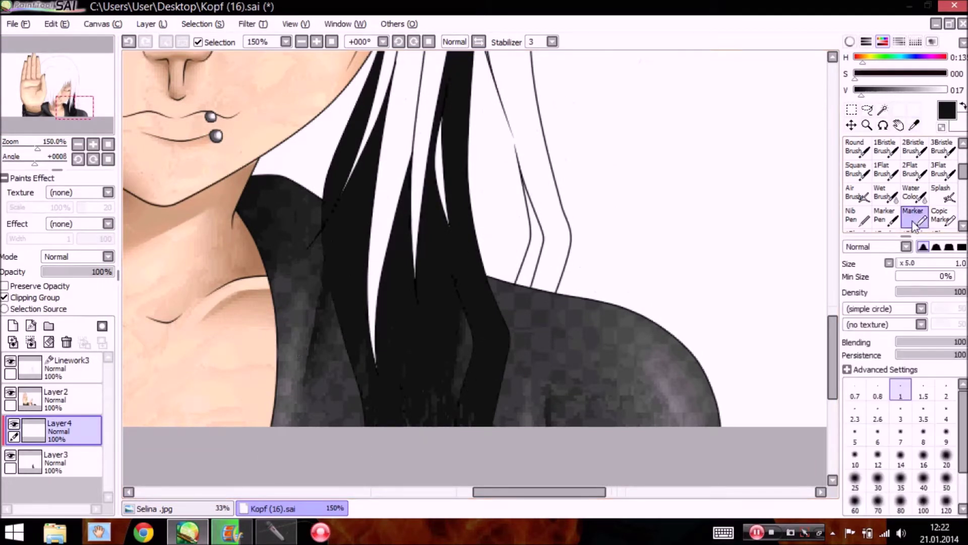
Try the Marker at size 4 on the black hair strands and undo the strokes
{"action": "left_click", "coordinate": [93, 144]}
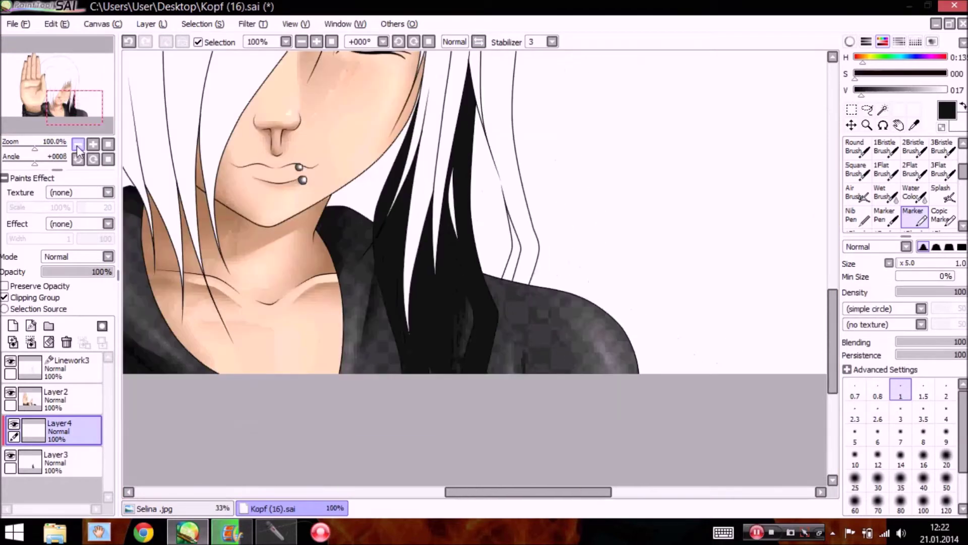
{"action": "left_click", "coordinate": [78, 144]}
{"action": "left_click", "coordinate": [89, 145]}
{"action": "left_click_drag", "start_coordinate": [836, 344], "coordinate": [835, 331]}
{"action": "scroll", "coordinate": [837, 336], "scroll_direction": "up", "scroll_amount": 3}
{"action": "scroll", "coordinate": [829, 336], "scroll_direction": "down", "scroll_amount": 2}
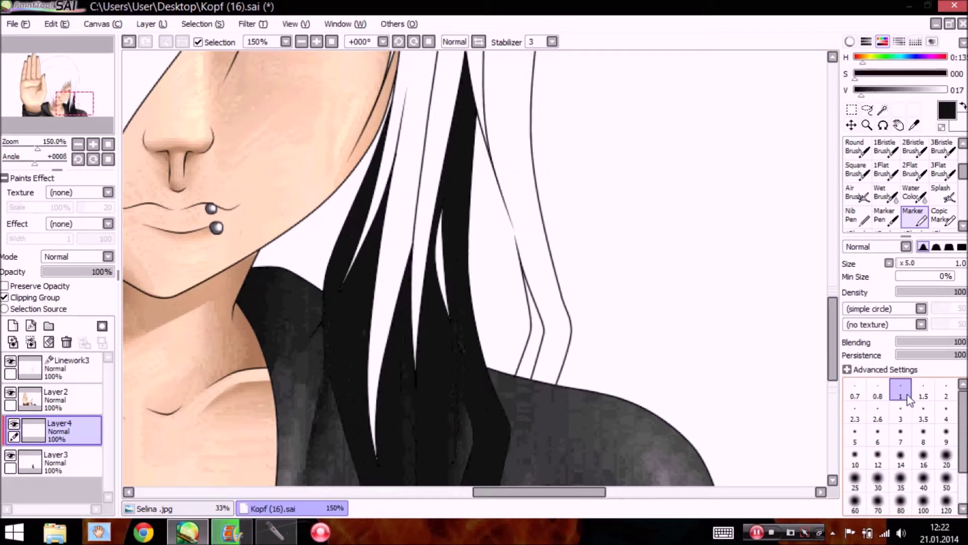
{"action": "left_click", "coordinate": [942, 414]}
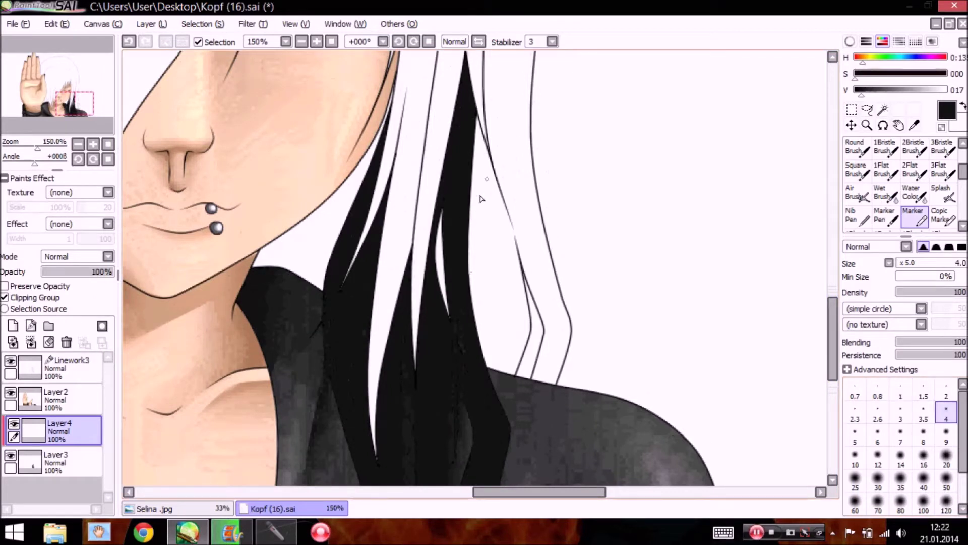
{"action": "left_click", "coordinate": [129, 41]}
{"action": "left_click", "coordinate": [128, 41]}
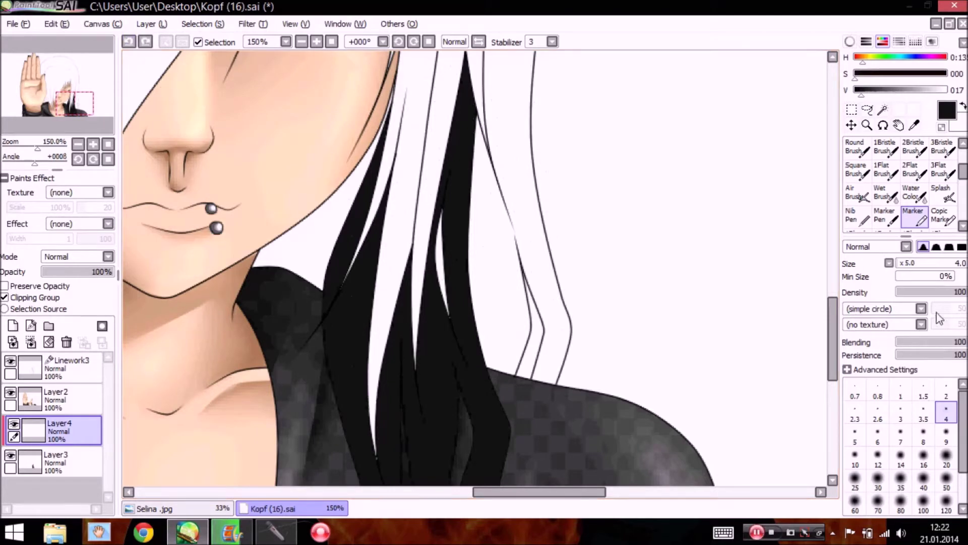
Set the Marker to size 1 and the blending mode of Layer4 to Multiply
{"action": "left_click", "coordinate": [900, 391]}
{"action": "left_click", "coordinate": [75, 257]}
{"action": "left_click", "coordinate": [56, 277]}
Paint thin dark strand lines over the black hair on Layer4, with the canvas rotated to -119°
{"action": "left_click", "coordinate": [78, 144]}
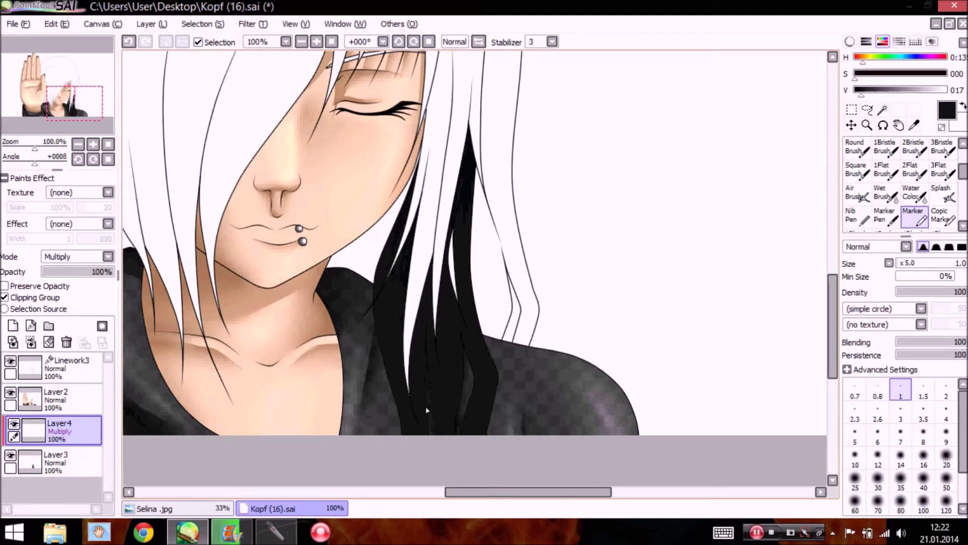
{"action": "left_click_drag", "start_coordinate": [38, 160], "coordinate": [14, 172]}
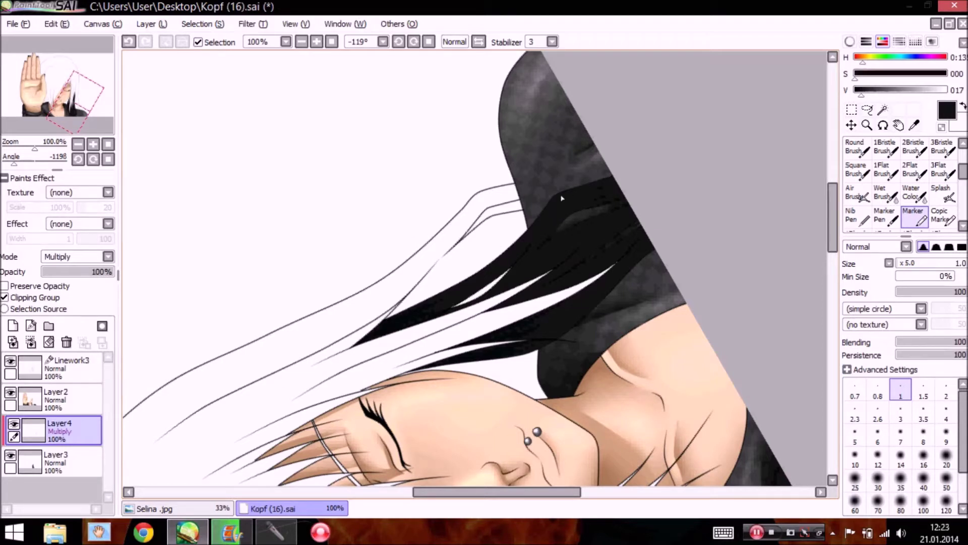
{"action": "left_click", "coordinate": [94, 144]}
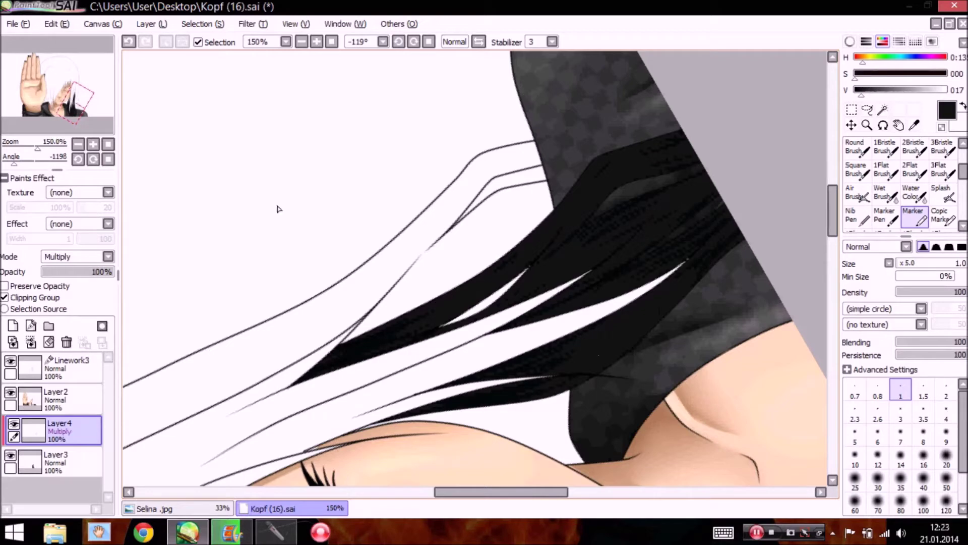
Duplicate the Multiply strand layer Layer4
{"action": "left_click", "coordinate": [108, 144]}
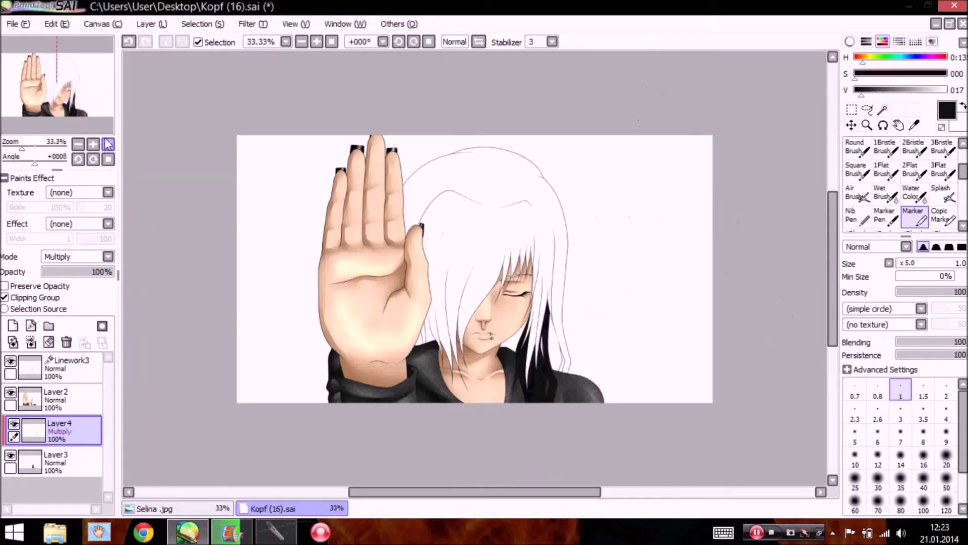
{"action": "left_click", "coordinate": [94, 145]}
{"action": "left_click", "coordinate": [94, 145]}
{"action": "left_click", "coordinate": [93, 159]}
{"action": "left_click_drag", "start_coordinate": [56, 87], "coordinate": [100, 99]}
{"action": "left_click", "coordinate": [108, 159]}
{"action": "left_click", "coordinate": [94, 145]}
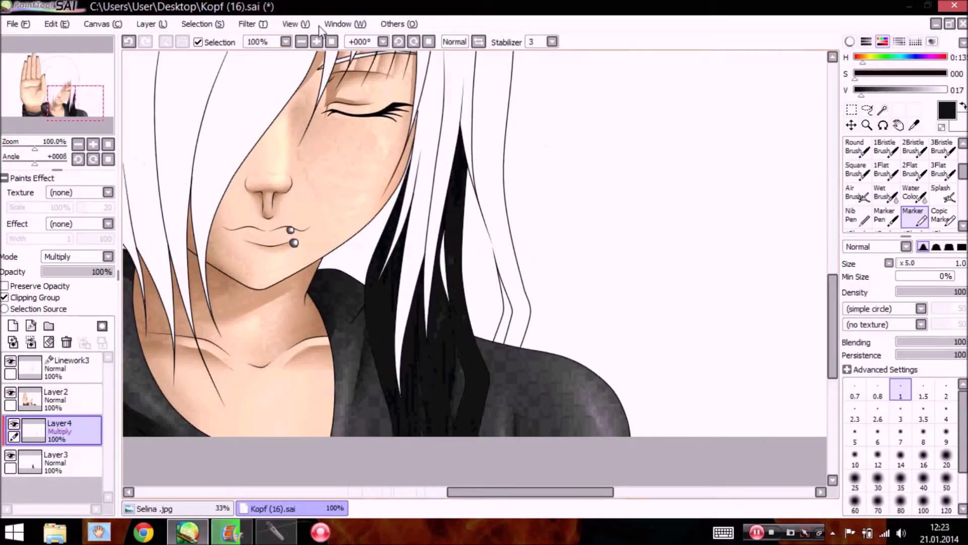
{"action": "left_click", "coordinate": [150, 24]}
{"action": "left_click", "coordinate": [177, 88]}
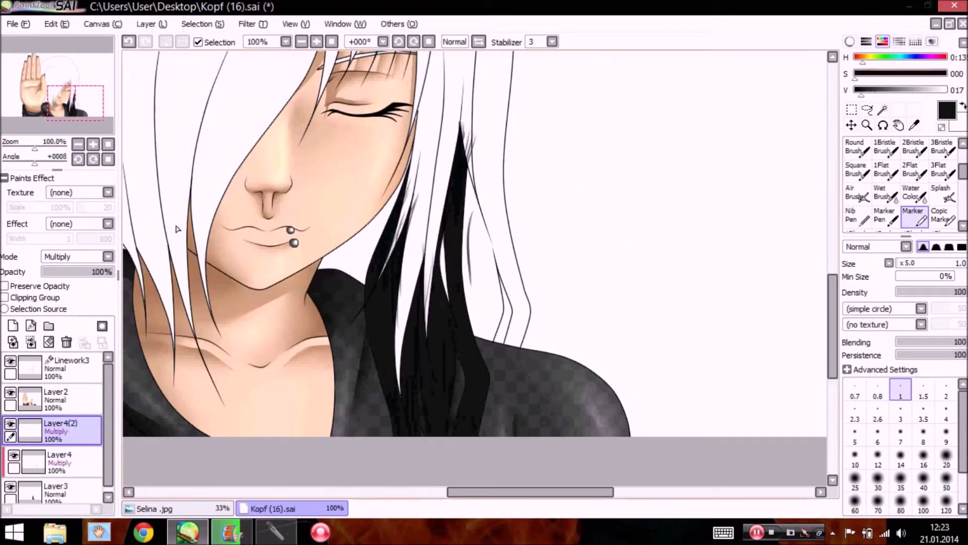
Compare the strands with Layer4 hidden and shown, and make the duplicate layer a clipping group
{"action": "double_click", "coordinate": [18, 458]}
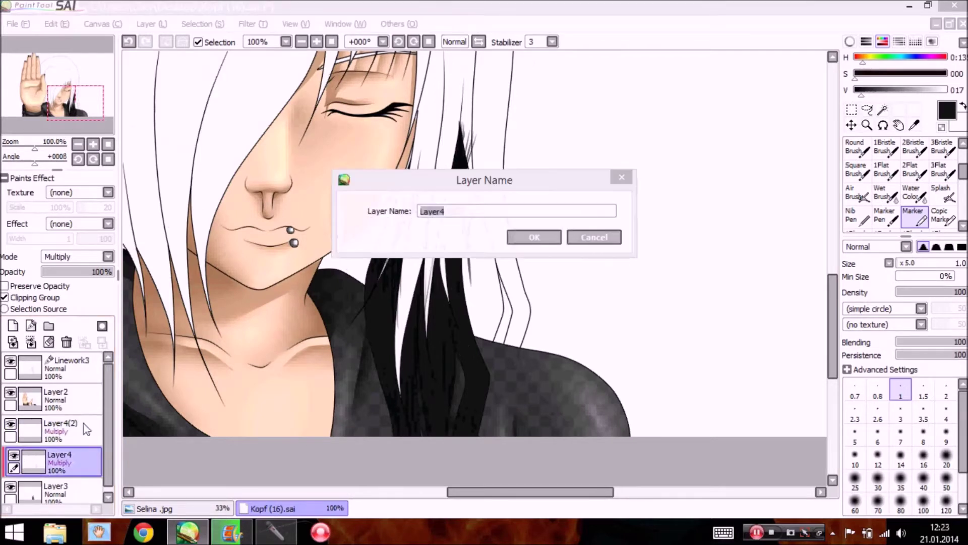
{"action": "left_click", "coordinate": [593, 237]}
{"action": "left_click", "coordinate": [13, 457]}
{"action": "left_click", "coordinate": [13, 455]}
{"action": "left_click", "coordinate": [13, 455]}
{"action": "left_click", "coordinate": [14, 455]}
{"action": "left_click", "coordinate": [31, 437]}
{"action": "left_click", "coordinate": [25, 298]}
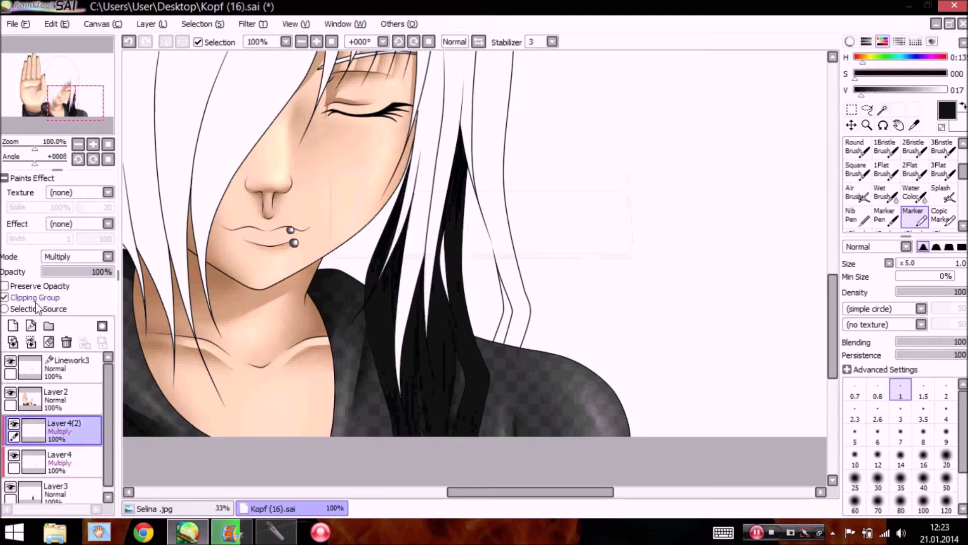
Shift the duplicated strand lines slightly down and to the left and merge them into Layer4
{"action": "key", "text": "ctrl+t"}
{"action": "mouse_move", "coordinate": [492, 123]}
{"action": "left_mouse_down"}
{"action": "mouse_move", "coordinate": [503, 134]}
{"action": "mouse_move", "coordinate": [484, 129]}
{"action": "left_mouse_up"}
{"action": "left_click", "coordinate": [866, 346]}
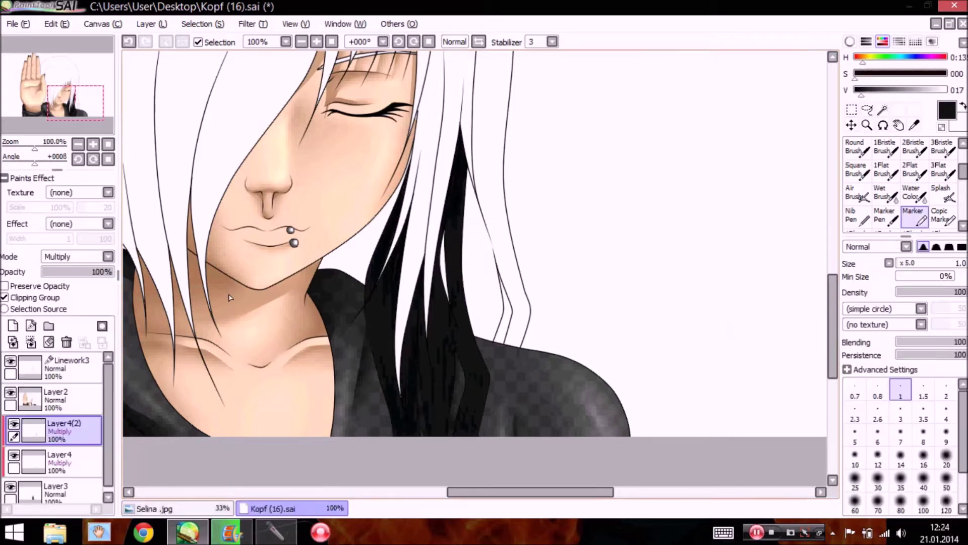
{"action": "left_click", "coordinate": [31, 342]}
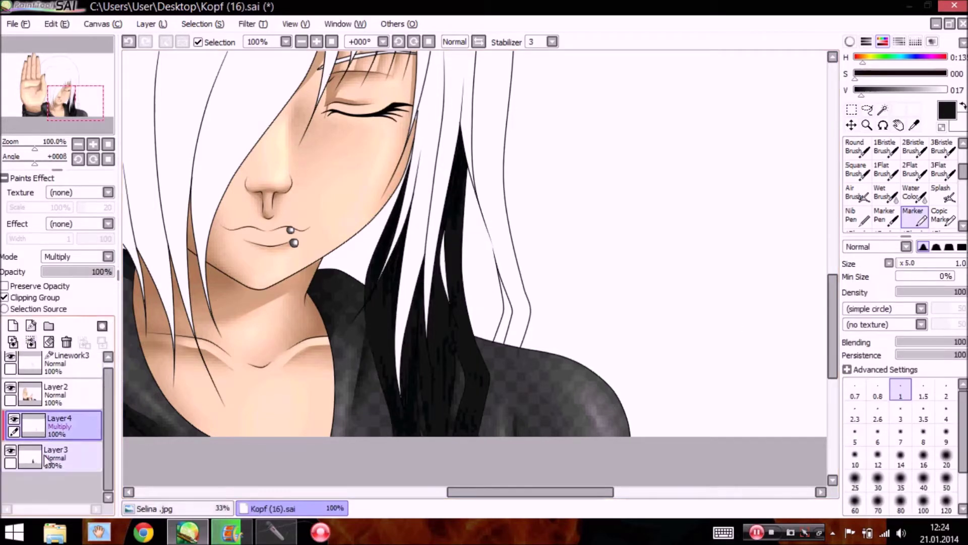
Add a new layer directly above Layer3 and make it a clipping group
{"action": "left_click", "coordinate": [44, 452]}
{"action": "left_click", "coordinate": [13, 325]}
{"action": "left_click", "coordinate": [5, 297]}
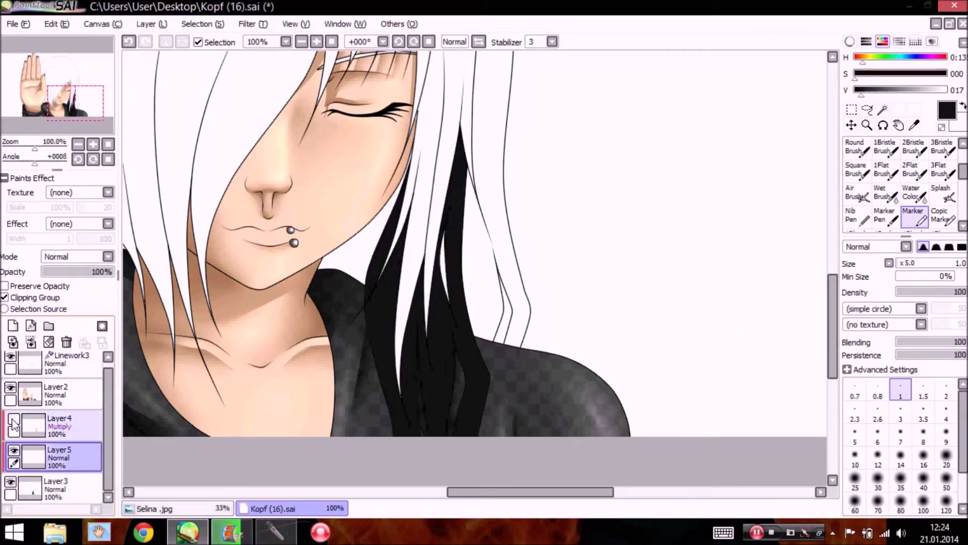
Switch to the Air Brush at size 50 and hide Layer4
{"action": "left_click", "coordinate": [857, 192]}
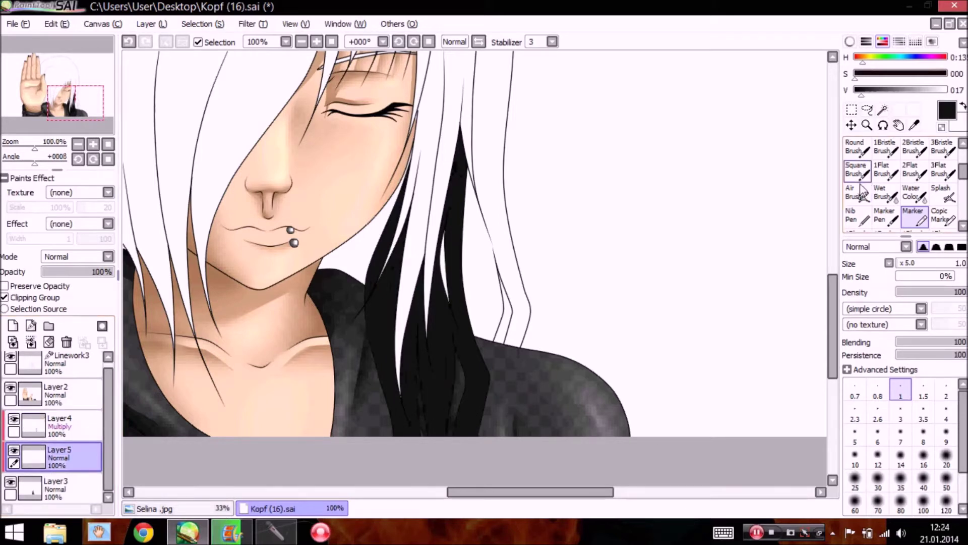
{"action": "left_click", "coordinate": [847, 369]}
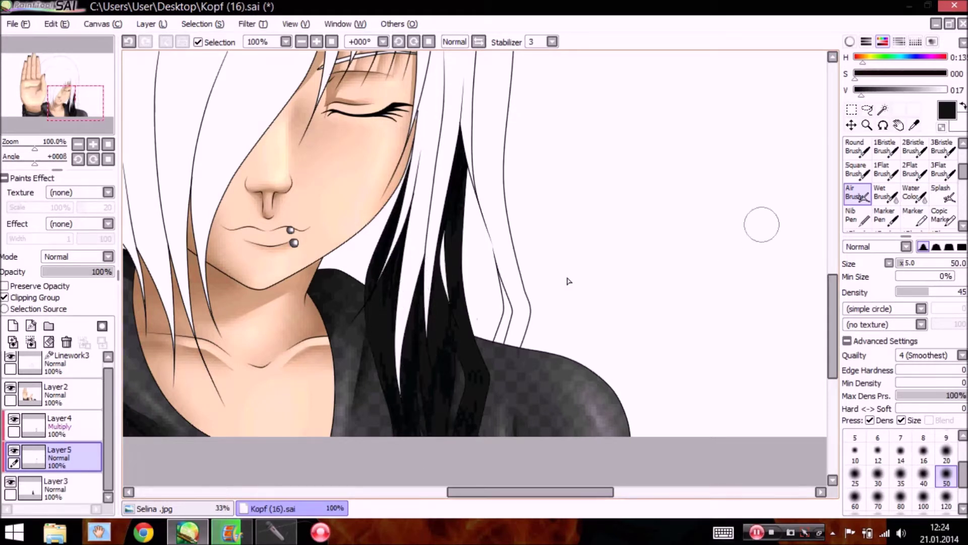
{"action": "left_click", "coordinate": [13, 419]}
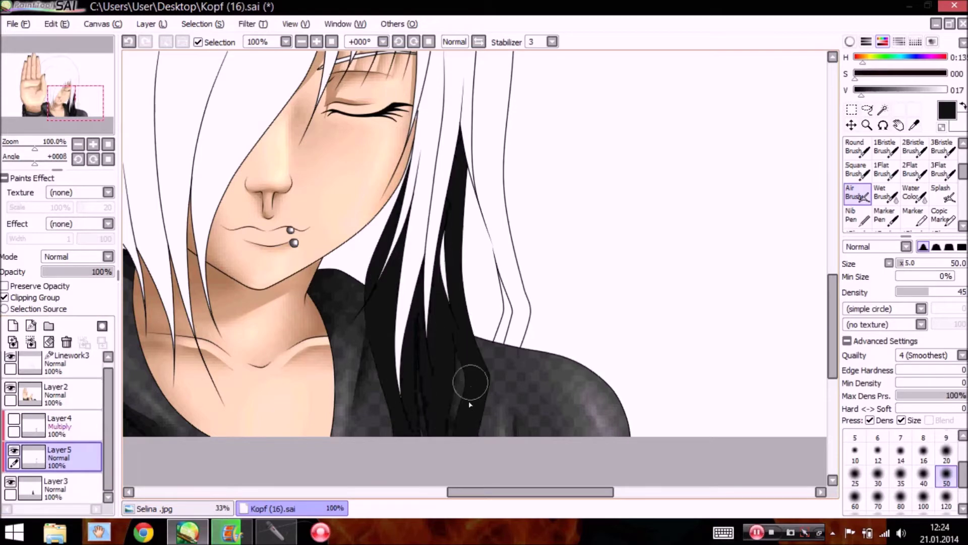
Sample pure black from the Selina.jpg palette, raise its brightness value to 014 and reselect the Air Brush in Kopf (16).sai
{"action": "left_click", "coordinate": [93, 143]}
{"action": "left_click", "coordinate": [93, 144]}
{"action": "left_click", "coordinate": [70, 116]}
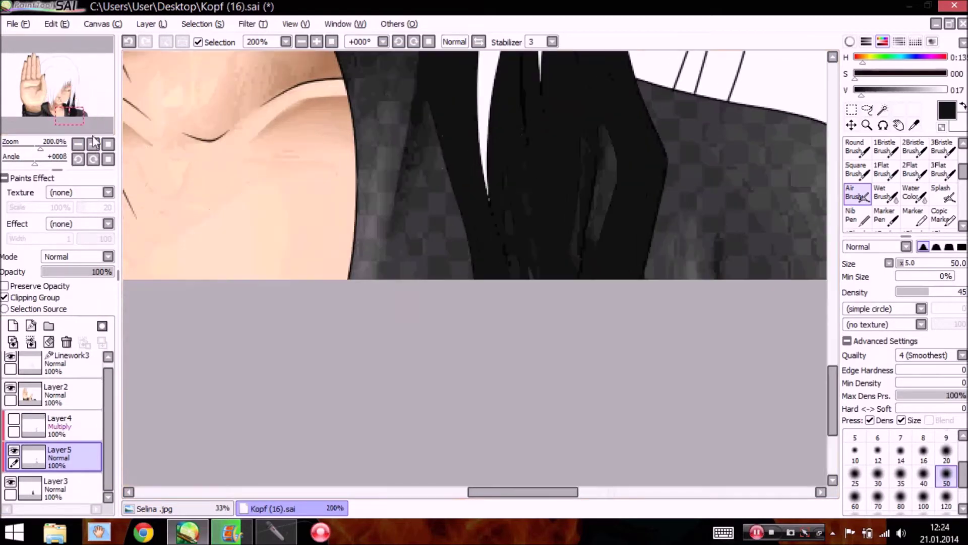
{"action": "left_click_drag", "start_coordinate": [834, 379], "coordinate": [835, 362]}
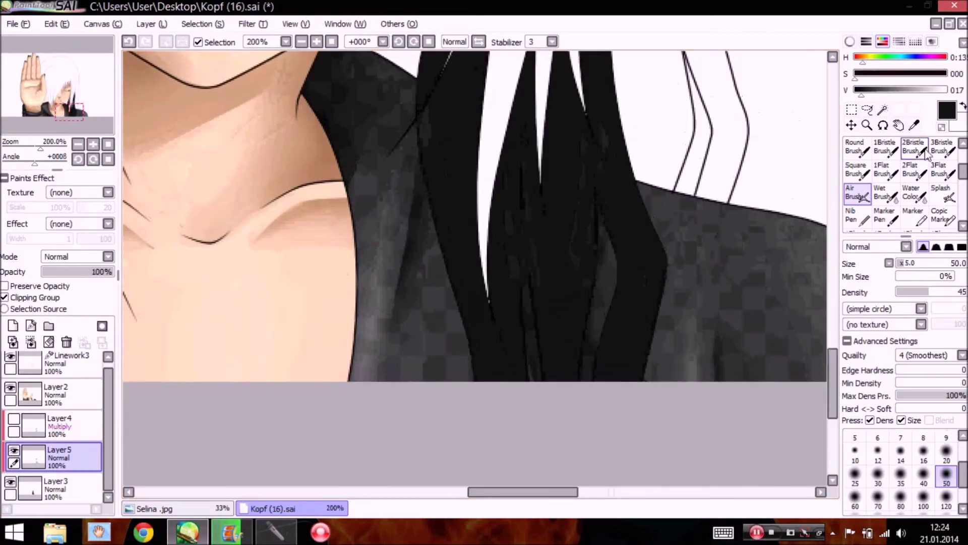
{"action": "left_click", "coordinate": [913, 126]}
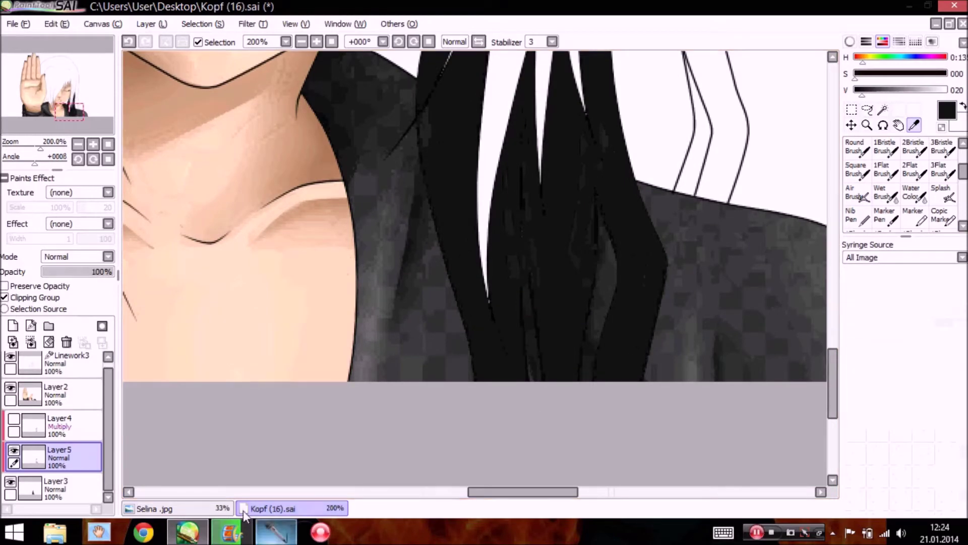
{"action": "left_click", "coordinate": [222, 508]}
{"action": "left_click", "coordinate": [479, 247]}
{"action": "left_click", "coordinate": [323, 508]}
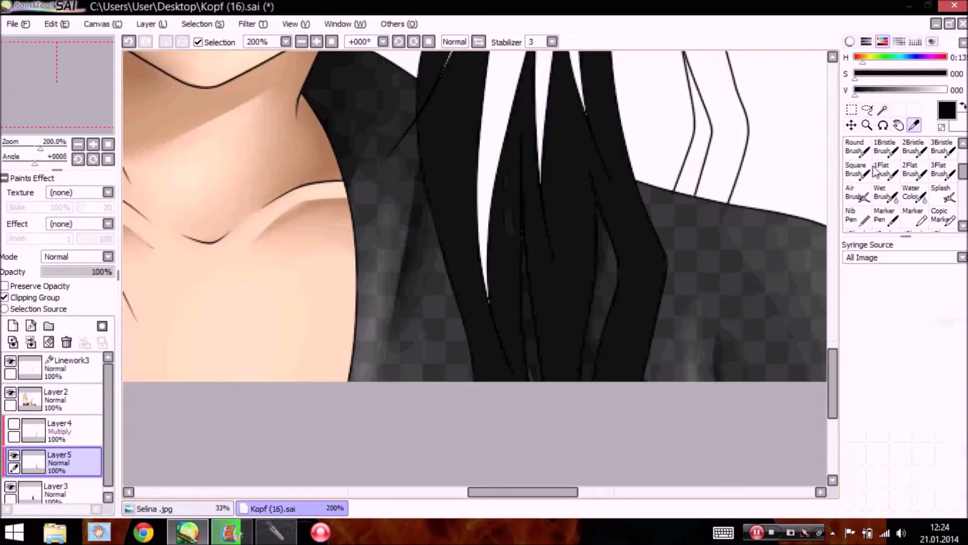
{"action": "left_click_drag", "start_coordinate": [856, 95], "coordinate": [861, 96]}
{"action": "left_click", "coordinate": [856, 192]}
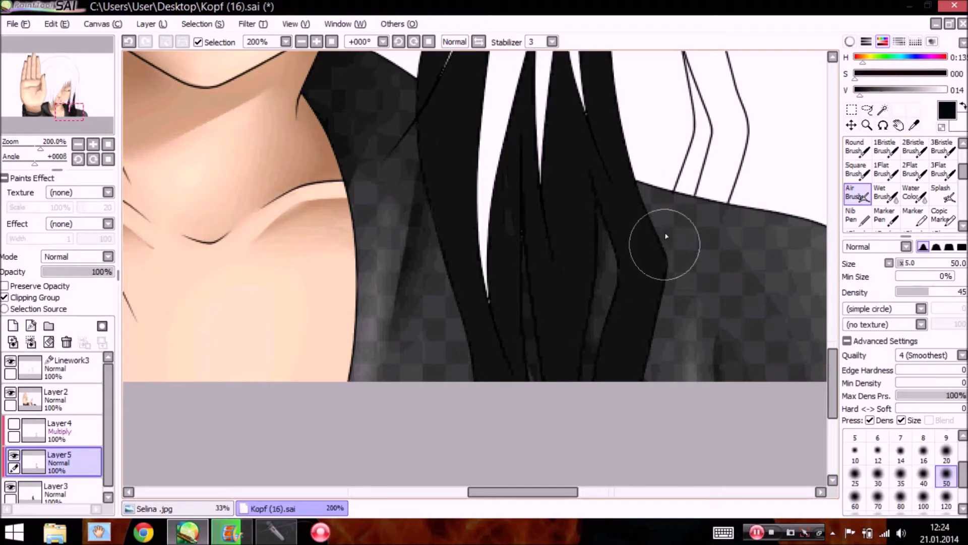
Airbrush soft dark shading along the black hair strands on Layer5, from the shoulder up toward the cheek
{"action": "mouse_move", "coordinate": [615, 294]}
{"action": "left_mouse_down"}
{"action": "mouse_move", "coordinate": [549, 394]}
{"action": "mouse_move", "coordinate": [516, 65]}
{"action": "mouse_move", "coordinate": [515, 210]}
{"action": "left_mouse_up"}
{"action": "left_click", "coordinate": [78, 144]}
{"action": "left_click", "coordinate": [71, 105]}
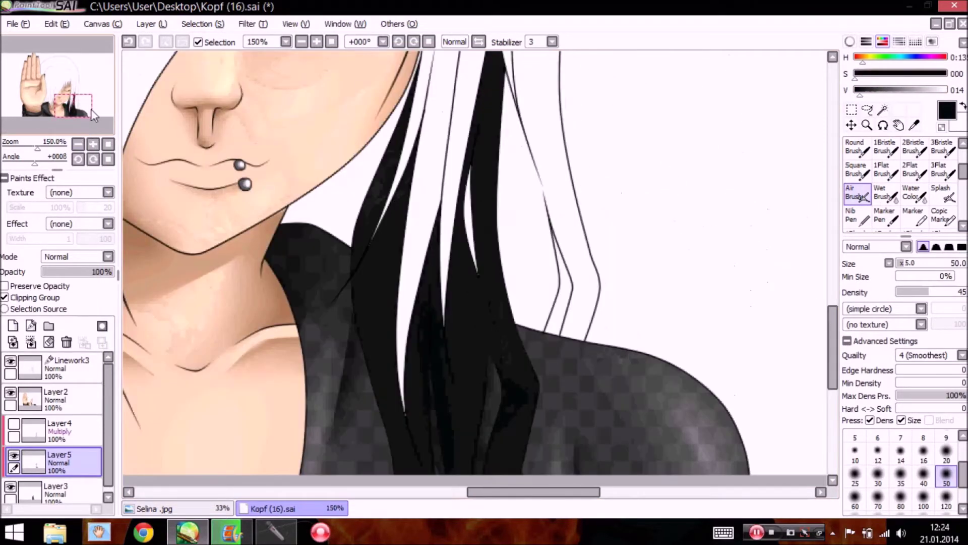
{"action": "left_click", "coordinate": [66, 146]}
{"action": "left_click_drag", "start_coordinate": [66, 147], "coordinate": [35, 152]}
{"action": "mouse_move", "coordinate": [440, 110]}
{"action": "left_mouse_down"}
{"action": "mouse_move", "coordinate": [416, 240]}
{"action": "mouse_move", "coordinate": [432, 313]}
{"action": "mouse_move", "coordinate": [435, 201]}
{"action": "mouse_move", "coordinate": [468, 228]}
{"action": "left_mouse_up"}
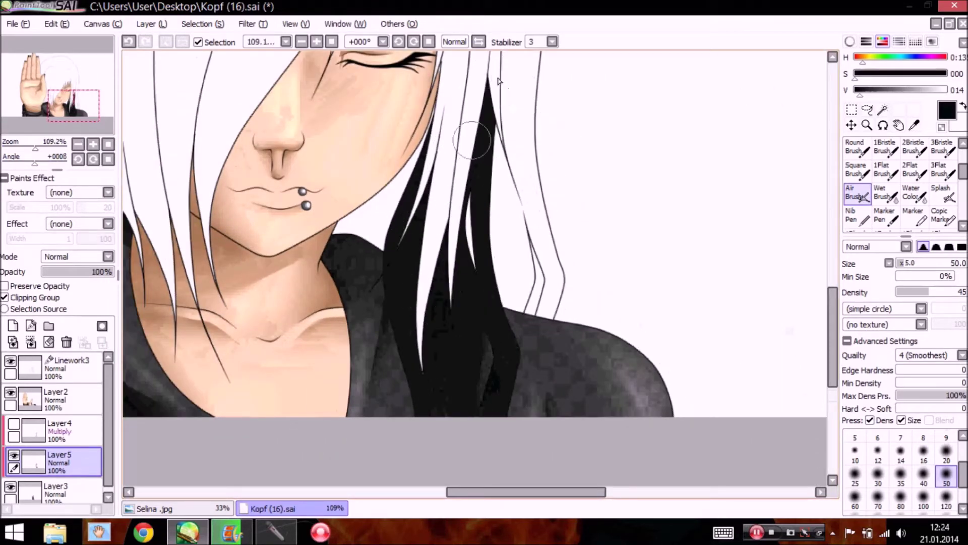
Show Layer4 again and merge Layer4 and Layer5 down into Layer3
{"action": "left_click", "coordinate": [14, 424]}
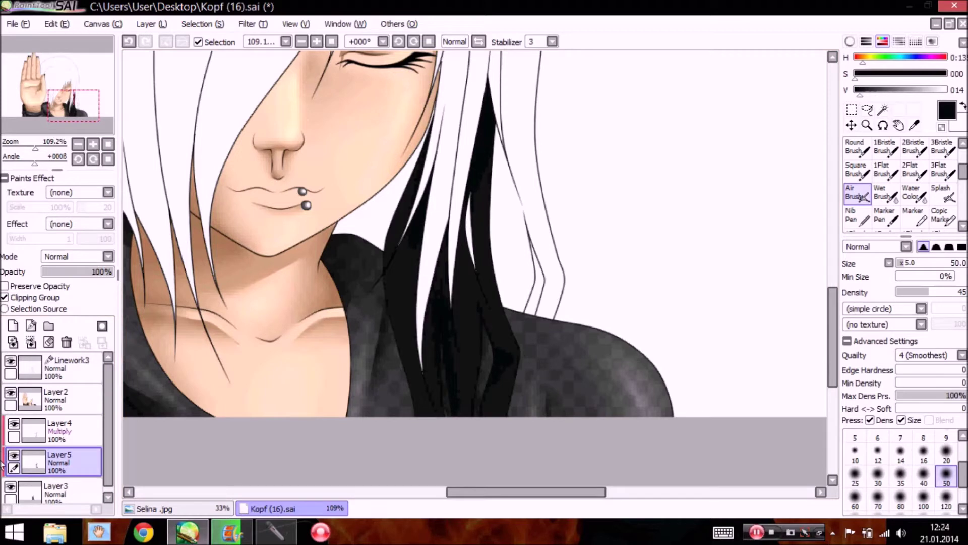
{"action": "left_click", "coordinate": [45, 438]}
{"action": "left_click", "coordinate": [49, 449]}
{"action": "left_click", "coordinate": [31, 342]}
{"action": "left_click", "coordinate": [31, 342]}
Add a new clipping-group layer above Layer3 in Luminosity mode and switch to the Marker at size 1
{"action": "left_click", "coordinate": [12, 325]}
{"action": "left_click", "coordinate": [25, 297]}
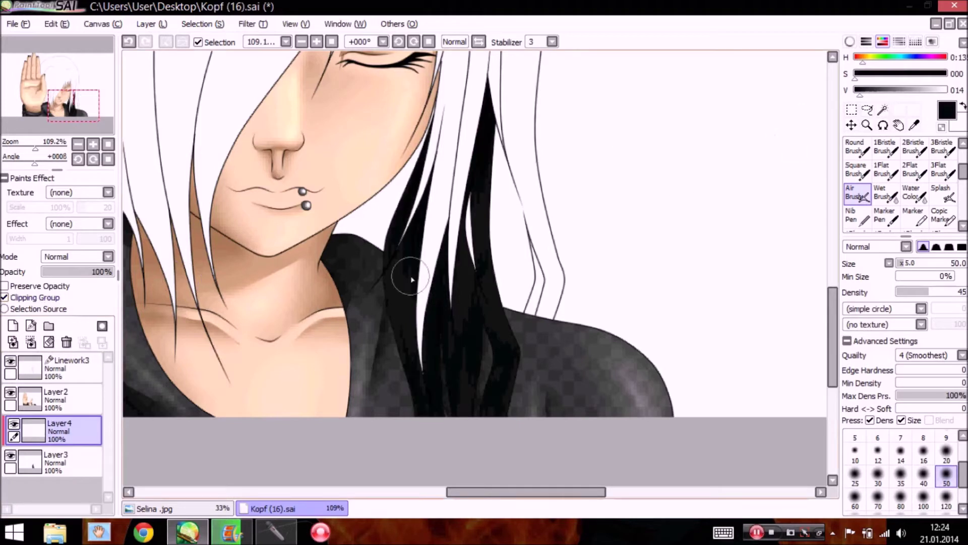
{"action": "left_click", "coordinate": [918, 219]}
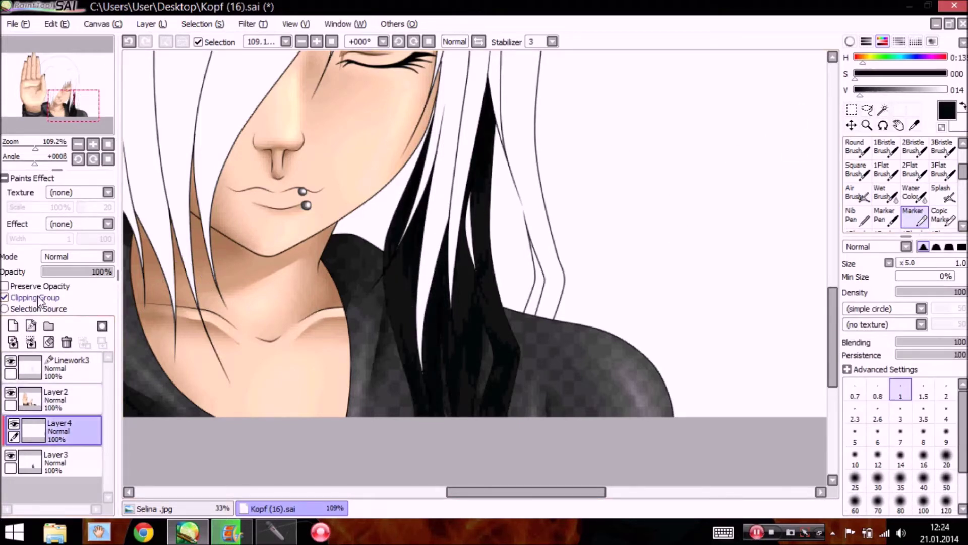
{"action": "left_click", "coordinate": [75, 257]}
{"action": "left_click", "coordinate": [65, 314]}
Sample the dark grey of the black hair swatch in Selina.jpg and return to Kopf (16).sai
{"action": "left_click", "coordinate": [206, 511]}
{"action": "left_click", "coordinate": [914, 125]}
{"action": "left_click", "coordinate": [448, 237]}
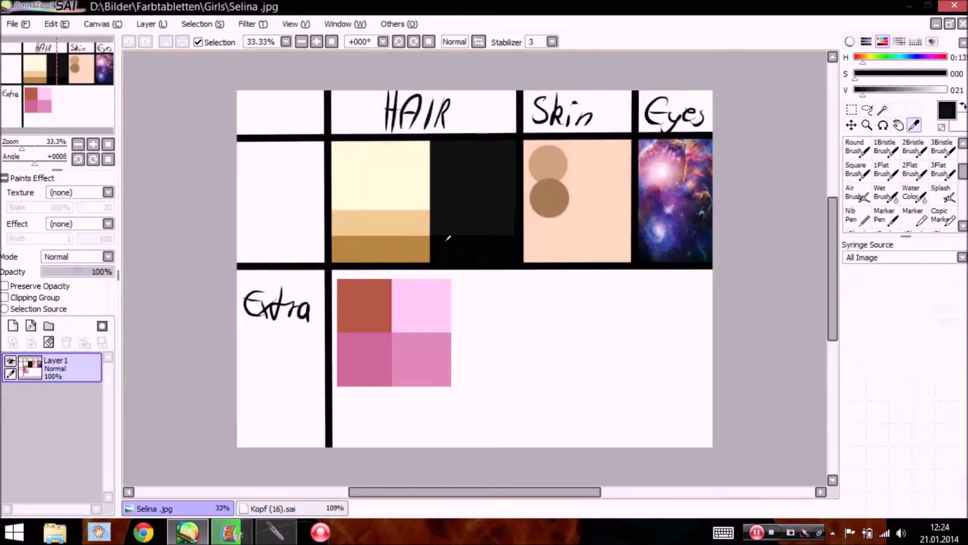
{"action": "left_click", "coordinate": [320, 511]}
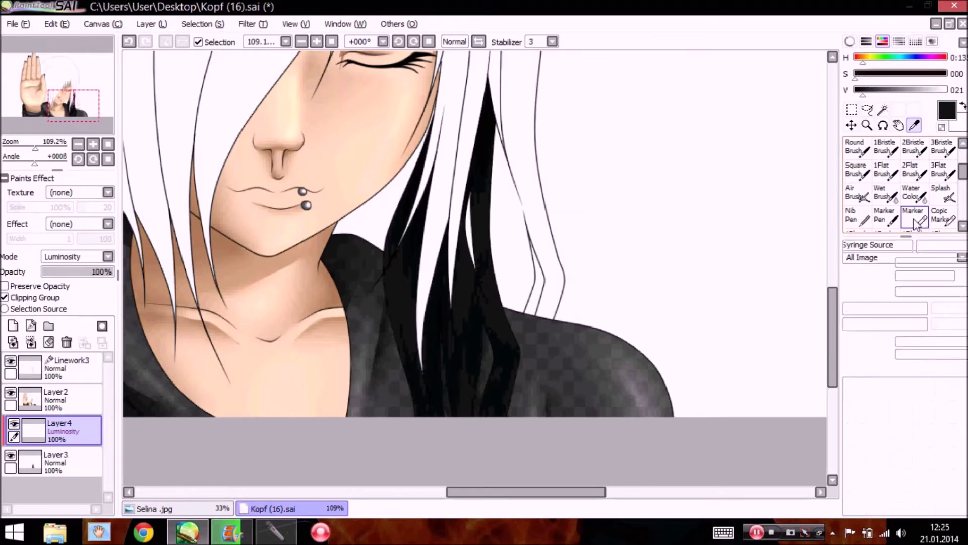
Draw fine size 1 Marker highlight lines along the black hair strands on Layer4
{"action": "left_click", "coordinate": [93, 144]}
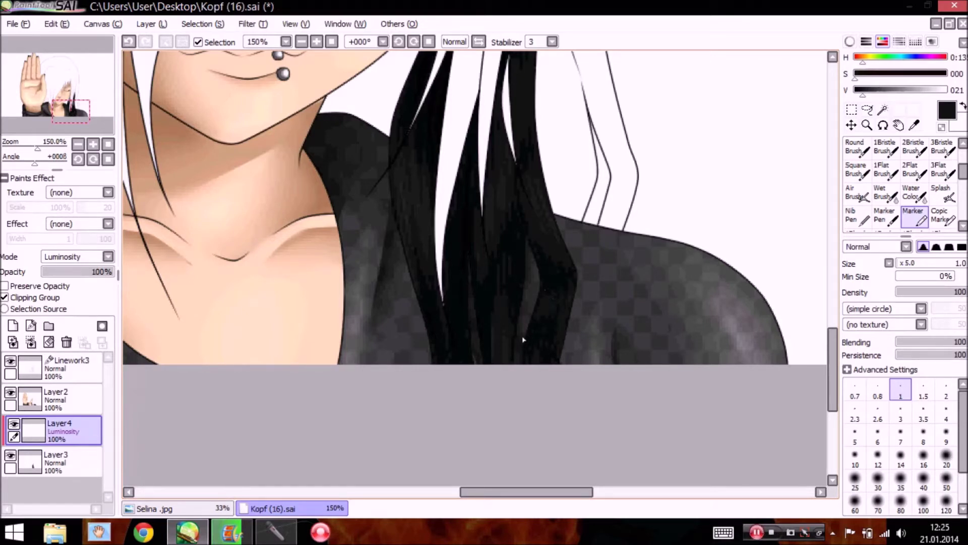
{"action": "scroll", "coordinate": [514, 201], "scroll_direction": "up", "scroll_amount": 4}
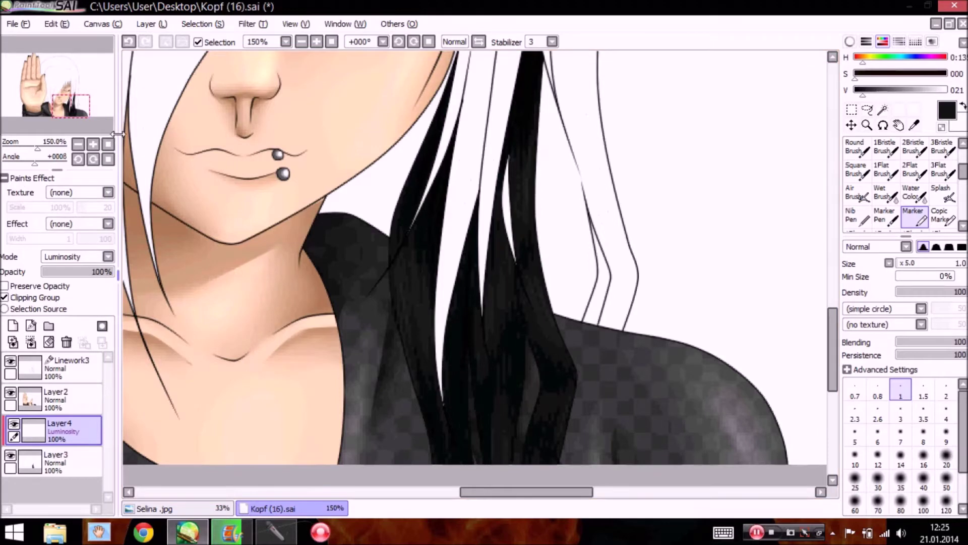
{"action": "left_click", "coordinate": [93, 144]}
{"action": "left_click", "coordinate": [108, 144]}
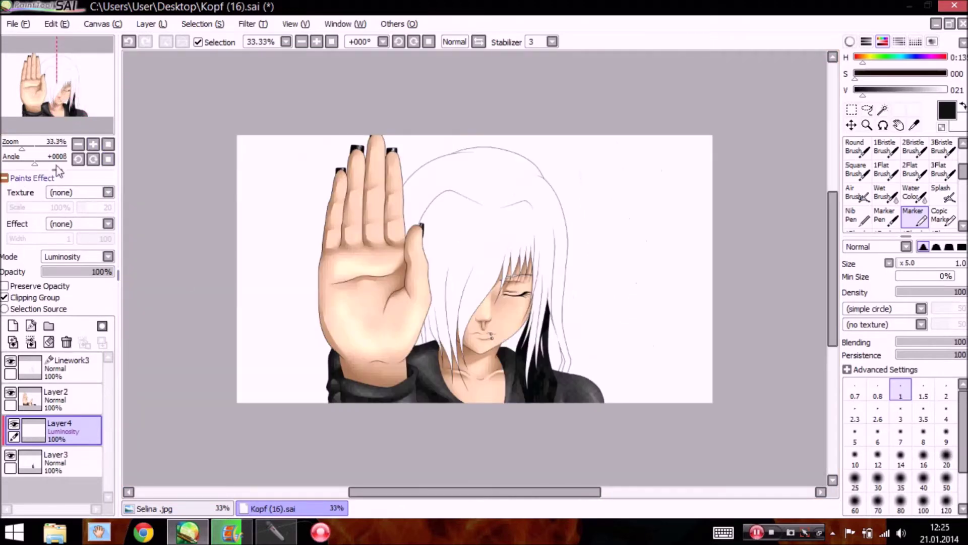
{"action": "left_click", "coordinate": [108, 145]}
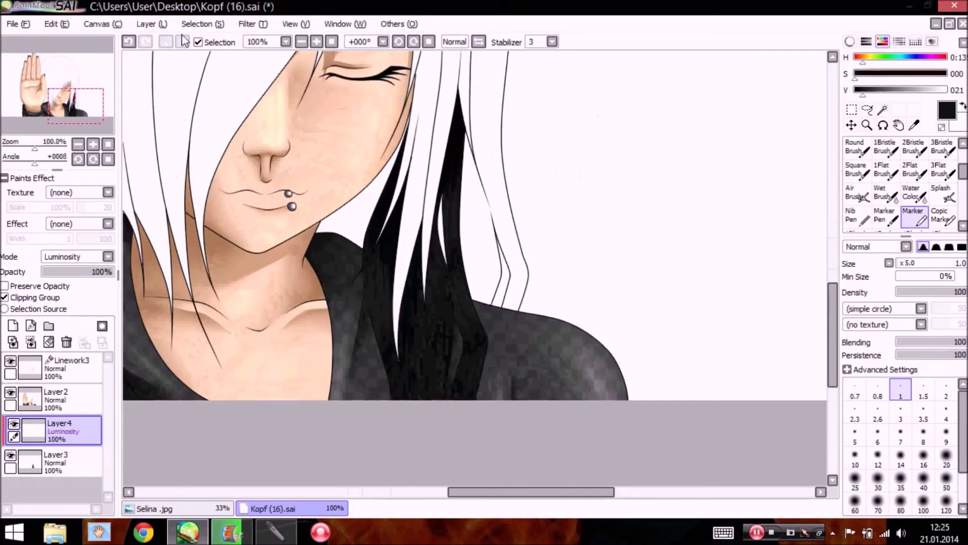
Duplicate Layer4, apply a transform to the copy over the black strands and make it a clipping group
{"action": "left_click", "coordinate": [149, 23]}
{"action": "left_click", "coordinate": [156, 80]}
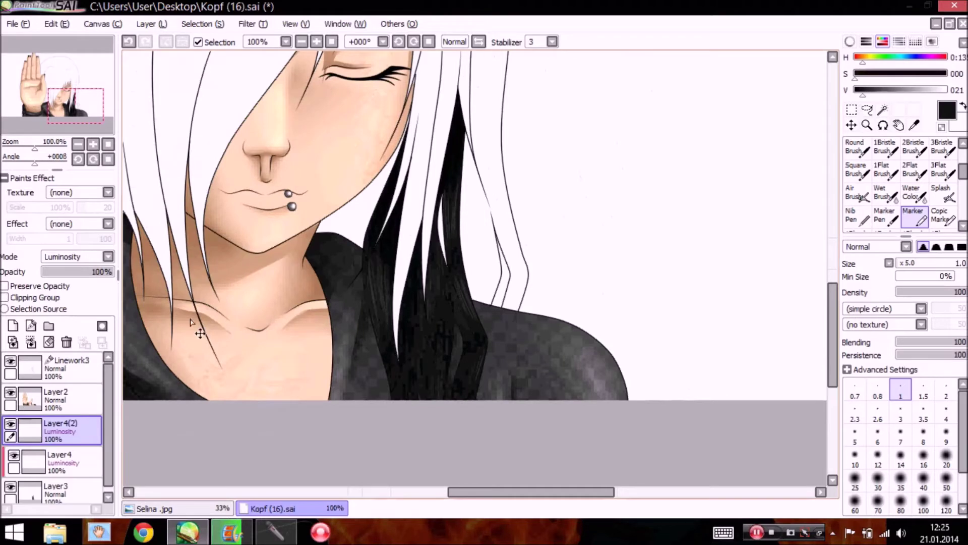
{"action": "key", "text": "ctrl+t"}
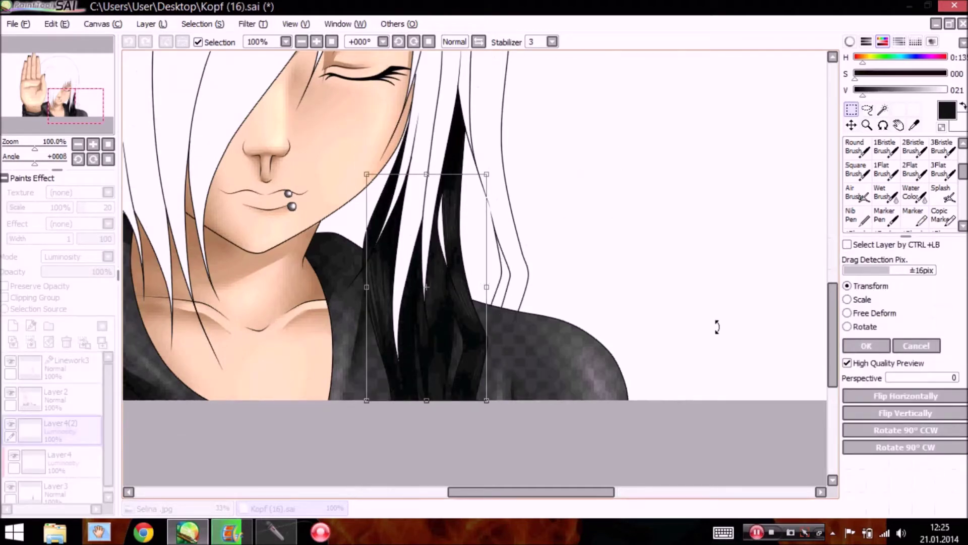
{"action": "left_click", "coordinate": [864, 345]}
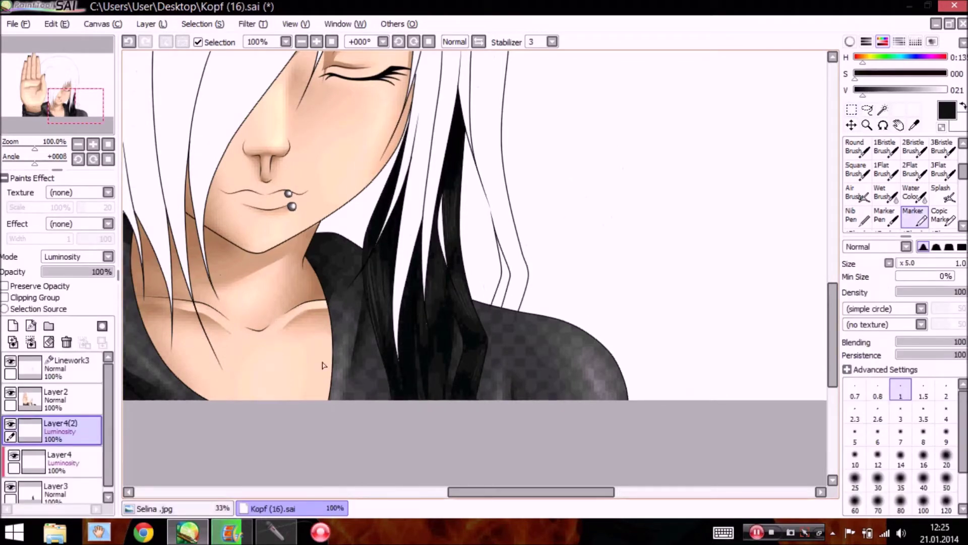
{"action": "left_click", "coordinate": [33, 298]}
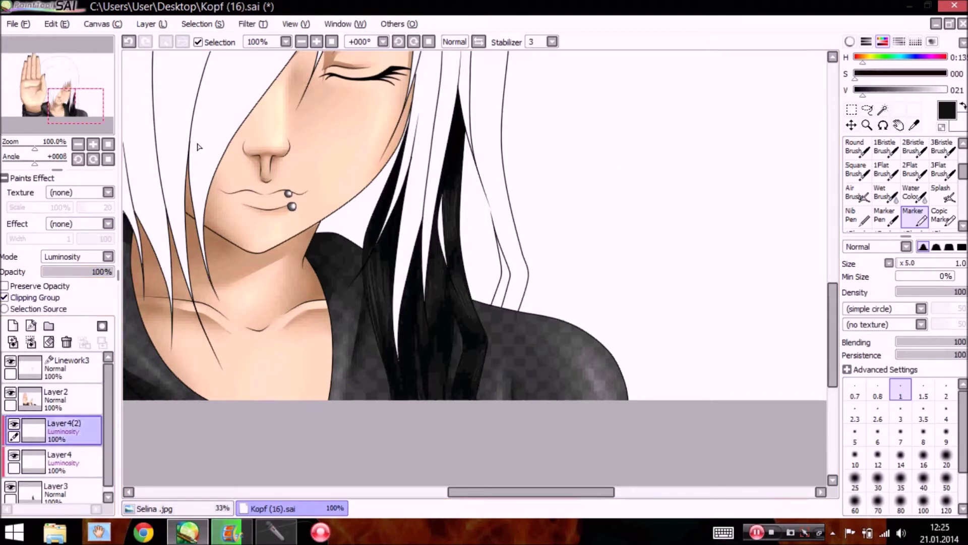
Raise the copied layer's luminescence slightly with Hue and Saturation, then merge it down into Layer4
{"action": "left_click", "coordinate": [253, 24]}
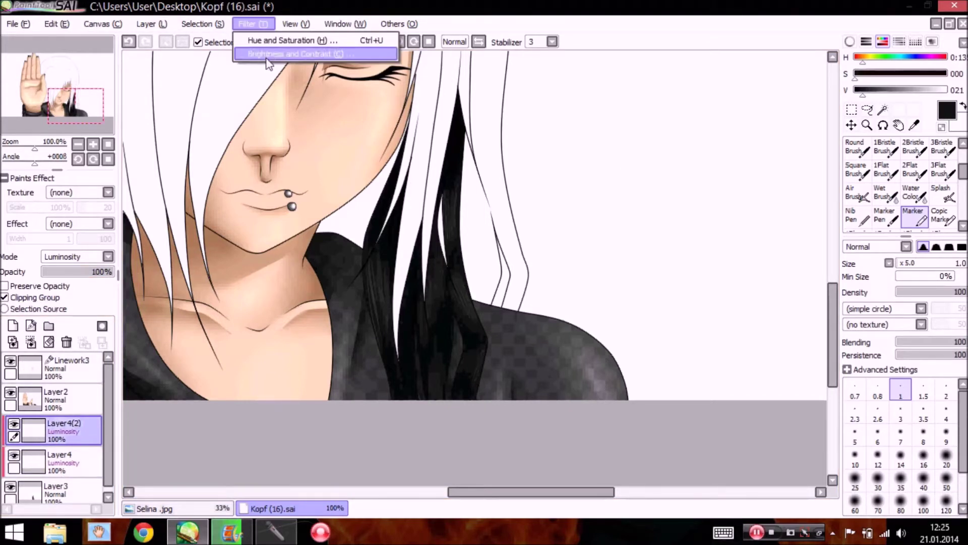
{"action": "left_click", "coordinate": [275, 41]}
{"action": "left_click_drag", "start_coordinate": [446, 117], "coordinate": [742, 57]}
{"action": "left_click_drag", "start_coordinate": [664, 126], "coordinate": [677, 133]}
{"action": "left_click", "coordinate": [692, 152]}
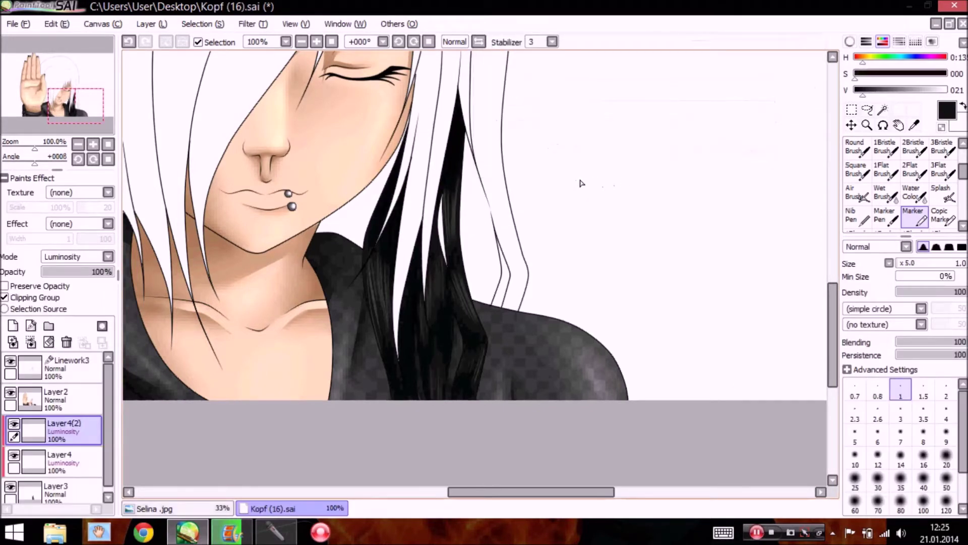
{"action": "left_click", "coordinate": [30, 342]}
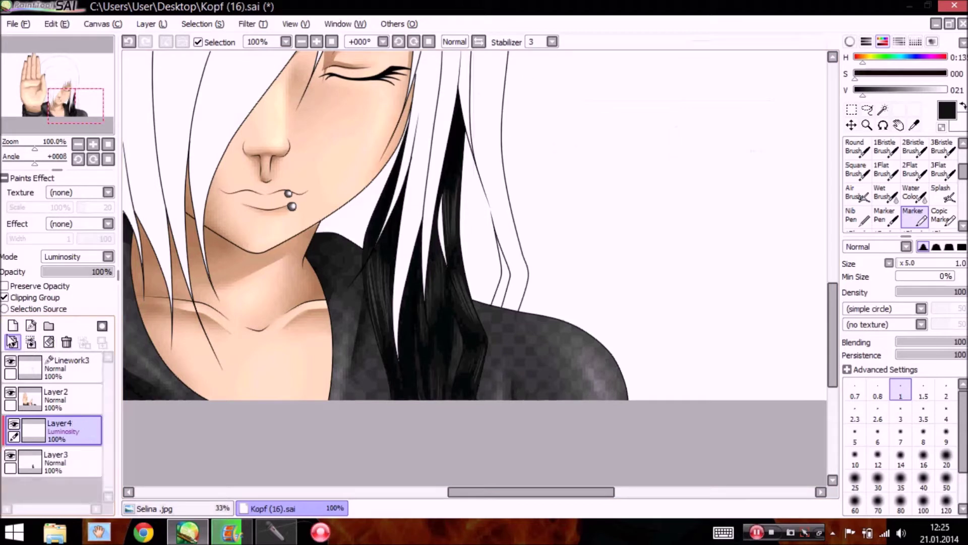
Paint a horizontal band across the black hair with the size 50 Pen on a new clipped Luminosity layer above Layer4
{"action": "left_click", "coordinate": [13, 325]}
{"action": "left_click", "coordinate": [36, 297]}
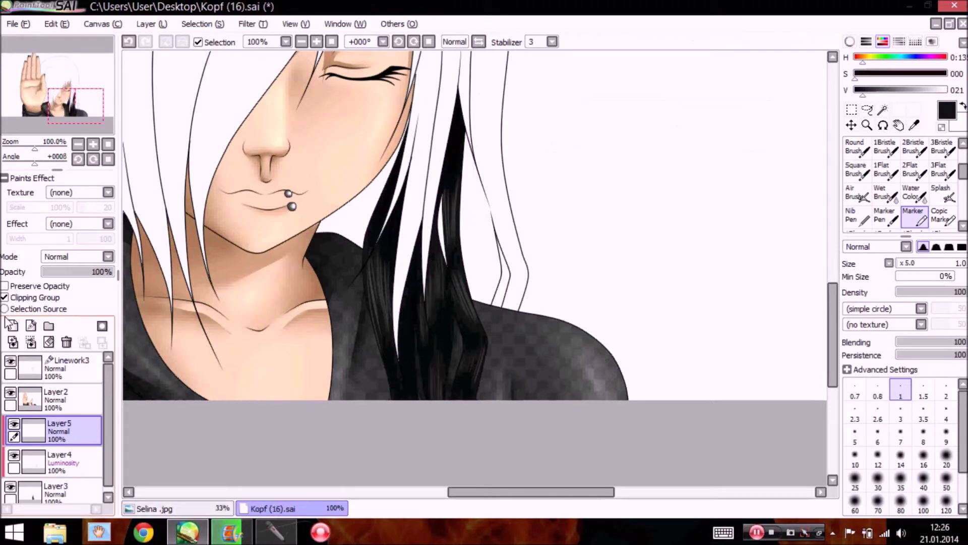
{"action": "scroll", "coordinate": [964, 172], "scroll_direction": "up", "scroll_amount": 1}
{"action": "scroll", "coordinate": [960, 172], "scroll_direction": "up", "scroll_amount": 2}
{"action": "left_click", "coordinate": [857, 170]}
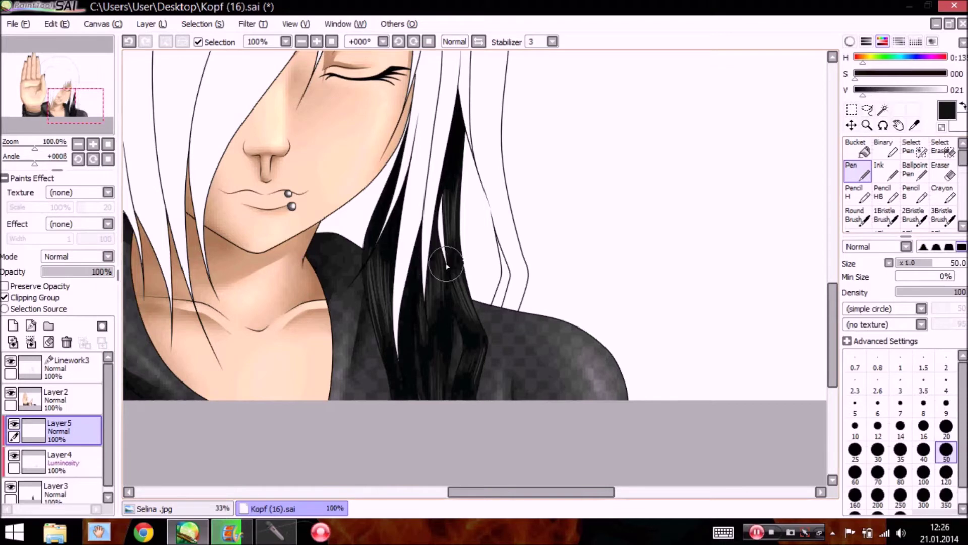
{"action": "left_click", "coordinate": [76, 256]}
{"action": "left_click", "coordinate": [63, 319]}
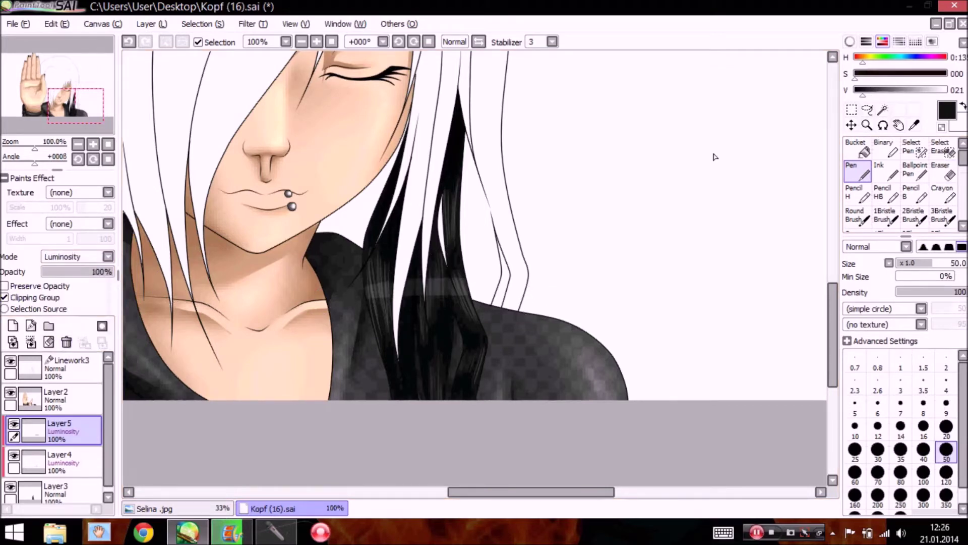
Brighten the horizontal band on Layer5 with Hue and Saturation, setting the luminescence to +31
{"action": "left_click", "coordinate": [93, 143]}
{"action": "left_click", "coordinate": [93, 144]}
{"action": "left_click", "coordinate": [73, 108]}
{"action": "left_click", "coordinate": [255, 28]}
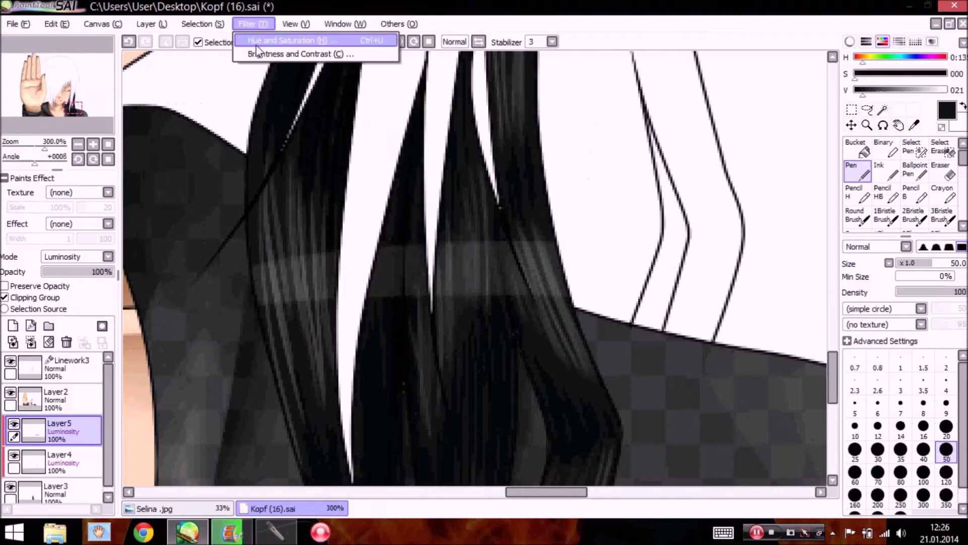
{"action": "left_click", "coordinate": [257, 44]}
{"action": "left_click_drag", "start_coordinate": [663, 123], "coordinate": [697, 123]}
{"action": "left_click", "coordinate": [696, 150]}
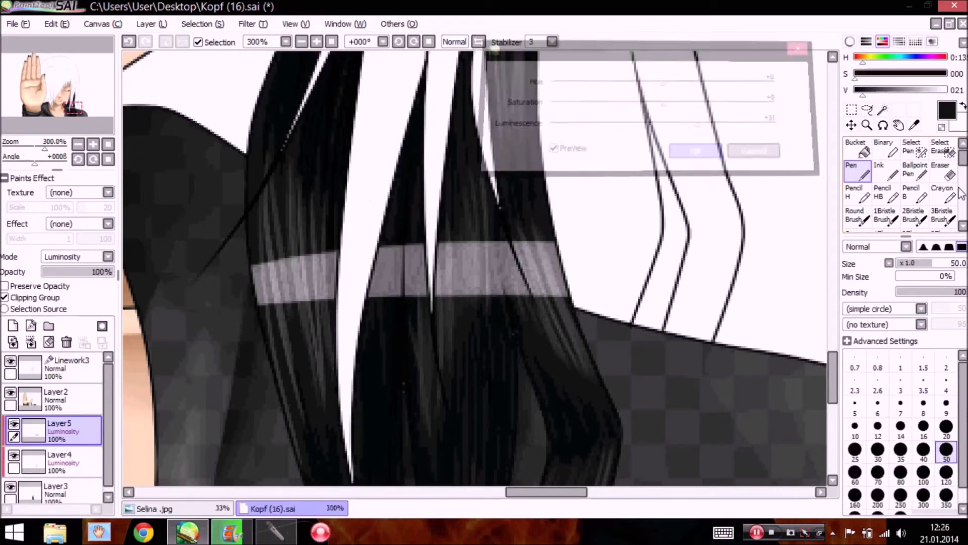
Soften the upper and lower edges of the bright band across the strands with the 1Blur brush at size 50
{"action": "scroll", "coordinate": [943, 197], "scroll_direction": "down", "scroll_amount": 4}
{"action": "left_click", "coordinate": [941, 195]}
{"action": "mouse_move", "coordinate": [266, 233]}
{"action": "left_mouse_down"}
{"action": "mouse_move", "coordinate": [357, 205]}
{"action": "mouse_move", "coordinate": [540, 205]}
{"action": "left_mouse_up"}
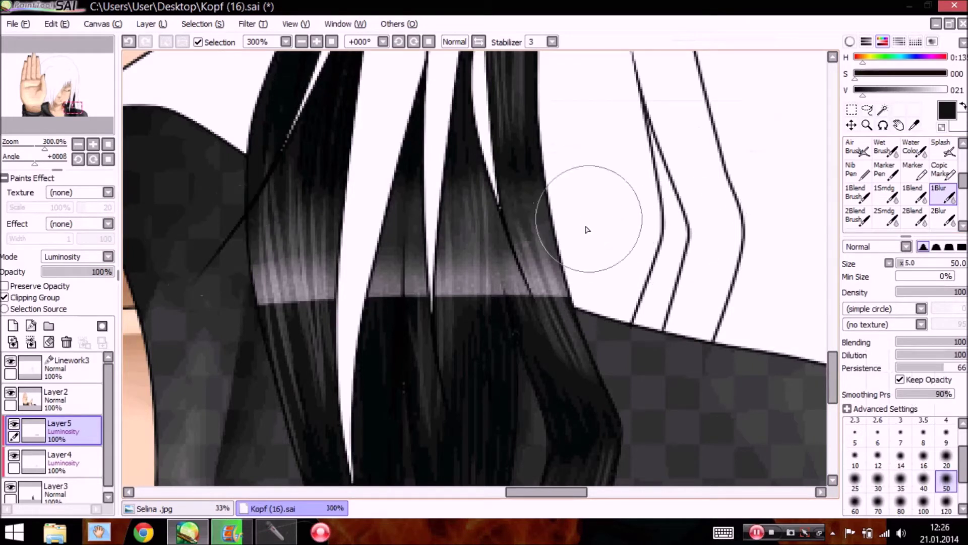
{"action": "mouse_move", "coordinate": [287, 335]}
{"action": "left_mouse_down"}
{"action": "mouse_move", "coordinate": [264, 337]}
{"action": "mouse_move", "coordinate": [572, 330]}
{"action": "mouse_move", "coordinate": [479, 326]}
{"action": "mouse_move", "coordinate": [522, 388]}
{"action": "left_mouse_up"}
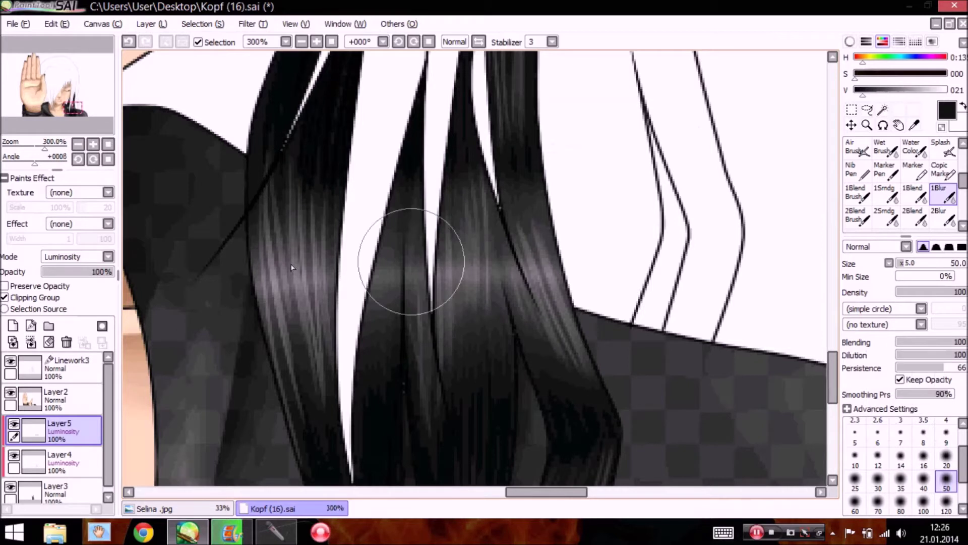
Airbrush a lighter grey with brightness 134 along the middle of the shine band on Layer5 and soften it with 1Blur
{"action": "left_click", "coordinate": [858, 148]}
{"action": "left_click_drag", "start_coordinate": [915, 91], "coordinate": [903, 91]}
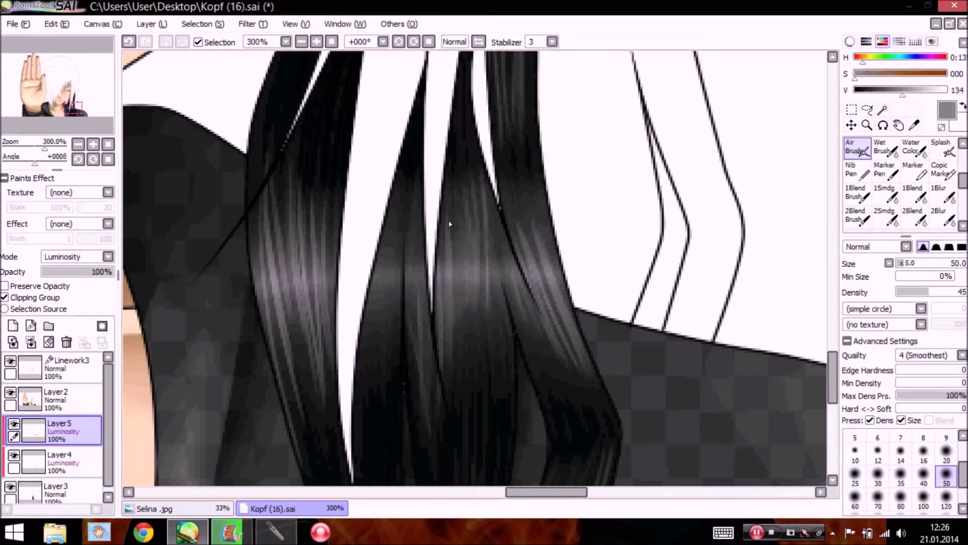
{"action": "mouse_move", "coordinate": [299, 282]}
{"action": "left_mouse_down"}
{"action": "mouse_move", "coordinate": [302, 270]}
{"action": "mouse_move", "coordinate": [281, 282]}
{"action": "left_mouse_up"}
{"action": "mouse_move", "coordinate": [521, 269]}
{"action": "left_mouse_down"}
{"action": "mouse_move", "coordinate": [453, 280]}
{"action": "mouse_move", "coordinate": [460, 264]}
{"action": "mouse_move", "coordinate": [428, 292]}
{"action": "mouse_move", "coordinate": [363, 295]}
{"action": "left_mouse_up"}
{"action": "left_click", "coordinate": [942, 195]}
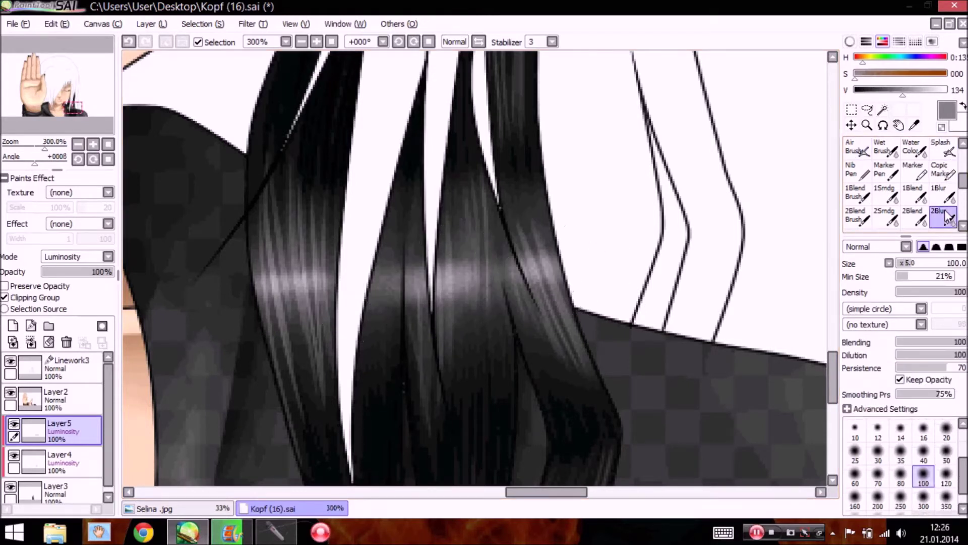
{"action": "mouse_move", "coordinate": [496, 276]}
{"action": "left_mouse_down"}
{"action": "mouse_move", "coordinate": [296, 277]}
{"action": "mouse_move", "coordinate": [391, 278]}
{"action": "mouse_move", "coordinate": [269, 300]}
{"action": "left_mouse_up"}
{"action": "left_click", "coordinate": [108, 147]}
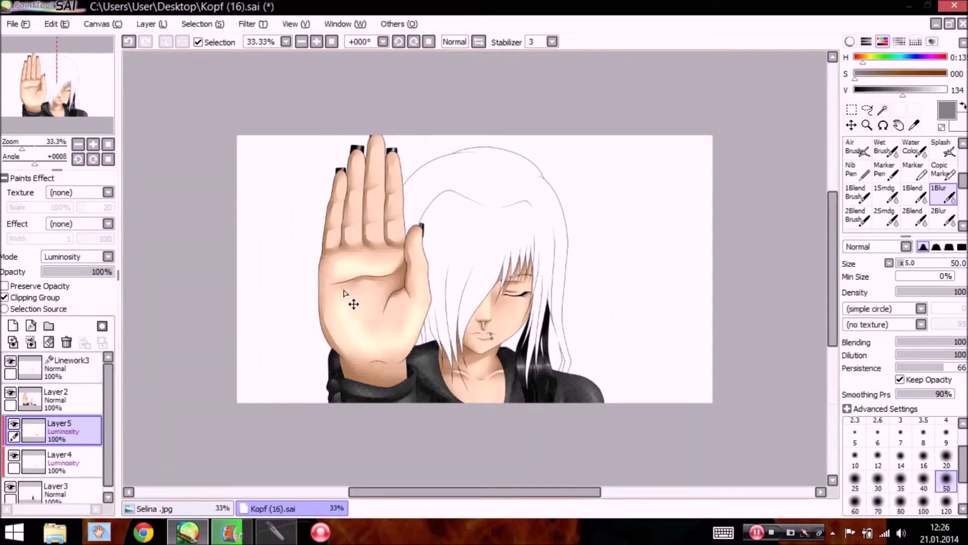
{"action": "key", "text": "ctrl+t"}
{"action": "left_click_drag", "start_coordinate": [528, 365], "coordinate": [532, 338]}
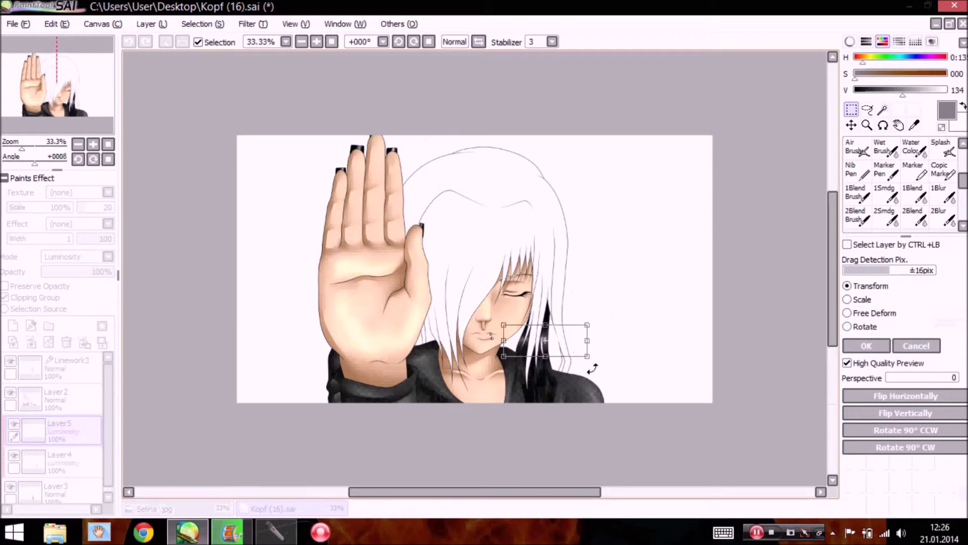
{"action": "left_click", "coordinate": [874, 349]}
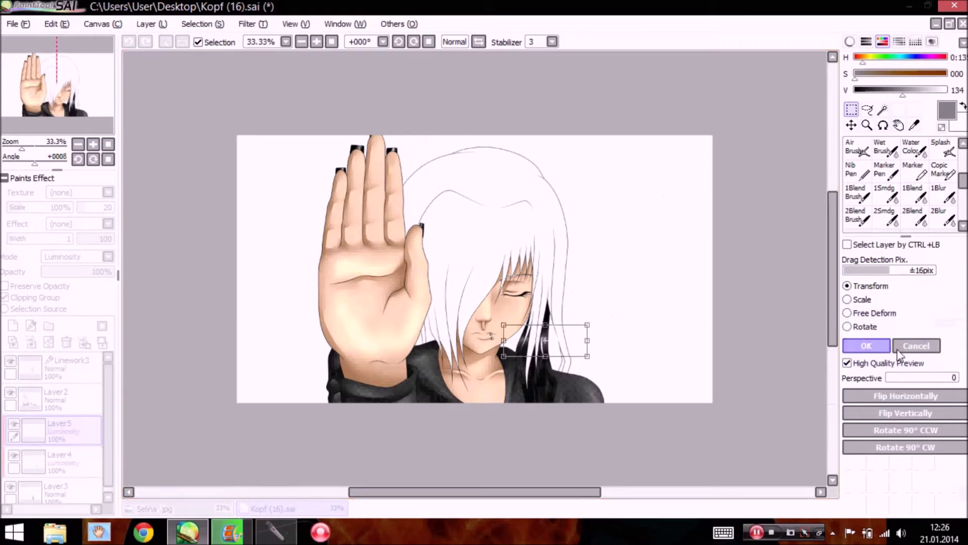
Blur the shine on the black strand nearest the neck with the 1Blur brush at size 50
{"action": "left_click", "coordinate": [93, 144]}
{"action": "left_click", "coordinate": [92, 144]}
{"action": "left_click", "coordinate": [92, 144]}
{"action": "left_click_drag", "start_coordinate": [65, 93], "coordinate": [72, 107]}
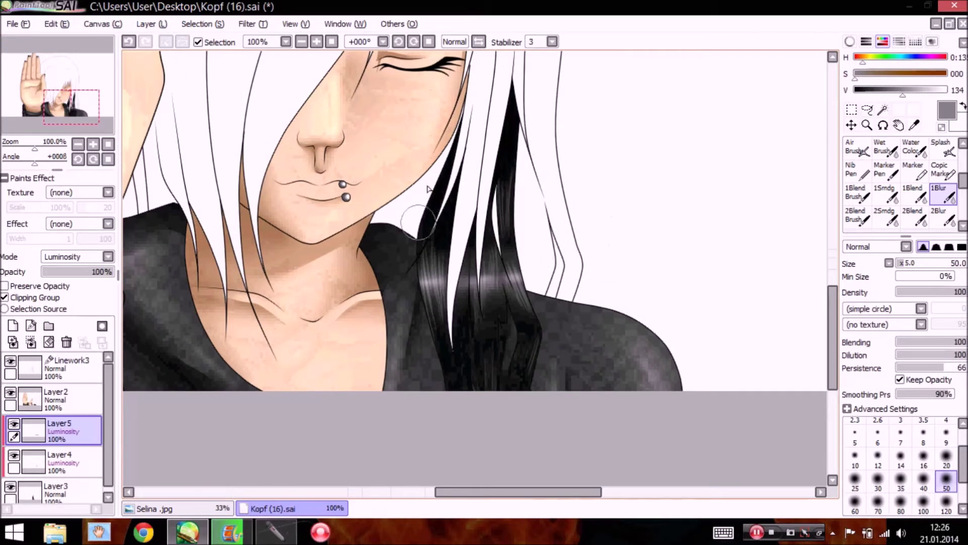
{"action": "left_click_drag", "start_coordinate": [433, 291], "coordinate": [438, 294]}
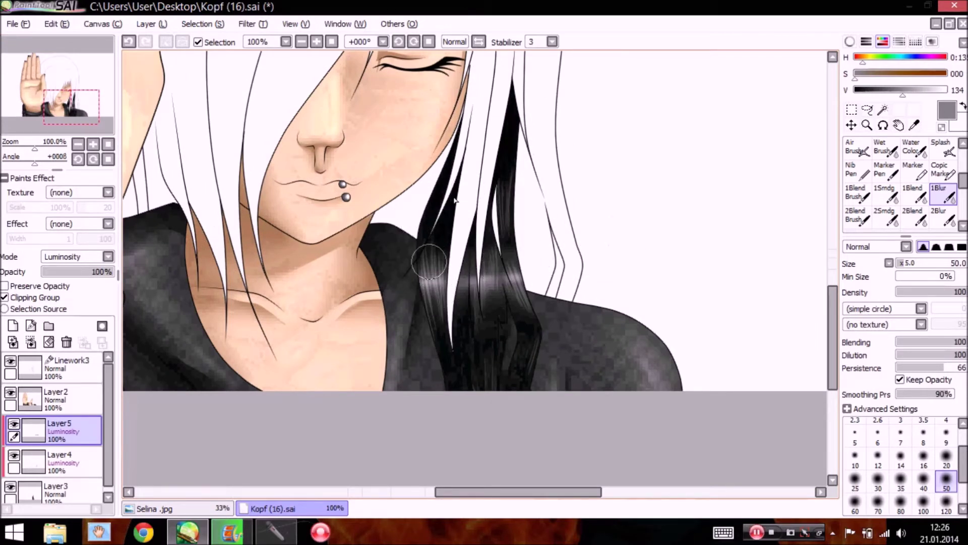
Merge the clipped highlight layers Layer5 and Layer4 down into Layer3
{"action": "left_click", "coordinate": [30, 342]}
{"action": "left_click", "coordinate": [31, 342]}
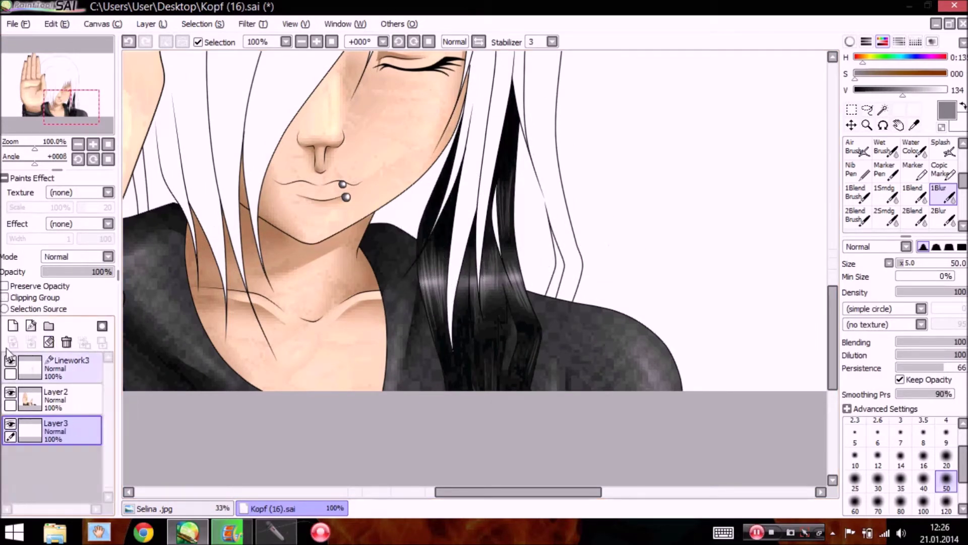
{"action": "left_click", "coordinate": [78, 143]}
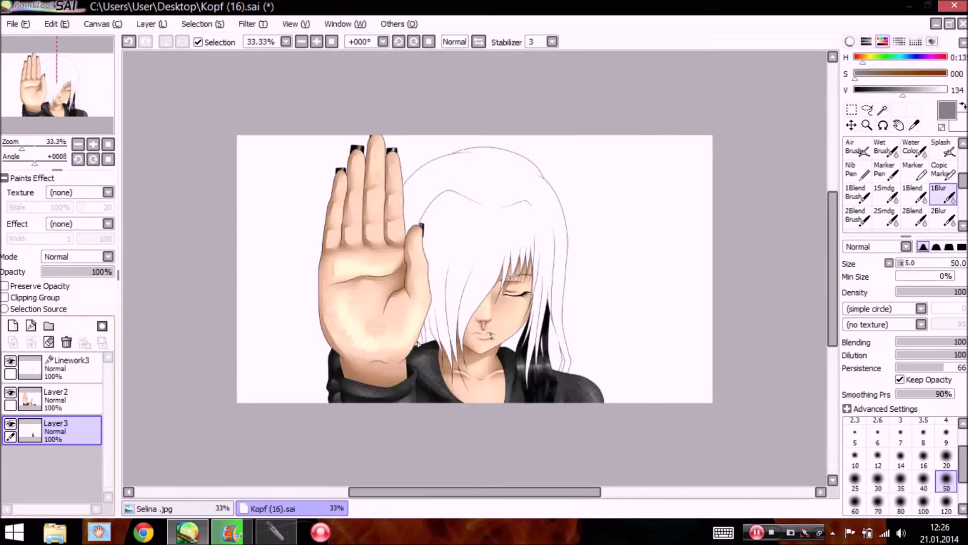
Sample the pale cream hair colour from the Selina.jpg palette and return to Kopf (16).sai
{"action": "left_click", "coordinate": [200, 507]}
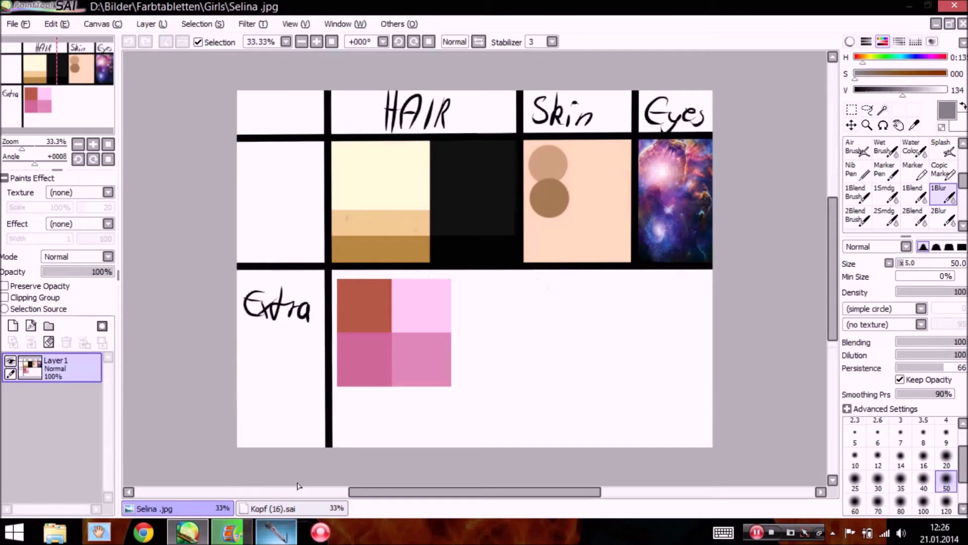
{"action": "left_click", "coordinate": [913, 125]}
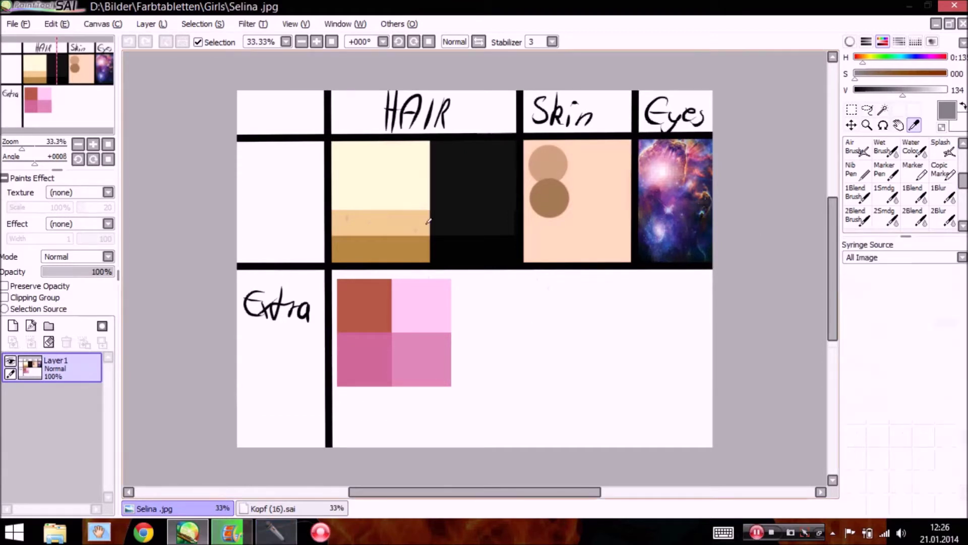
{"action": "left_click", "coordinate": [383, 189]}
{"action": "left_click", "coordinate": [259, 510]}
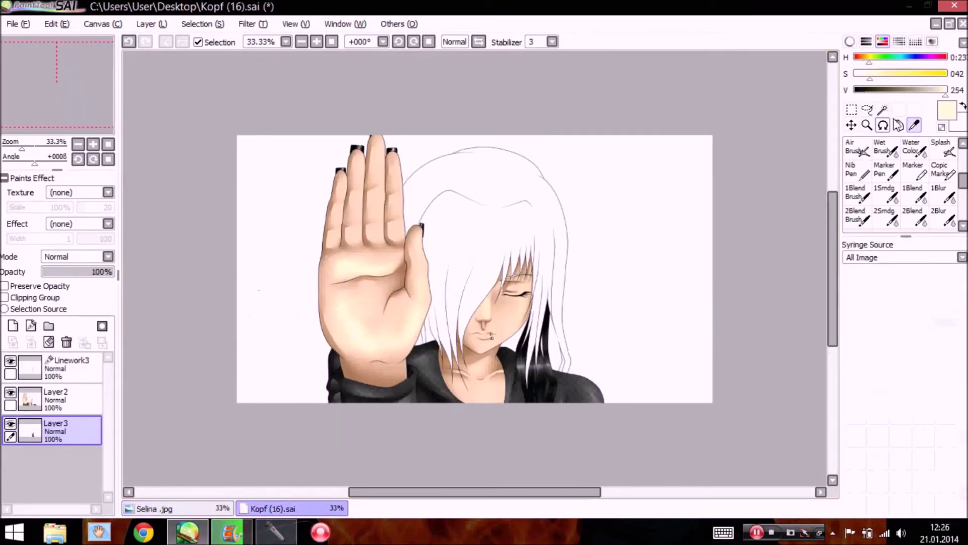
Select the blonde hair areas with the Magic Wand on Linework3, including the hair behind the neck on both sides of the black strands
{"action": "left_click", "coordinate": [882, 109]}
{"action": "left_click", "coordinate": [60, 367]}
{"action": "left_click", "coordinate": [467, 234]}
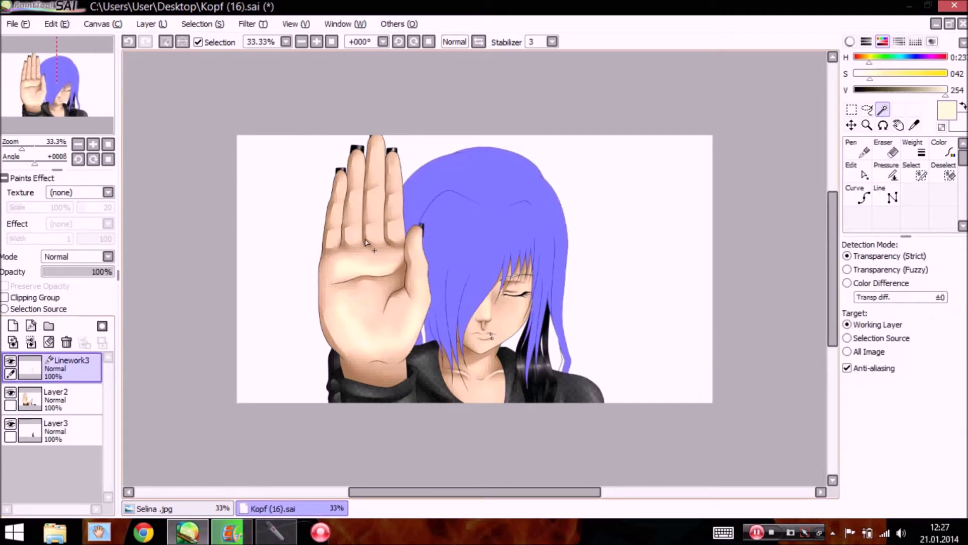
{"action": "left_click", "coordinate": [92, 143]}
{"action": "left_click", "coordinate": [92, 143]}
{"action": "left_click", "coordinate": [93, 144]}
{"action": "left_click", "coordinate": [64, 106]}
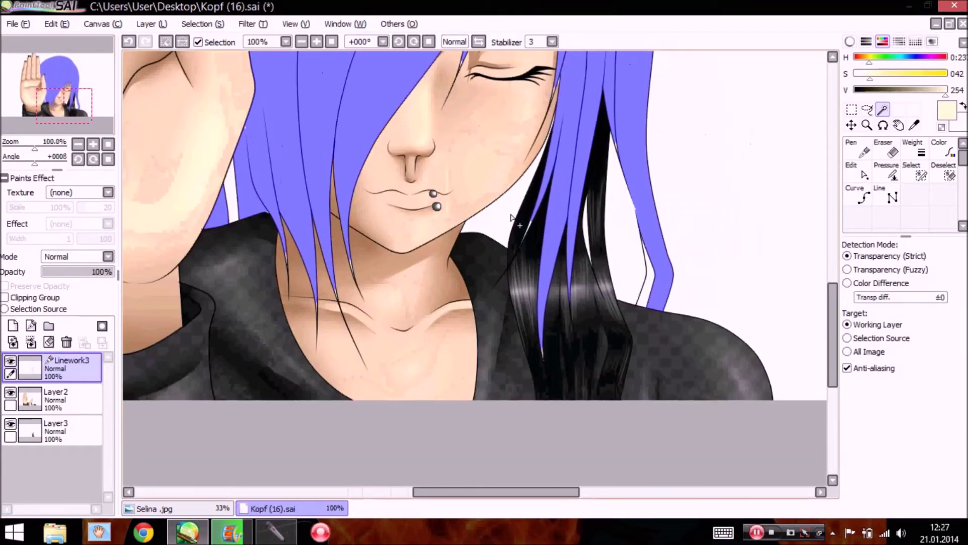
{"action": "left_click", "coordinate": [511, 217]}
{"action": "left_click", "coordinate": [613, 217]}
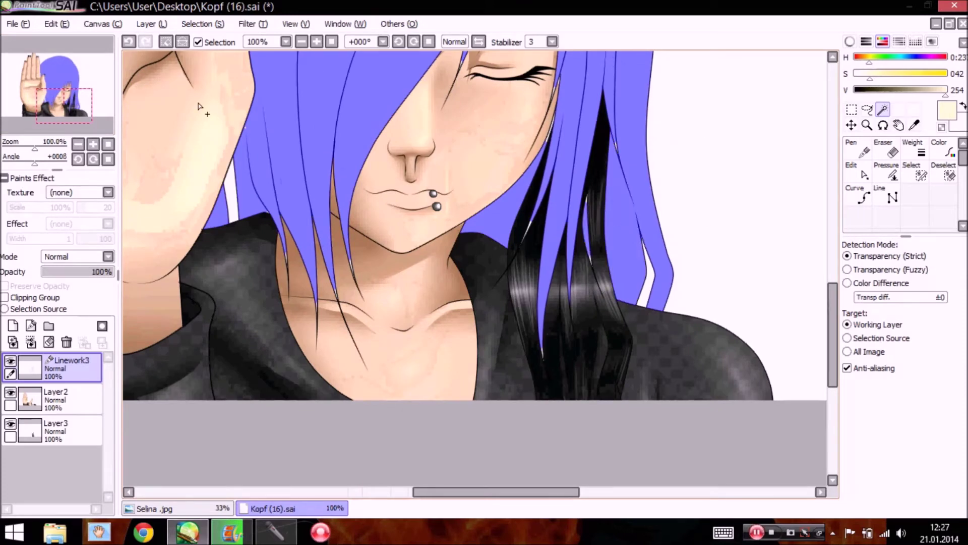
Add the missed blonde strand tips over the black hair to the selection with the Select pen at size 50
{"action": "scroll", "coordinate": [106, 129], "scroll_direction": "up", "scroll_amount": 3}
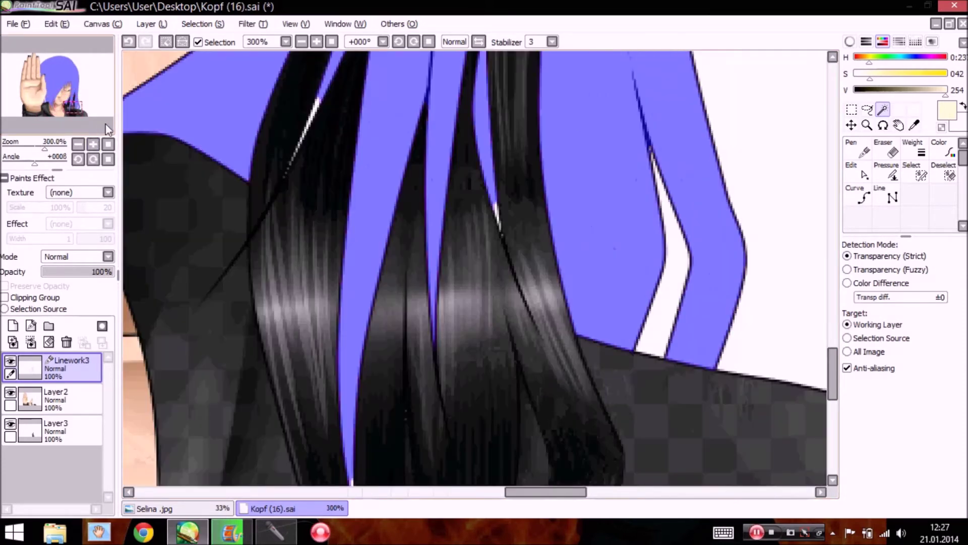
{"action": "left_click", "coordinate": [914, 173]}
{"action": "left_click", "coordinate": [946, 449]}
{"action": "mouse_move", "coordinate": [348, 63]}
{"action": "left_mouse_down"}
{"action": "mouse_move", "coordinate": [303, 161]}
{"action": "mouse_move", "coordinate": [259, 214]}
{"action": "left_mouse_up"}
{"action": "left_click", "coordinate": [502, 202]}
{"action": "left_click_drag", "start_coordinate": [502, 205], "coordinate": [502, 245]}
{"action": "left_click", "coordinate": [69, 111]}
{"action": "left_click_drag", "start_coordinate": [468, 290], "coordinate": [472, 329]}
{"action": "left_click", "coordinate": [57, 82]}
{"action": "left_click_drag", "start_coordinate": [558, 276], "coordinate": [560, 307]}
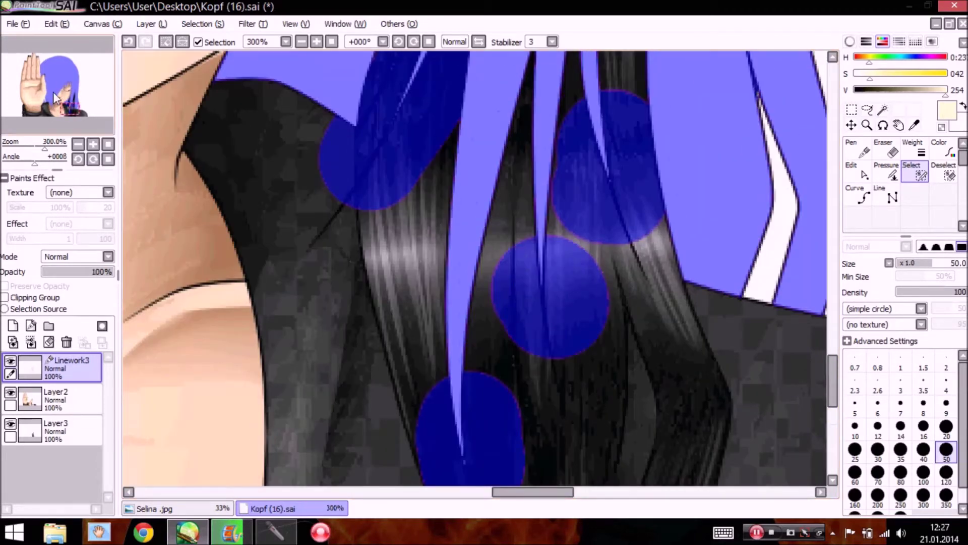
Paint the remaining unselected slivers between the upper strands and along the cheek into the selection
{"action": "left_click", "coordinate": [38, 68]}
{"action": "left_click_drag", "start_coordinate": [37, 68], "coordinate": [36, 69]}
{"action": "left_click_drag", "start_coordinate": [574, 383], "coordinate": [569, 403]}
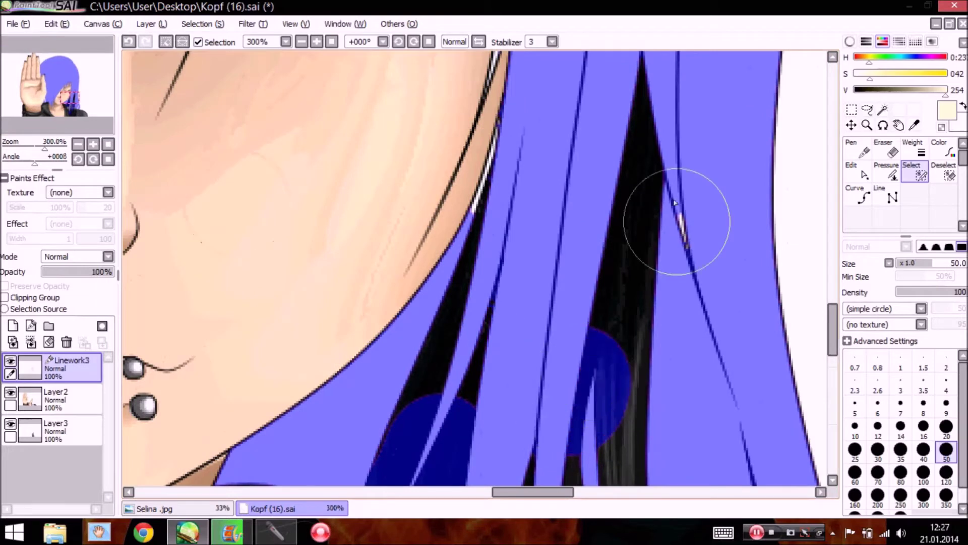
{"action": "left_click_drag", "start_coordinate": [675, 203], "coordinate": [679, 275]}
{"action": "mouse_move", "coordinate": [506, 198]}
{"action": "left_mouse_down"}
{"action": "mouse_move", "coordinate": [523, 133]}
{"action": "mouse_move", "coordinate": [497, 227]}
{"action": "left_mouse_up"}
{"action": "left_click_drag", "start_coordinate": [71, 97], "coordinate": [71, 91]}
{"action": "left_click_drag", "start_coordinate": [490, 248], "coordinate": [459, 337]}
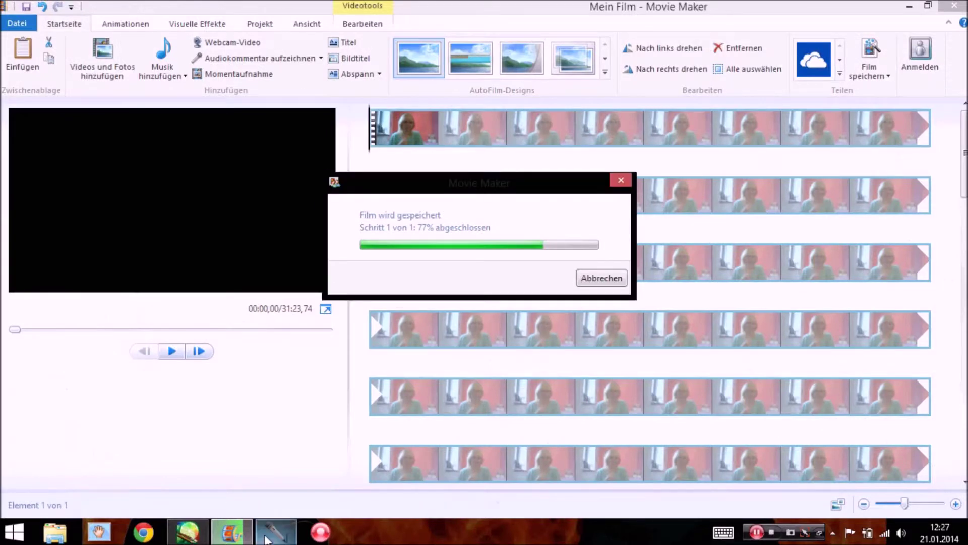
{"action": "left_click", "coordinate": [267, 533]}
{"action": "left_click", "coordinate": [193, 533]}
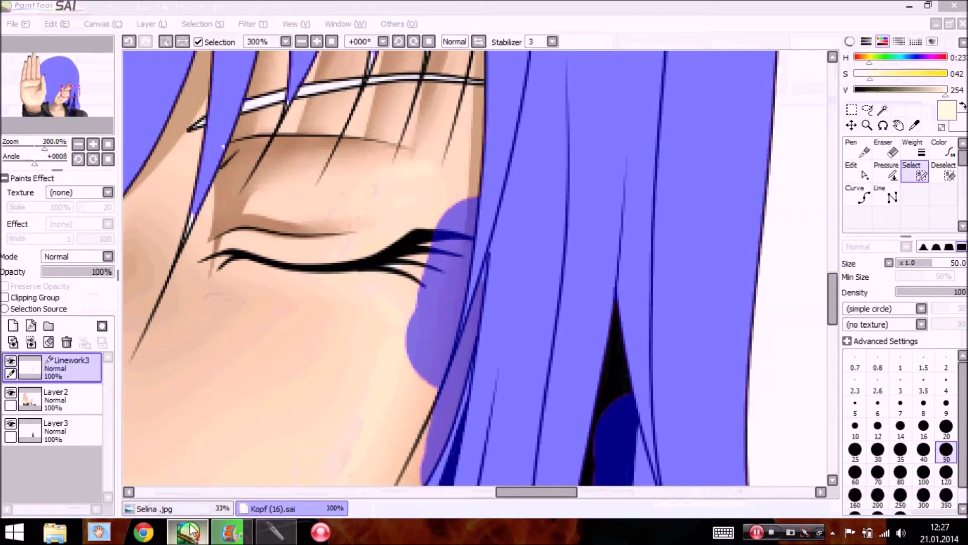
{"action": "right_click", "coordinate": [190, 524]}
Add the fringe tips over the eyebrow and the missed hair edges at the crown and thumb to the selection
{"action": "left_click_drag", "start_coordinate": [82, 97], "coordinate": [69, 87]}
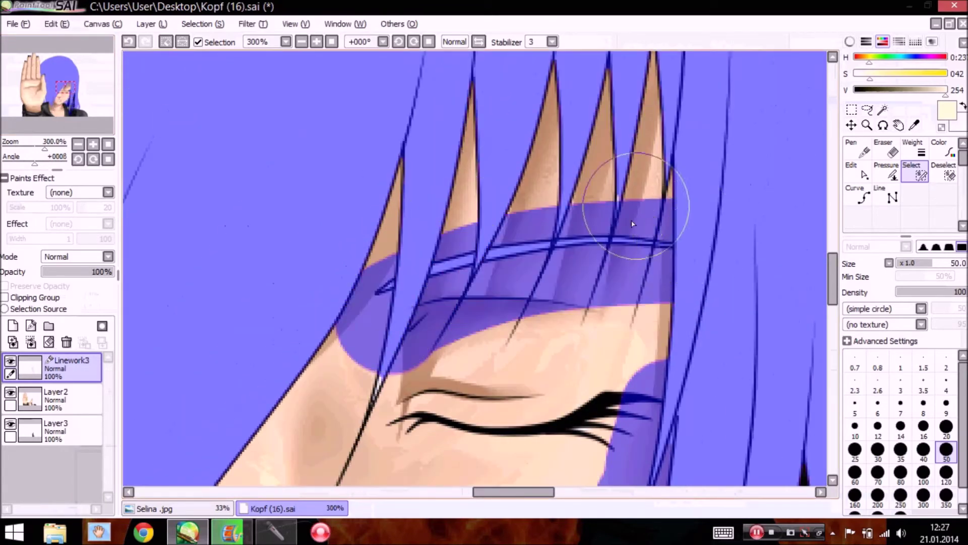
{"action": "mouse_move", "coordinate": [633, 223]}
{"action": "left_mouse_down"}
{"action": "mouse_move", "coordinate": [572, 238]}
{"action": "mouse_move", "coordinate": [356, 367]}
{"action": "mouse_move", "coordinate": [303, 411]}
{"action": "mouse_move", "coordinate": [322, 434]}
{"action": "left_mouse_up"}
{"action": "mouse_move", "coordinate": [75, 118]}
{"action": "left_mouse_down"}
{"action": "mouse_move", "coordinate": [79, 86]}
{"action": "mouse_move", "coordinate": [27, 62]}
{"action": "left_mouse_up"}
{"action": "left_click_drag", "start_coordinate": [482, 180], "coordinate": [466, 187]}
{"action": "mouse_move", "coordinate": [64, 96]}
{"action": "left_mouse_down"}
{"action": "mouse_move", "coordinate": [60, 118]}
{"action": "mouse_move", "coordinate": [59, 109]}
{"action": "mouse_move", "coordinate": [92, 152]}
{"action": "left_mouse_up"}
{"action": "left_click", "coordinate": [288, 170]}
Add the fine strand tips hanging over the collar and neck beside the hand to the selection
{"action": "left_click", "coordinate": [78, 145]}
{"action": "left_click", "coordinate": [78, 144]}
{"action": "left_click", "coordinate": [78, 144]}
{"action": "left_click", "coordinate": [79, 145]}
{"action": "left_click", "coordinate": [79, 146]}
{"action": "left_click", "coordinate": [92, 144]}
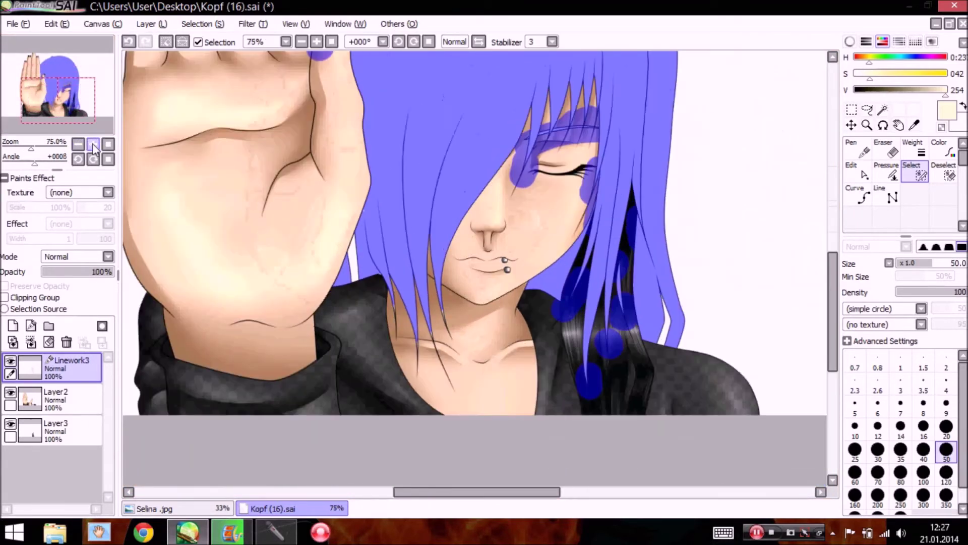
{"action": "left_click", "coordinate": [93, 145]}
{"action": "left_click", "coordinate": [92, 144]}
{"action": "left_click", "coordinate": [255, 145]}
{"action": "mouse_move", "coordinate": [290, 295]}
{"action": "left_mouse_down"}
{"action": "mouse_move", "coordinate": [311, 353]}
{"action": "mouse_move", "coordinate": [384, 412]}
{"action": "left_mouse_up"}
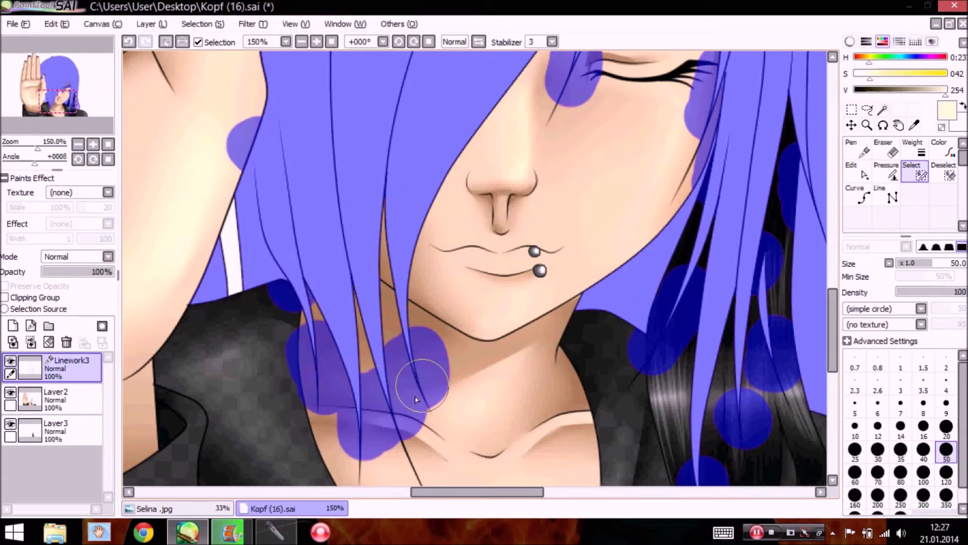
Merge Layer2 down into Layer3 and create a new layer beneath it for the blonde hair
{"action": "left_click", "coordinate": [108, 159]}
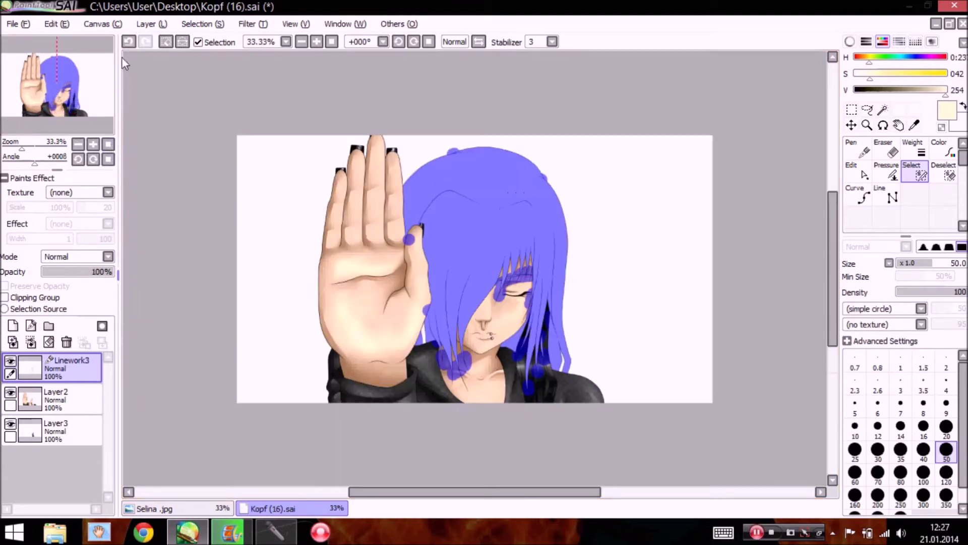
{"action": "left_click", "coordinate": [92, 145]}
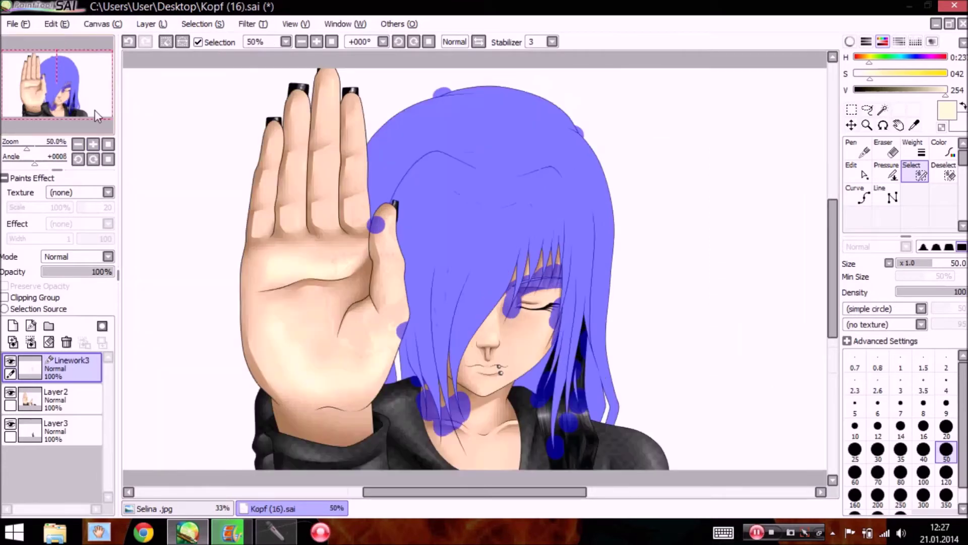
{"action": "left_click_drag", "start_coordinate": [95, 112], "coordinate": [89, 126]}
{"action": "left_click", "coordinate": [63, 426]}
{"action": "left_click", "coordinate": [59, 407]}
{"action": "left_click", "coordinate": [34, 342]}
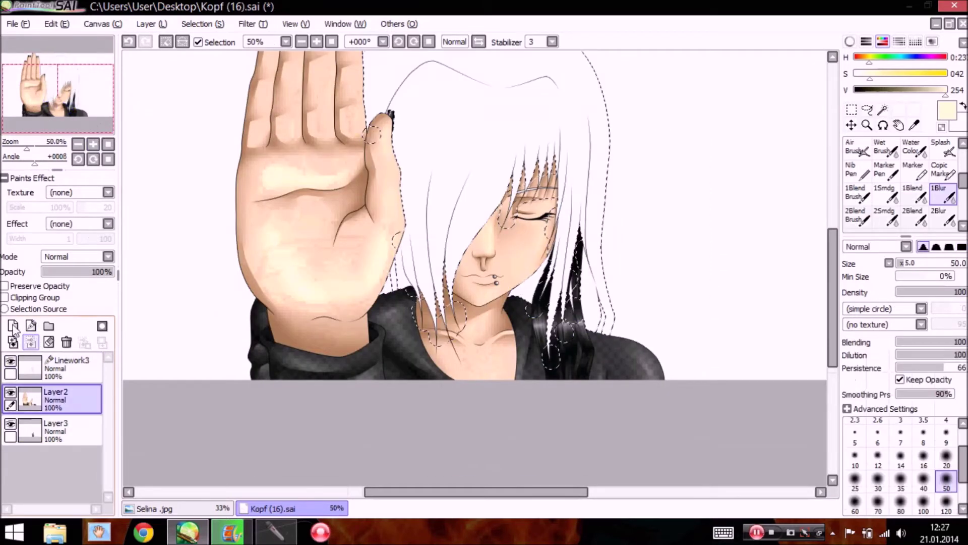
{"action": "left_click", "coordinate": [14, 327]}
{"action": "left_click_drag", "start_coordinate": [48, 393], "coordinate": [50, 450]}
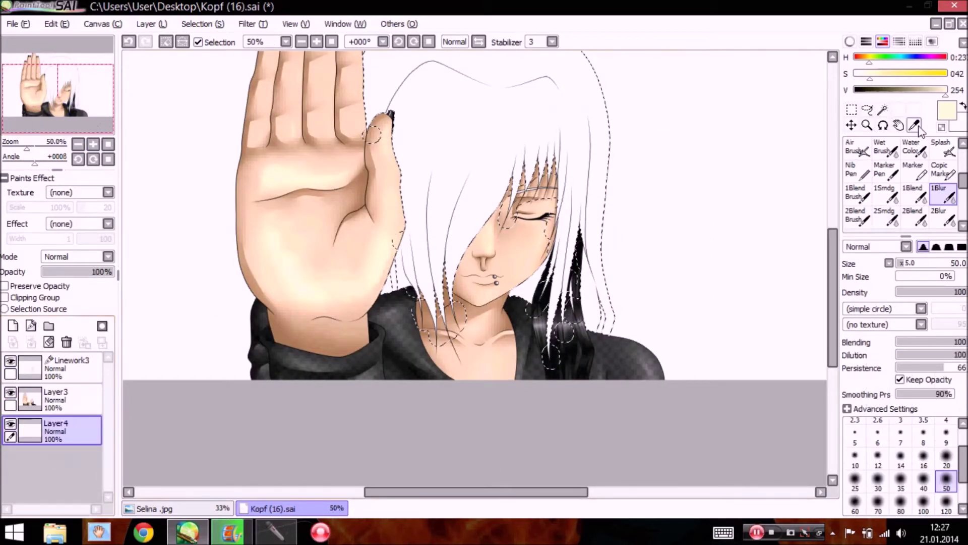
Fill the selected hair on Layer4 with the pale cream colour using the Bucket
{"action": "scroll", "coordinate": [902, 161], "scroll_direction": "up", "scroll_amount": 3}
{"action": "left_click", "coordinate": [864, 151]}
{"action": "left_click", "coordinate": [578, 282]}
{"action": "left_click", "coordinate": [93, 145]}
{"action": "left_click", "coordinate": [93, 144]}
{"action": "left_click_drag", "start_coordinate": [97, 126], "coordinate": [100, 126]}
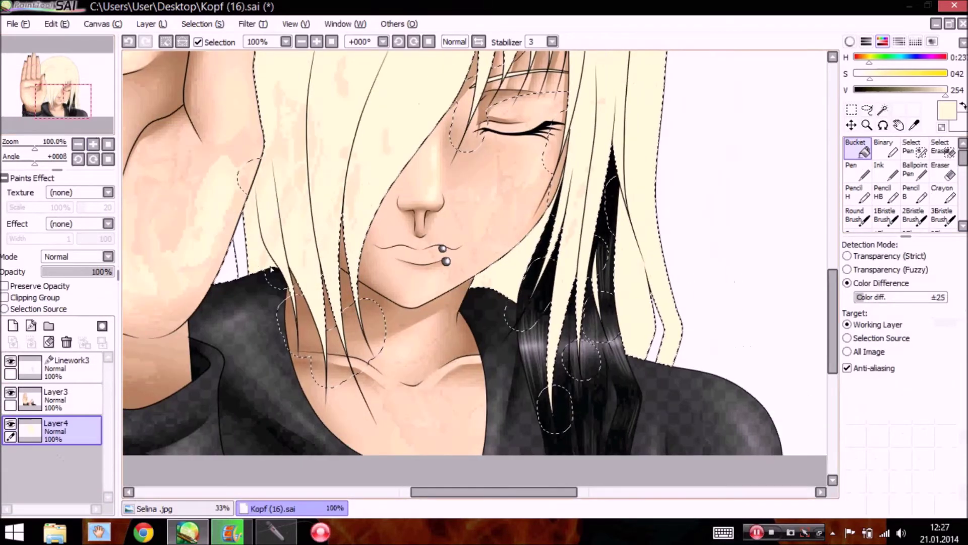
{"action": "left_click_drag", "start_coordinate": [40, 81], "coordinate": [83, 65]}
Create a bottom layer and fill it with dark grey, saturation 0 and brightness 64, as the background
{"action": "left_click", "coordinate": [12, 326]}
{"action": "left_click_drag", "start_coordinate": [39, 433], "coordinate": [46, 460]}
{"action": "left_click_drag", "start_coordinate": [883, 76], "coordinate": [816, 71]}
{"action": "left_click_drag", "start_coordinate": [902, 89], "coordinate": [877, 90]}
{"action": "left_click", "coordinate": [372, 243]}
Select the background around the figure from Linework3, clear the cream overspill on Layer4 and deselect
{"action": "left_click", "coordinate": [60, 371]}
{"action": "left_click", "coordinate": [883, 109]}
{"action": "left_click", "coordinate": [694, 130]}
{"action": "left_click_drag", "start_coordinate": [104, 89], "coordinate": [106, 124]}
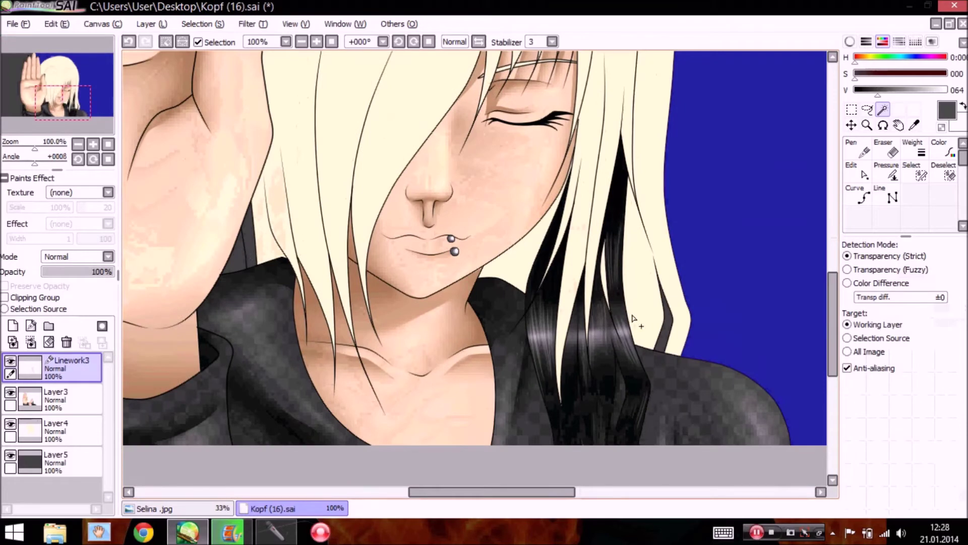
{"action": "left_click", "coordinate": [56, 429]}
{"action": "left_click_drag", "start_coordinate": [52, 90], "coordinate": [36, 90]}
{"action": "left_click", "coordinate": [165, 42]}
Select the unfilled hair gap between the hand and the collar and paint it pale cream on Layer4 with the Pen
{"action": "left_click", "coordinate": [93, 144]}
{"action": "left_click", "coordinate": [93, 143]}
{"action": "left_click", "coordinate": [93, 144]}
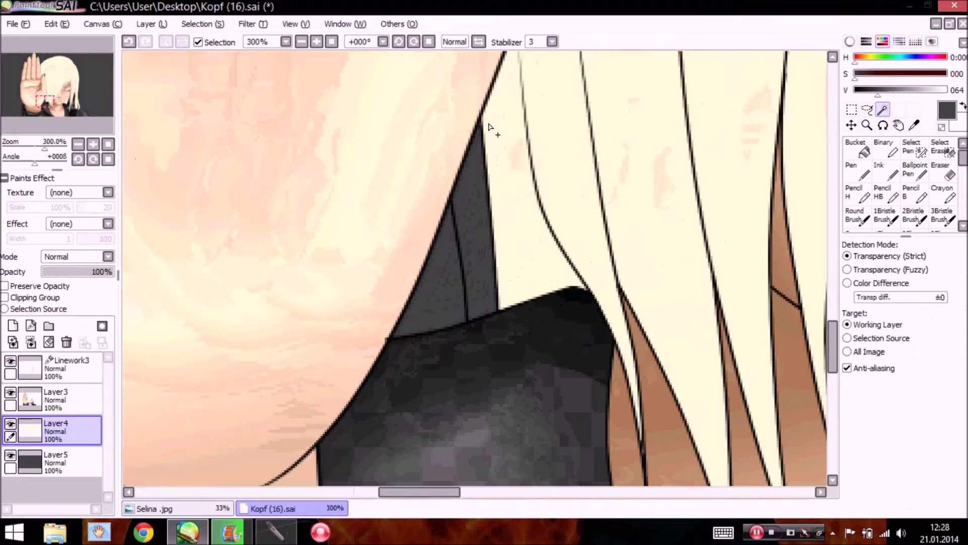
{"action": "left_click", "coordinate": [65, 371]}
{"action": "left_click", "coordinate": [439, 303]}
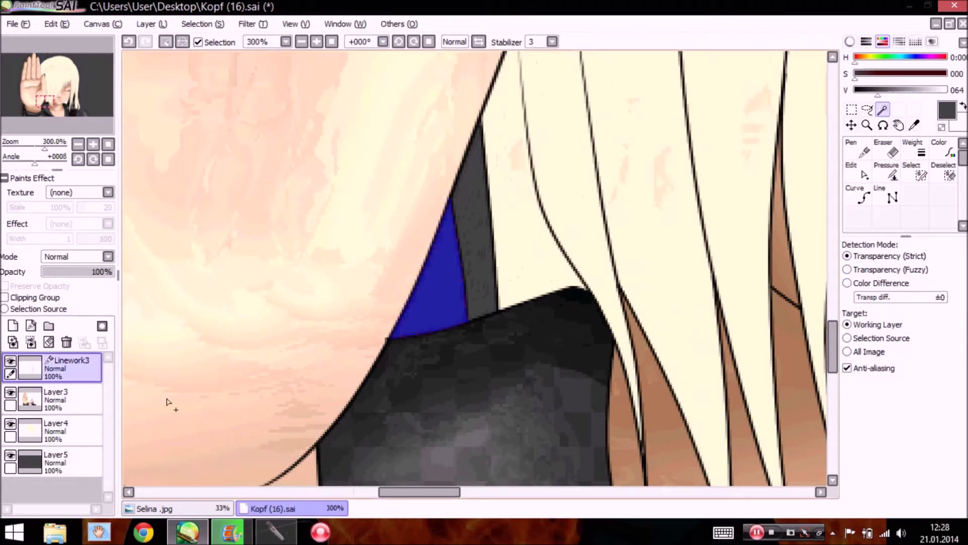
{"action": "left_click", "coordinate": [44, 428]}
{"action": "left_click", "coordinate": [913, 125]}
{"action": "left_click", "coordinate": [528, 227]}
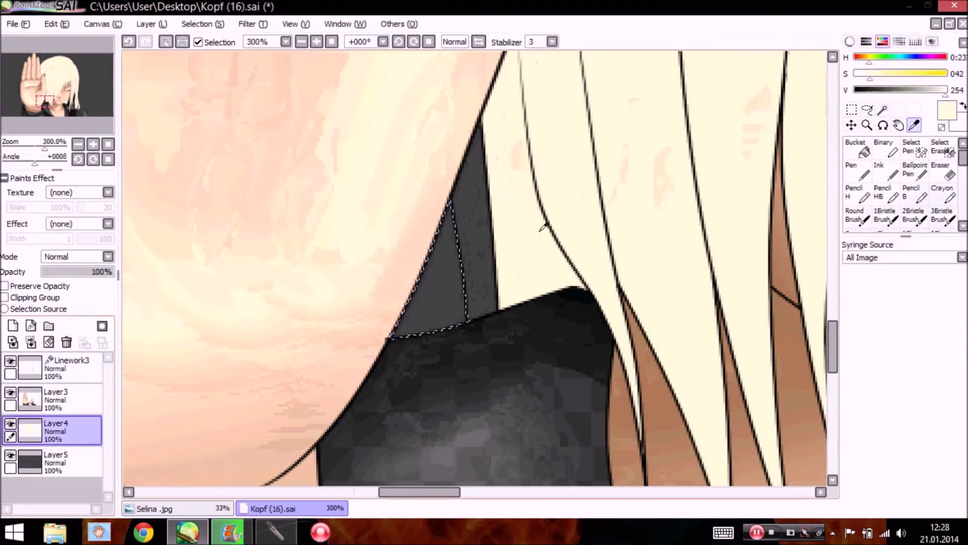
{"action": "left_click", "coordinate": [864, 173]}
{"action": "mouse_move", "coordinate": [400, 233]}
{"action": "left_mouse_down"}
{"action": "mouse_move", "coordinate": [461, 223]}
{"action": "mouse_move", "coordinate": [443, 217]}
{"action": "left_mouse_up"}
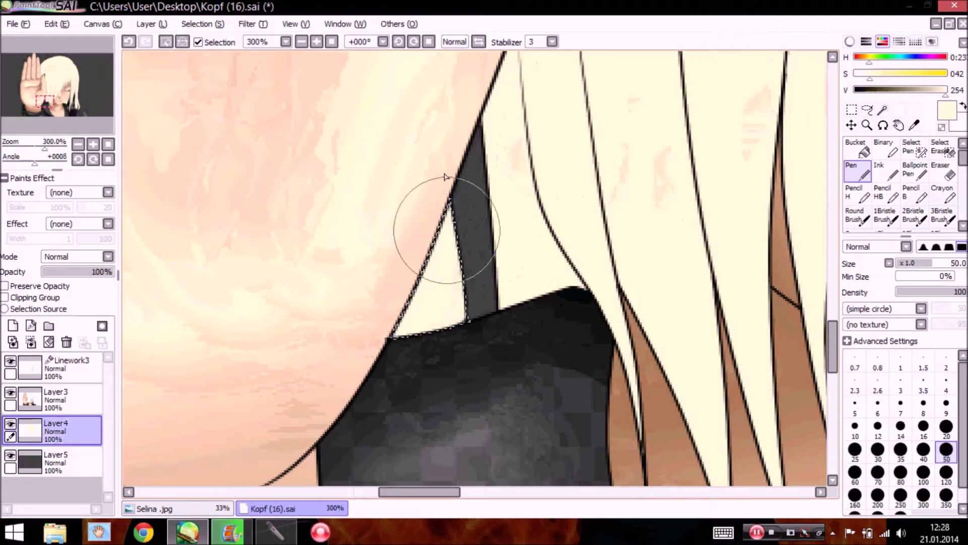
{"action": "left_click", "coordinate": [107, 144]}
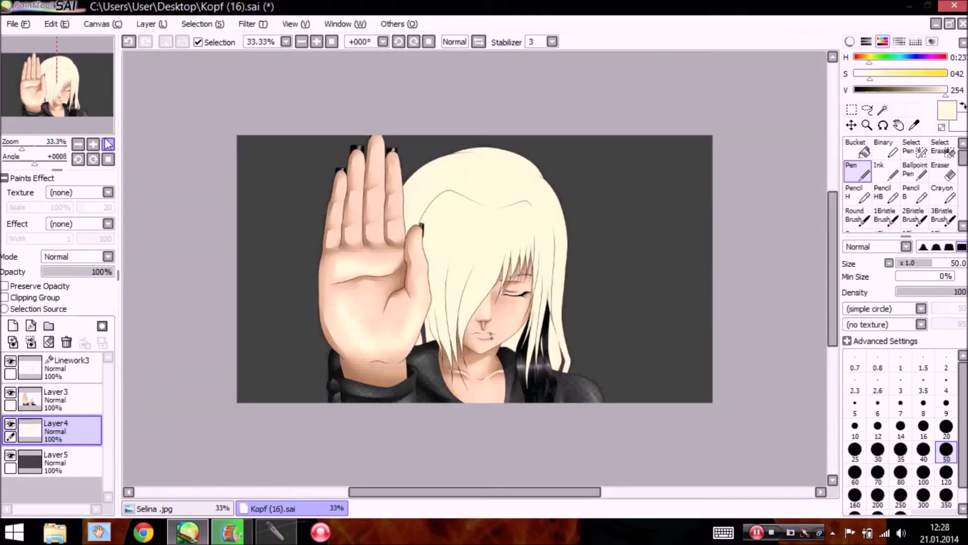
Create a new layer above Layer4 and clip it to the blonde hair
{"action": "left_click", "coordinate": [93, 144]}
{"action": "left_click_drag", "start_coordinate": [102, 107], "coordinate": [71, 117]}
{"action": "left_click", "coordinate": [94, 145]}
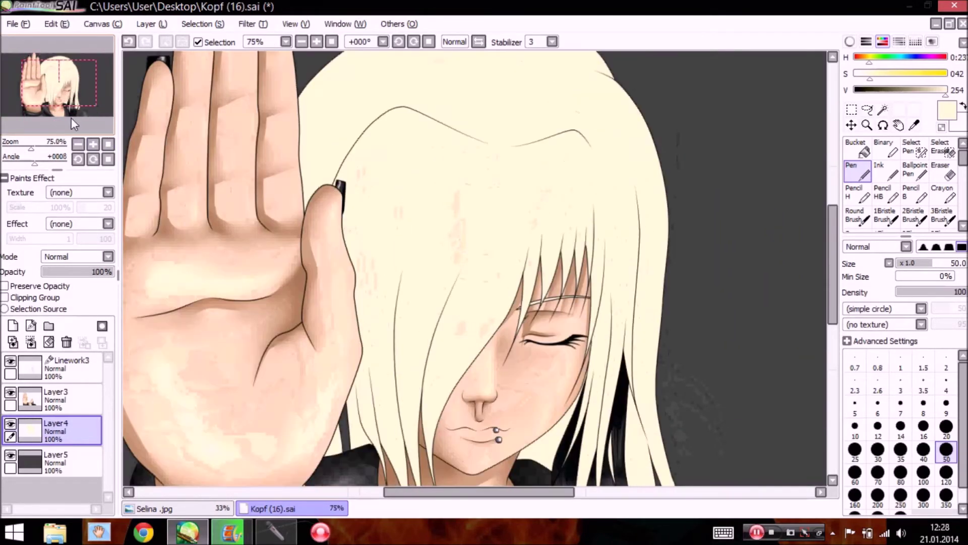
{"action": "left_click", "coordinate": [12, 326]}
{"action": "left_click", "coordinate": [30, 297]}
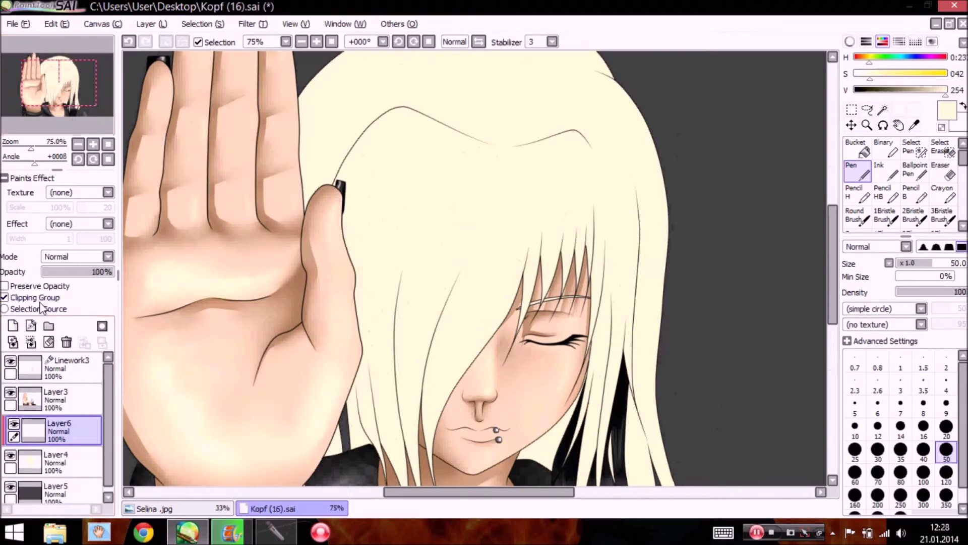
Sample the light tan hair shade from the Selina.jpg palette and return to Kopf (16).sai
{"action": "left_click", "coordinate": [197, 508]}
{"action": "key", "text": "alt"}
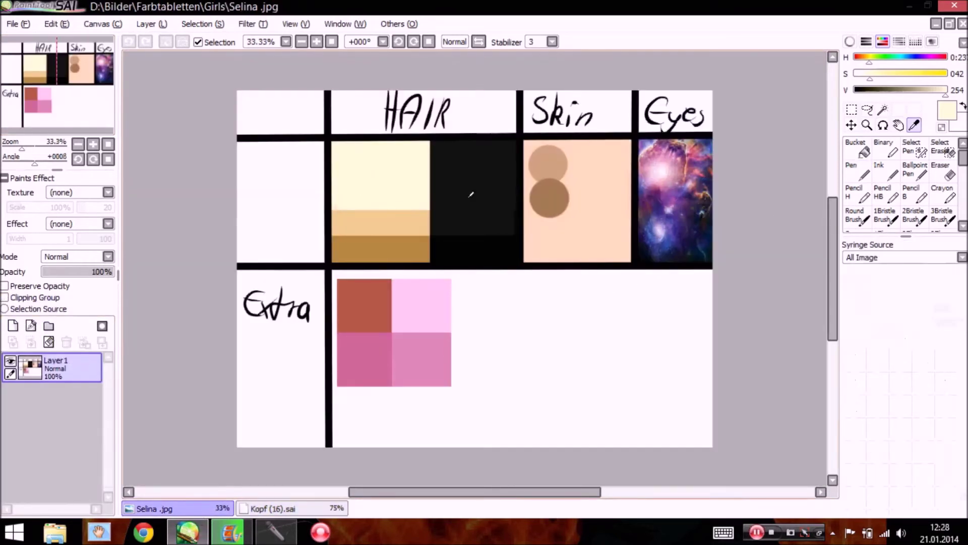
{"action": "left_click", "coordinate": [420, 215]}
{"action": "left_click", "coordinate": [289, 507]}
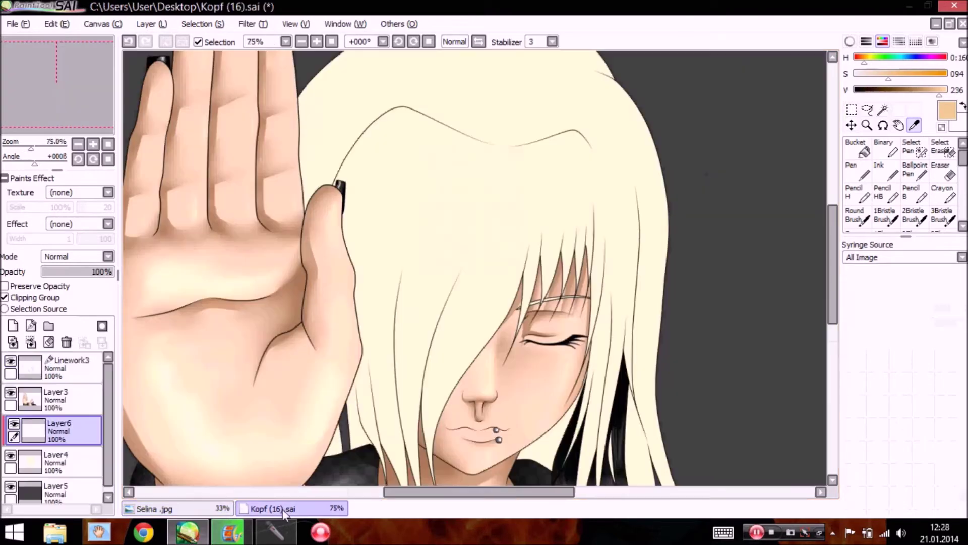
Draw fine tan strand lines on the hair beside the hand on Layer6 with the Marker at size 1
{"action": "scroll", "coordinate": [903, 186], "scroll_direction": "down", "scroll_amount": 3}
{"action": "left_click", "coordinate": [913, 171]}
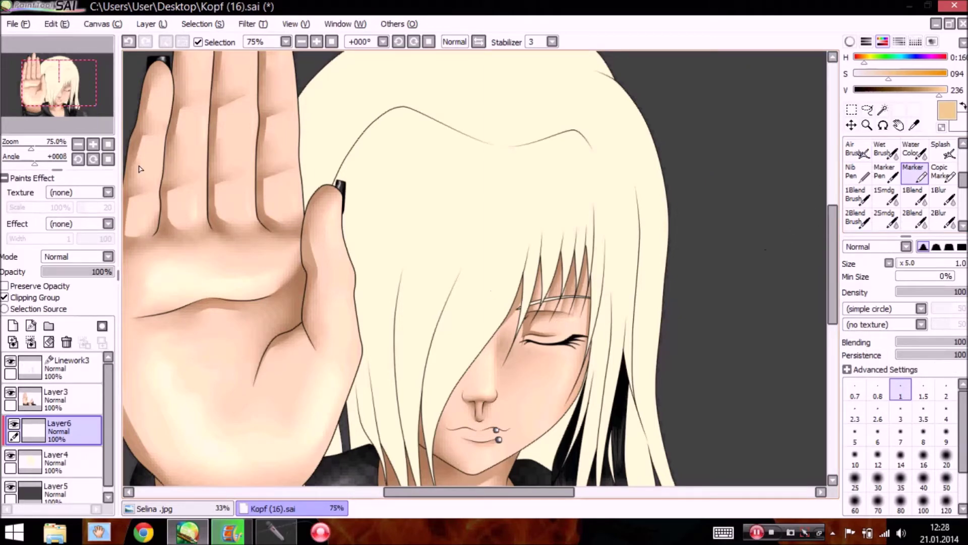
{"action": "left_click", "coordinate": [94, 143]}
{"action": "left_click", "coordinate": [94, 143]}
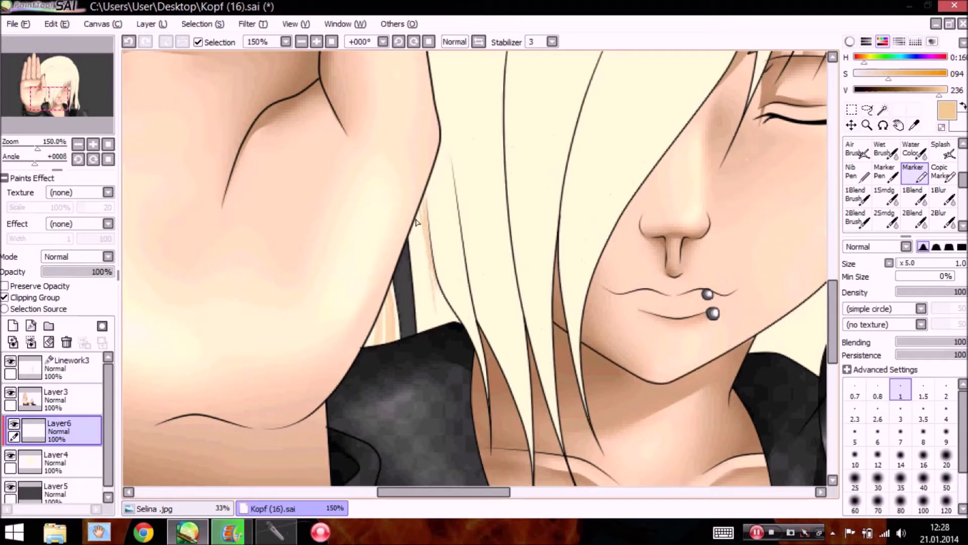
{"action": "left_click_drag", "start_coordinate": [410, 229], "coordinate": [428, 324]}
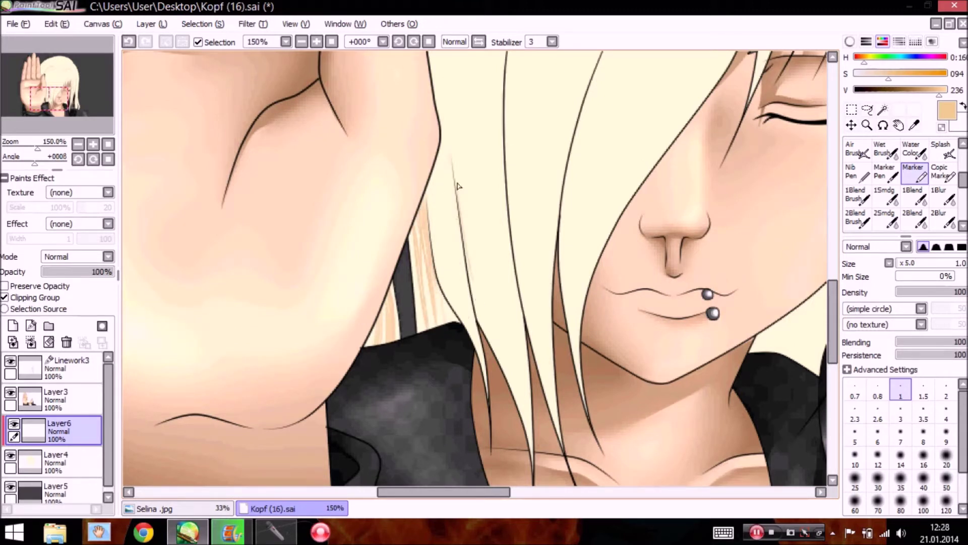
{"action": "left_click_drag", "start_coordinate": [448, 197], "coordinate": [462, 282]}
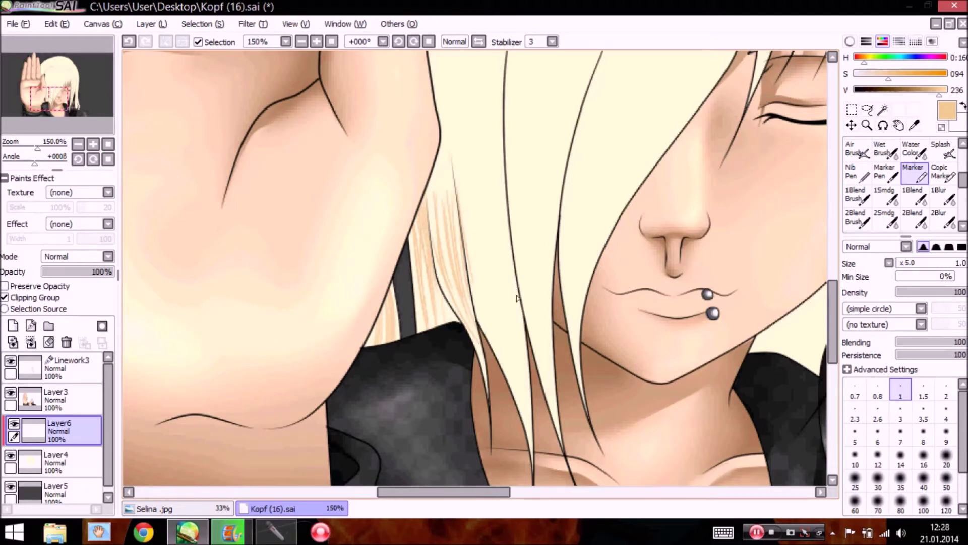
{"action": "left_click_drag", "start_coordinate": [497, 223], "coordinate": [518, 355]}
{"action": "mouse_move", "coordinate": [494, 252]}
{"action": "left_mouse_down"}
{"action": "mouse_move", "coordinate": [511, 363]}
{"action": "mouse_move", "coordinate": [504, 368]}
{"action": "left_mouse_up"}
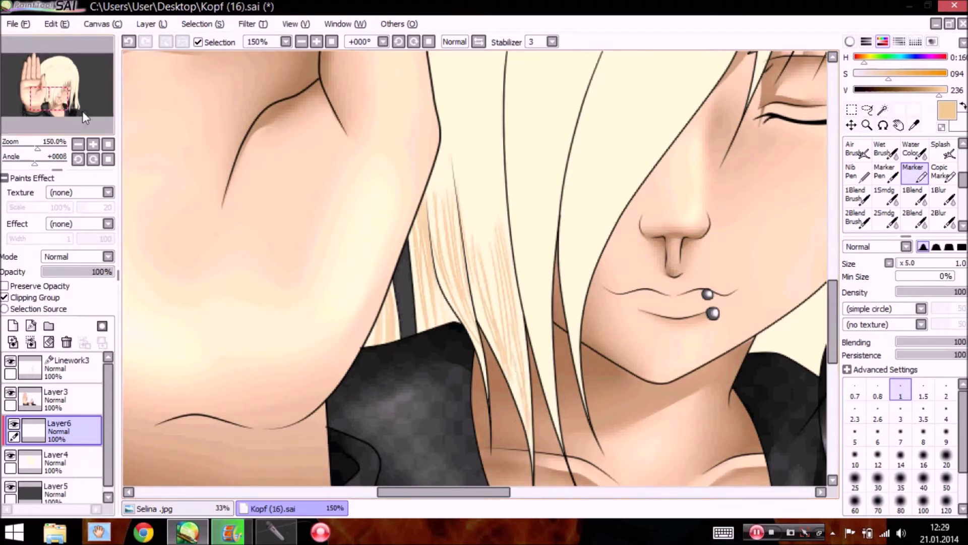
Draw fine tan strand lines along the long fringe section that covers the face
{"action": "left_click", "coordinate": [80, 147]}
{"action": "left_click", "coordinate": [79, 147]}
{"action": "left_click_drag", "start_coordinate": [81, 129], "coordinate": [97, 121]}
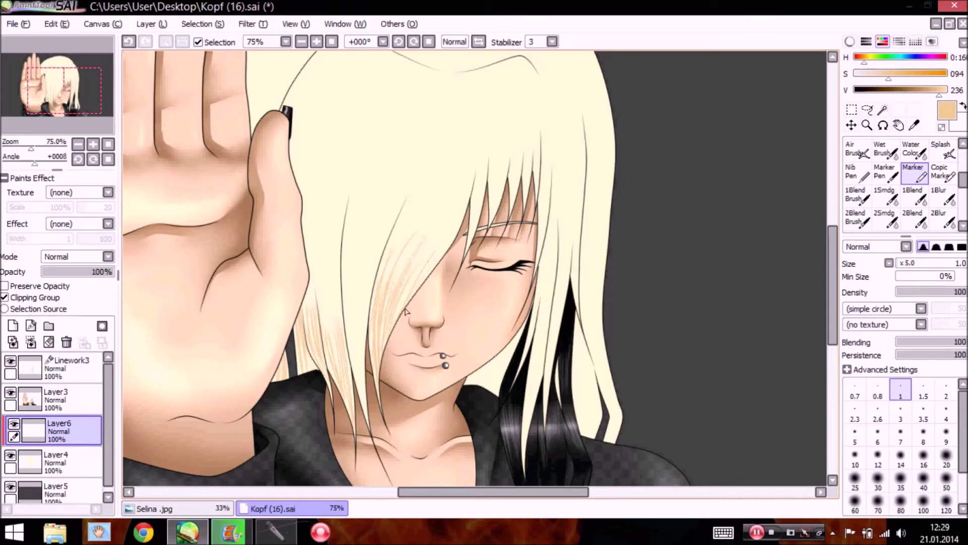
Continue the tan strand lines over the section between the fringe and the hand, and on the blonde hair behind the neck
{"action": "left_click", "coordinate": [107, 144]}
{"action": "left_click", "coordinate": [94, 145]}
{"action": "left_click", "coordinate": [93, 145]}
{"action": "left_click", "coordinate": [93, 144]}
{"action": "left_click", "coordinate": [93, 145]}
{"action": "left_click_drag", "start_coordinate": [104, 125], "coordinate": [92, 122]}
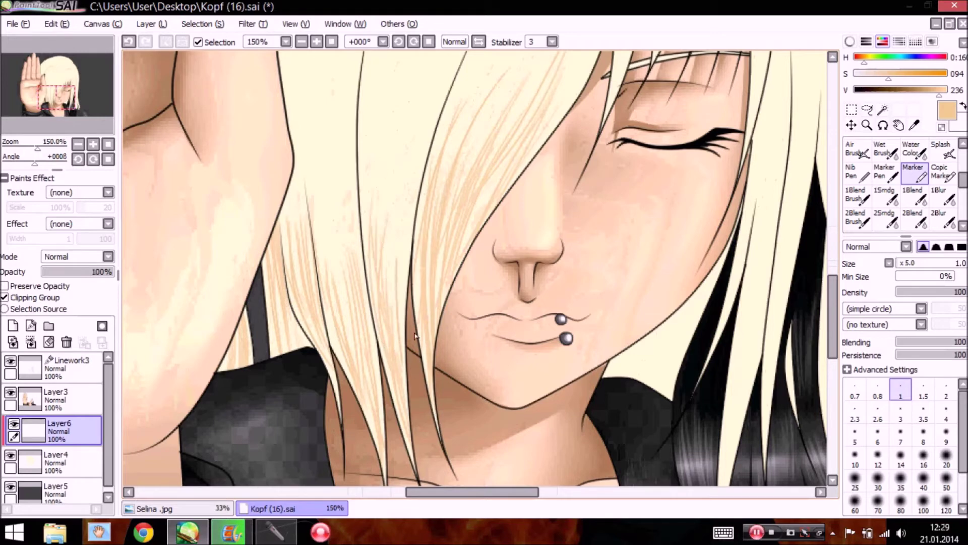
{"action": "left_click", "coordinate": [78, 144]}
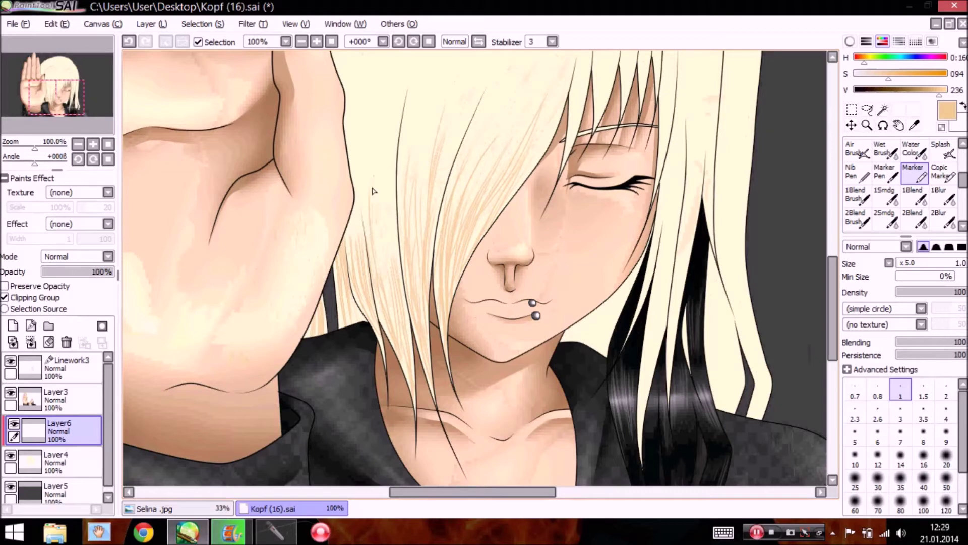
{"action": "left_click_drag", "start_coordinate": [83, 101], "coordinate": [91, 103]}
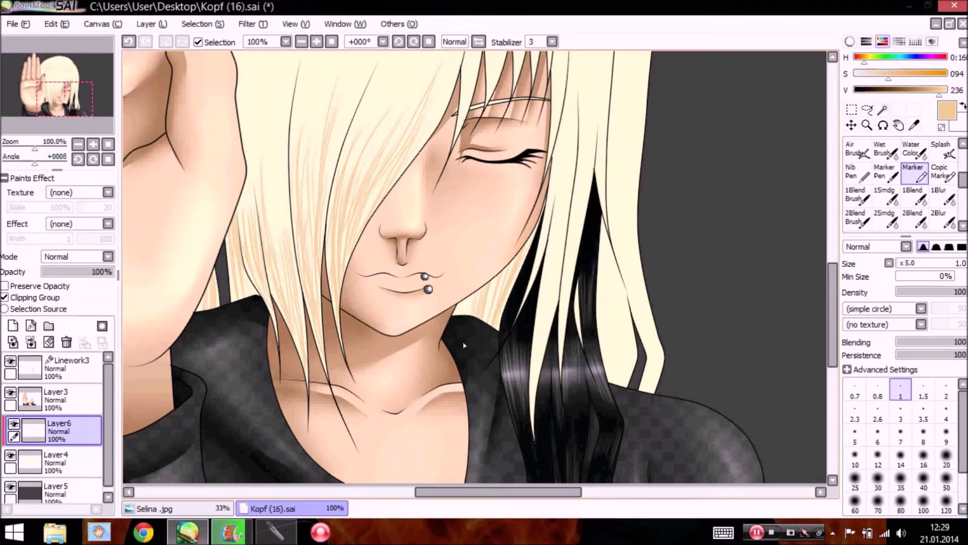
Draw fine tan strands on Layer6 hanging from the fringe's curved upper contour, from the thumb across to above the closed eye
{"action": "left_click_drag", "start_coordinate": [63, 84], "coordinate": [66, 59]}
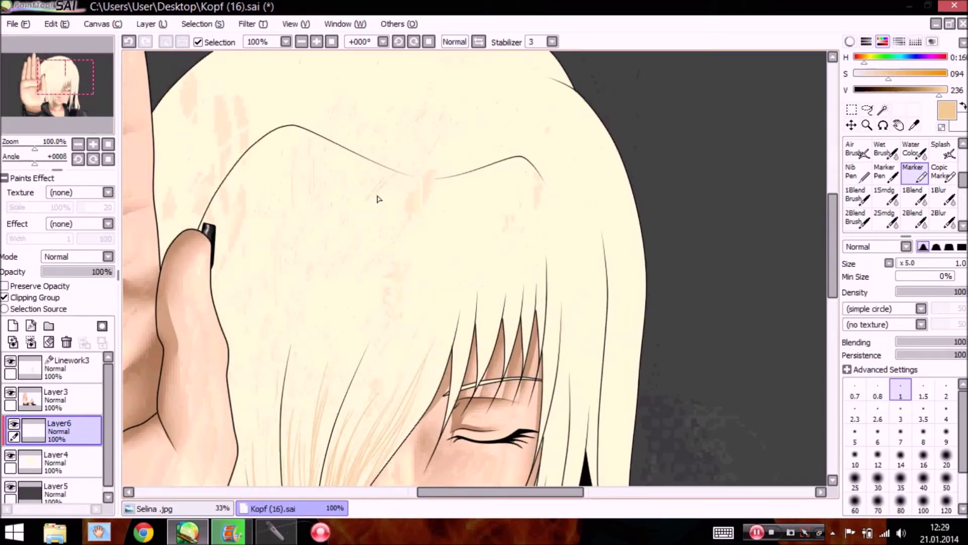
{"action": "mouse_move", "coordinate": [368, 191]}
{"action": "left_mouse_down"}
{"action": "mouse_move", "coordinate": [339, 203]}
{"action": "mouse_move", "coordinate": [353, 174]}
{"action": "mouse_move", "coordinate": [367, 169]}
{"action": "mouse_move", "coordinate": [331, 220]}
{"action": "mouse_move", "coordinate": [370, 163]}
{"action": "mouse_move", "coordinate": [349, 190]}
{"action": "mouse_move", "coordinate": [339, 185]}
{"action": "mouse_move", "coordinate": [365, 158]}
{"action": "mouse_move", "coordinate": [330, 227]}
{"action": "left_mouse_up"}
{"action": "mouse_move", "coordinate": [366, 158]}
{"action": "left_mouse_down"}
{"action": "mouse_move", "coordinate": [324, 194]}
{"action": "mouse_move", "coordinate": [305, 268]}
{"action": "mouse_move", "coordinate": [329, 174]}
{"action": "mouse_move", "coordinate": [293, 213]}
{"action": "left_mouse_up"}
{"action": "mouse_move", "coordinate": [333, 155]}
{"action": "left_mouse_down"}
{"action": "mouse_move", "coordinate": [292, 200]}
{"action": "mouse_move", "coordinate": [299, 180]}
{"action": "mouse_move", "coordinate": [289, 204]}
{"action": "mouse_move", "coordinate": [281, 191]}
{"action": "left_mouse_up"}
{"action": "left_click_drag", "start_coordinate": [293, 159], "coordinate": [261, 212]}
{"action": "left_click_drag", "start_coordinate": [297, 146], "coordinate": [218, 244]}
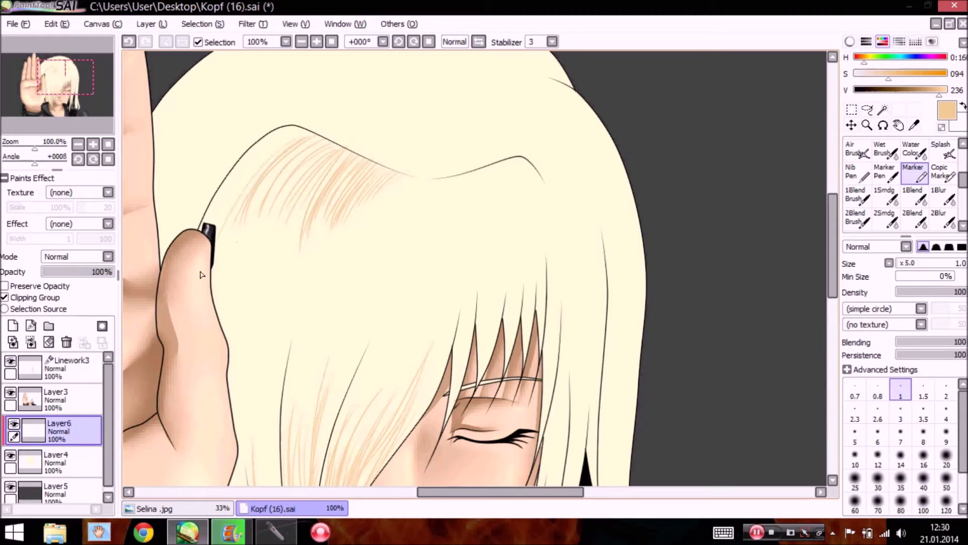
{"action": "mouse_move", "coordinate": [301, 138]}
{"action": "left_mouse_down"}
{"action": "mouse_move", "coordinate": [239, 179]}
{"action": "mouse_move", "coordinate": [297, 129]}
{"action": "mouse_move", "coordinate": [238, 200]}
{"action": "mouse_move", "coordinate": [278, 134]}
{"action": "mouse_move", "coordinate": [233, 210]}
{"action": "left_mouse_up"}
{"action": "left_click_drag", "start_coordinate": [241, 174], "coordinate": [219, 226]}
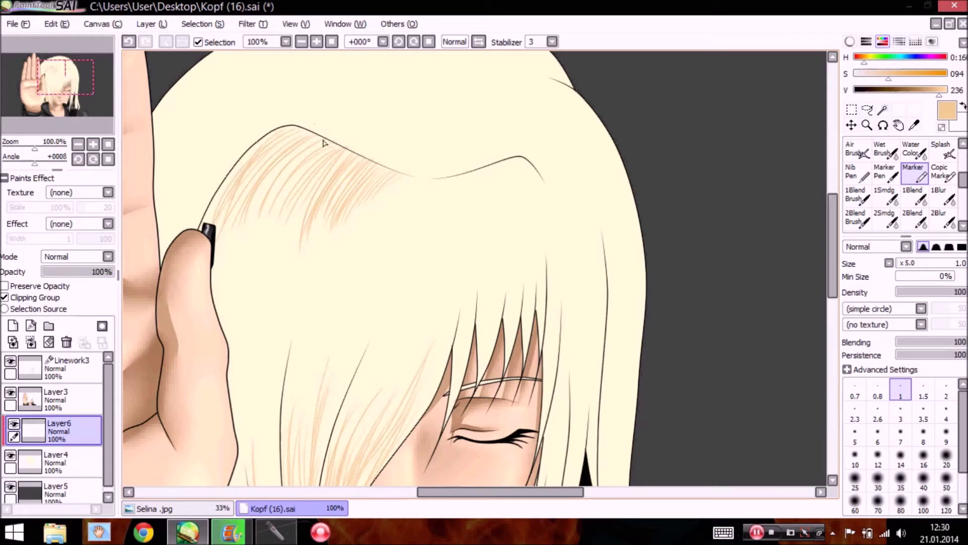
{"action": "left_click_drag", "start_coordinate": [30, 161], "coordinate": [13, 169]}
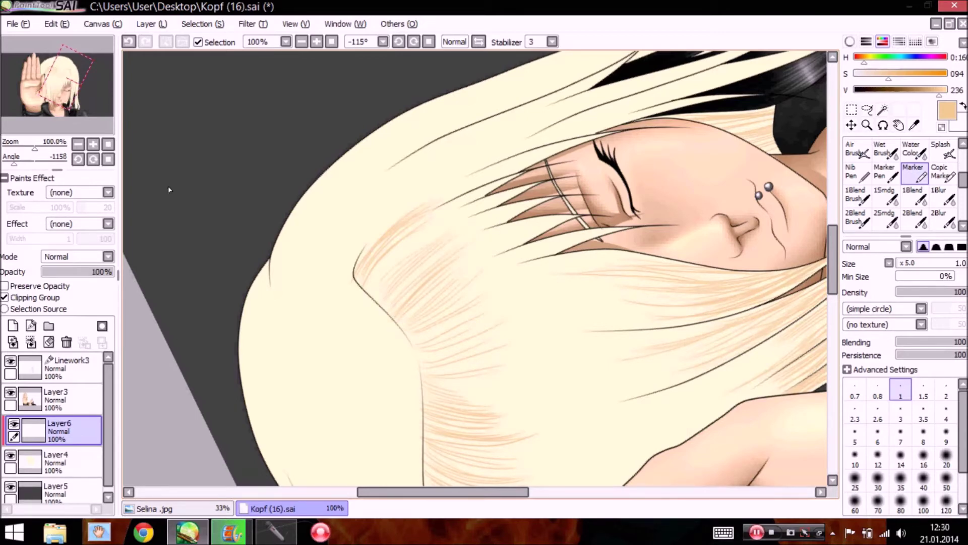
Draw tan strands across the middle of the long fringe, above the section that covers the face
{"action": "left_click", "coordinate": [108, 158]}
{"action": "left_click", "coordinate": [107, 144]}
{"action": "left_click", "coordinate": [93, 143]}
{"action": "left_click", "coordinate": [92, 144]}
{"action": "left_click_drag", "start_coordinate": [99, 122], "coordinate": [109, 127]}
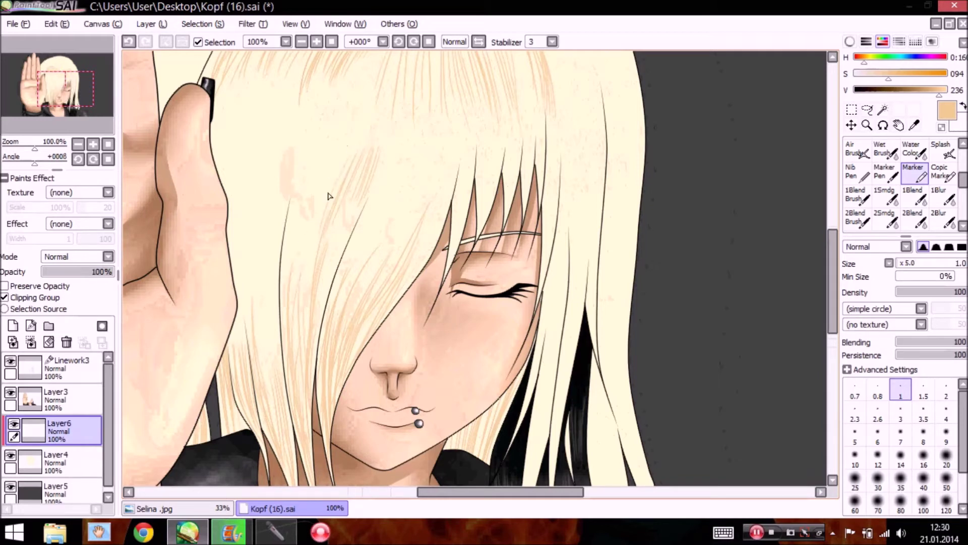
{"action": "left_click_drag", "start_coordinate": [324, 200], "coordinate": [338, 154]}
{"action": "left_click_drag", "start_coordinate": [311, 215], "coordinate": [329, 134]}
{"action": "left_click_drag", "start_coordinate": [305, 197], "coordinate": [318, 144]}
{"action": "left_click_drag", "start_coordinate": [298, 213], "coordinate": [320, 129]}
{"action": "left_click_drag", "start_coordinate": [294, 286], "coordinate": [311, 151]}
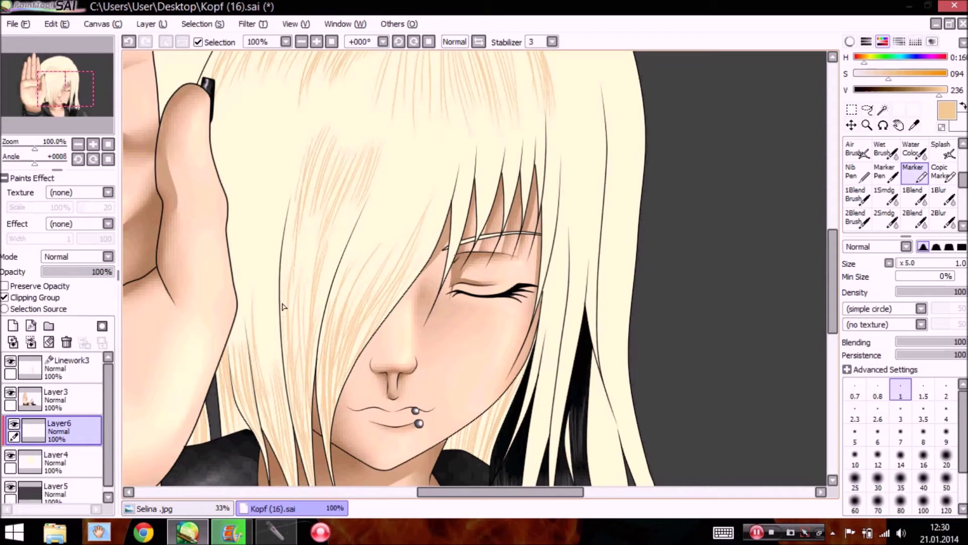
Continue the band of tan strands across the mid-height hair from the long fringe to the thumb
{"action": "left_click_drag", "start_coordinate": [282, 199], "coordinate": [292, 154]}
{"action": "left_click_drag", "start_coordinate": [276, 194], "coordinate": [285, 156]}
{"action": "left_click_drag", "start_coordinate": [269, 242], "coordinate": [281, 145]}
{"action": "left_click_drag", "start_coordinate": [265, 211], "coordinate": [272, 150]}
{"action": "left_click_drag", "start_coordinate": [258, 253], "coordinate": [274, 152]}
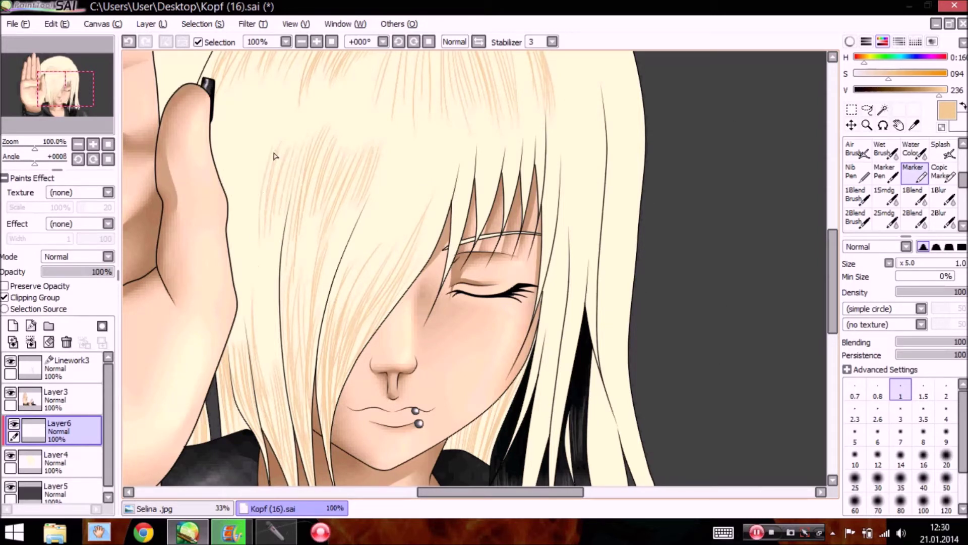
{"action": "left_click_drag", "start_coordinate": [249, 230], "coordinate": [257, 161]}
{"action": "left_click_drag", "start_coordinate": [244, 249], "coordinate": [254, 146]}
{"action": "left_click_drag", "start_coordinate": [239, 266], "coordinate": [251, 148]}
{"action": "left_click_drag", "start_coordinate": [236, 201], "coordinate": [238, 153]}
{"action": "left_click_drag", "start_coordinate": [235, 266], "coordinate": [233, 195]}
{"action": "left_click_drag", "start_coordinate": [227, 236], "coordinate": [231, 176]}
{"action": "left_click_drag", "start_coordinate": [224, 232], "coordinate": [223, 207]}
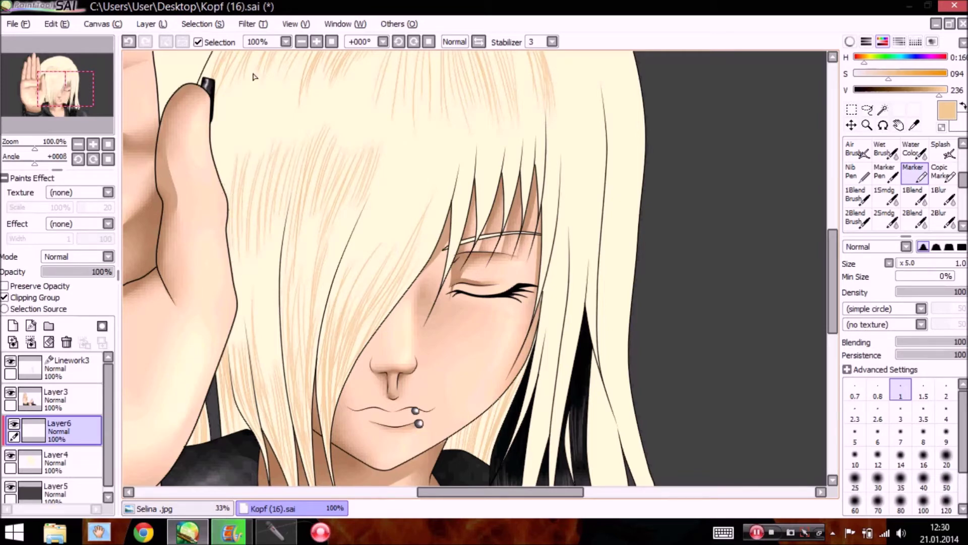
Extend the mid-height band of tan strands towards the short pointed fringe tips above the closed eye
{"action": "scroll", "coordinate": [267, 71], "scroll_direction": "up", "scroll_amount": 3}
{"action": "left_click_drag", "start_coordinate": [435, 276], "coordinate": [443, 218]}
{"action": "left_click_drag", "start_coordinate": [430, 259], "coordinate": [437, 208]}
{"action": "left_click_drag", "start_coordinate": [420, 257], "coordinate": [429, 205]}
{"action": "left_click_drag", "start_coordinate": [413, 249], "coordinate": [417, 217]}
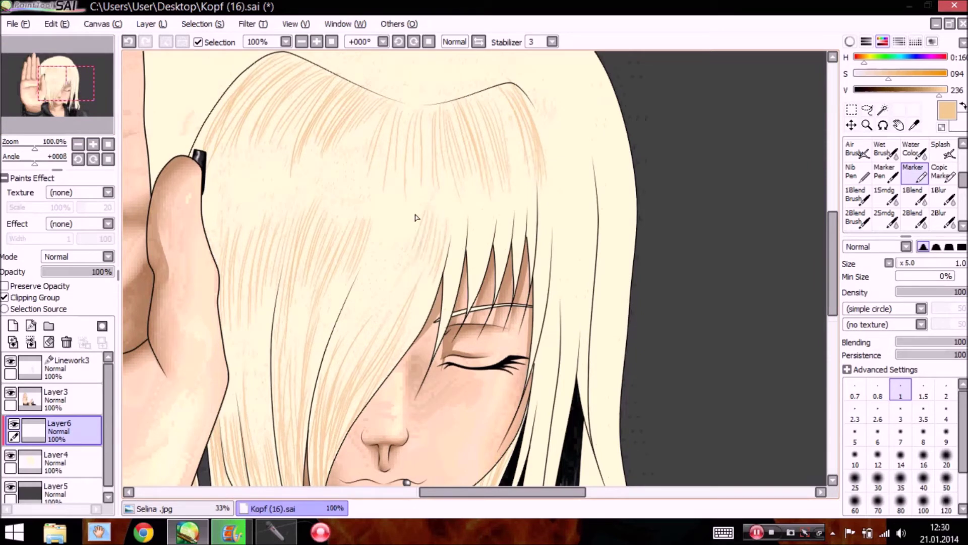
{"action": "left_click_drag", "start_coordinate": [401, 270], "coordinate": [420, 209]}
{"action": "left_click_drag", "start_coordinate": [387, 254], "coordinate": [413, 196]}
{"action": "left_click_drag", "start_coordinate": [374, 279], "coordinate": [403, 205]}
{"action": "left_click_drag", "start_coordinate": [352, 285], "coordinate": [382, 217]}
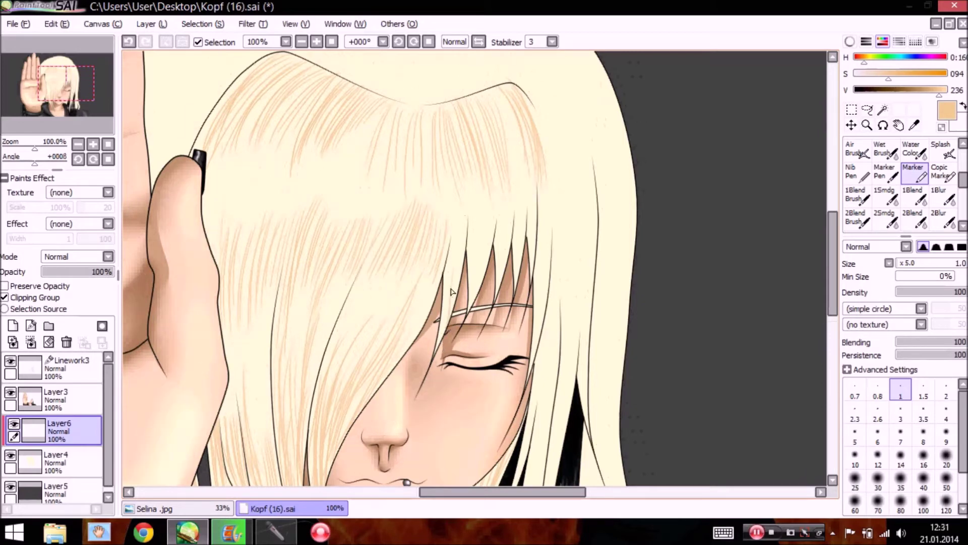
{"action": "left_click_drag", "start_coordinate": [34, 163], "coordinate": [15, 174]}
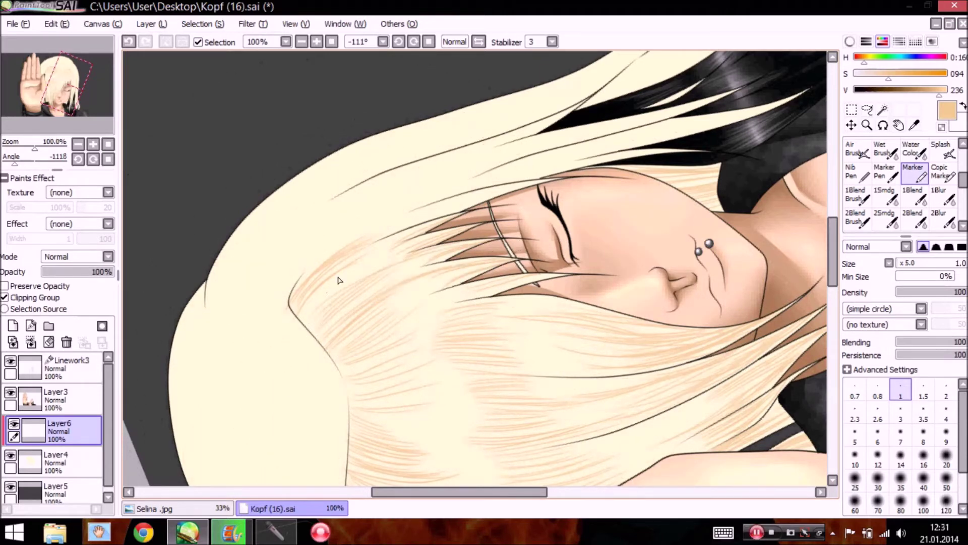
Draw tan strands along the outer edge of the crown at the top of the head
{"action": "left_click", "coordinate": [108, 145]}
{"action": "left_click", "coordinate": [92, 144]}
{"action": "left_click", "coordinate": [93, 144]}
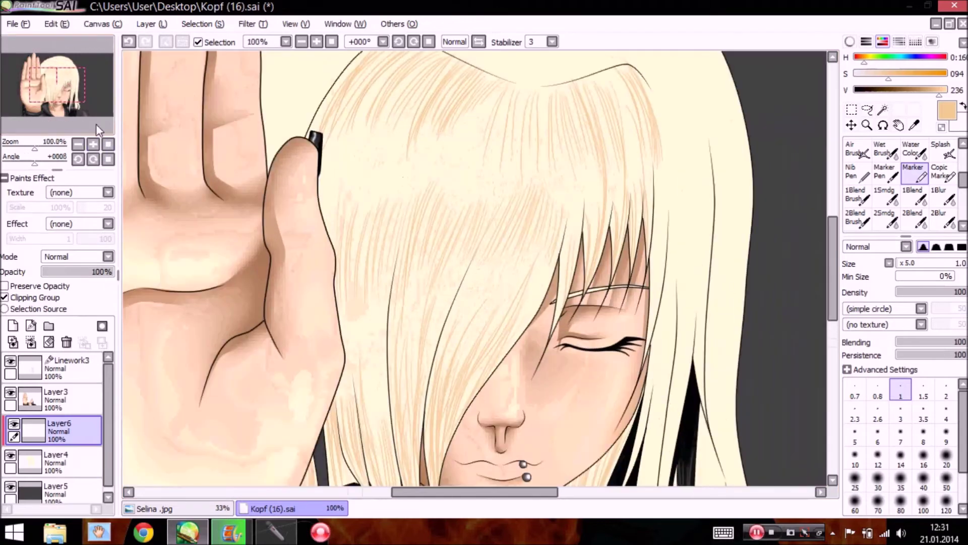
{"action": "left_click_drag", "start_coordinate": [57, 84], "coordinate": [60, 68]}
{"action": "mouse_move", "coordinate": [370, 141]}
{"action": "left_mouse_down"}
{"action": "mouse_move", "coordinate": [489, 139]}
{"action": "mouse_move", "coordinate": [415, 124]}
{"action": "left_mouse_up"}
{"action": "left_click_drag", "start_coordinate": [504, 132], "coordinate": [437, 122]}
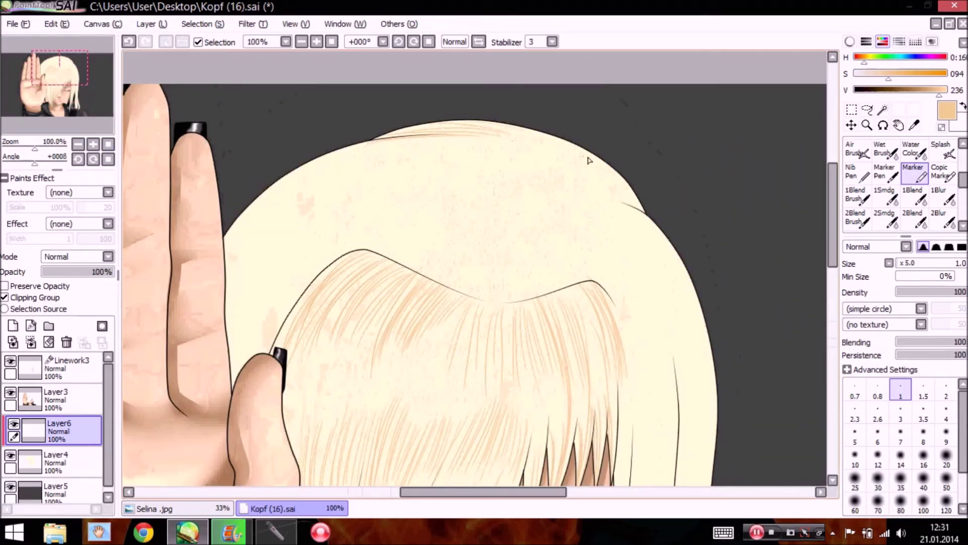
{"action": "mouse_move", "coordinate": [627, 193]}
{"action": "left_mouse_down"}
{"action": "mouse_move", "coordinate": [585, 182]}
{"action": "mouse_move", "coordinate": [569, 167]}
{"action": "left_mouse_up"}
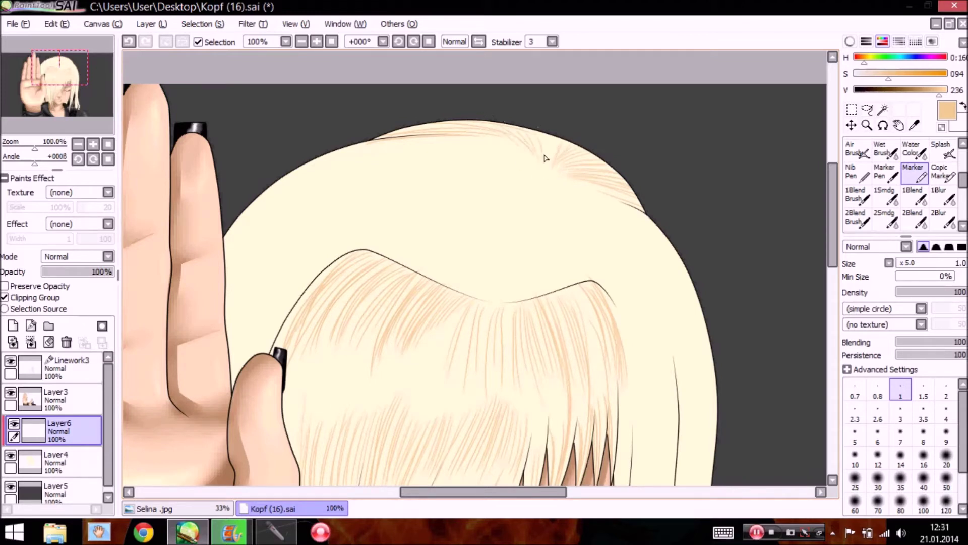
Draw tan strands radiating from the crown point down over the top of the head towards the hand side
{"action": "left_click_drag", "start_coordinate": [531, 158], "coordinate": [413, 157]}
{"action": "left_click_drag", "start_coordinate": [518, 156], "coordinate": [421, 179]}
{"action": "left_click_drag", "start_coordinate": [499, 160], "coordinate": [462, 177]}
{"action": "left_click_drag", "start_coordinate": [528, 195], "coordinate": [510, 222]}
{"action": "mouse_move", "coordinate": [533, 185]}
{"action": "left_mouse_down"}
{"action": "mouse_move", "coordinate": [502, 226]}
{"action": "mouse_move", "coordinate": [488, 228]}
{"action": "mouse_move", "coordinate": [499, 218]}
{"action": "mouse_move", "coordinate": [489, 209]}
{"action": "left_mouse_up"}
{"action": "left_click_drag", "start_coordinate": [530, 170], "coordinate": [459, 188]}
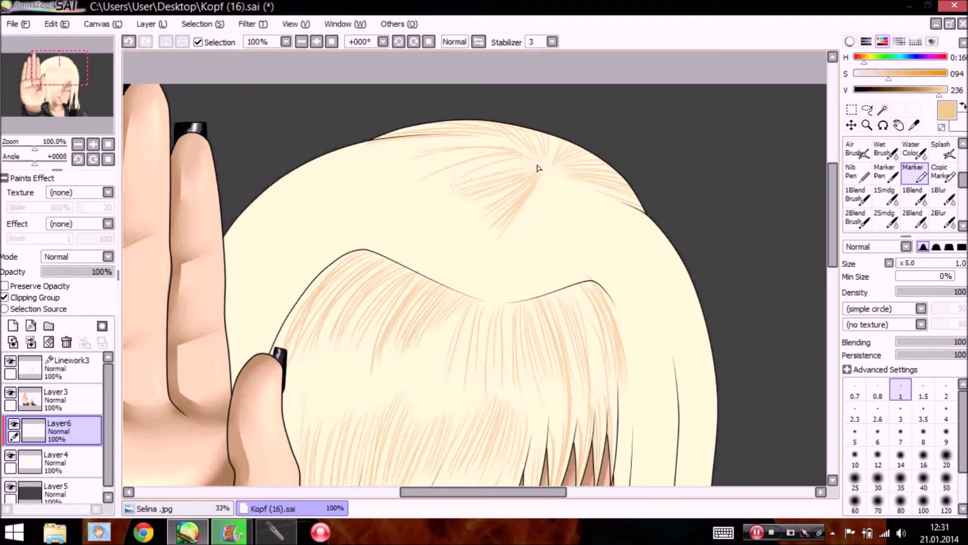
{"action": "left_click_drag", "start_coordinate": [542, 162], "coordinate": [387, 198]}
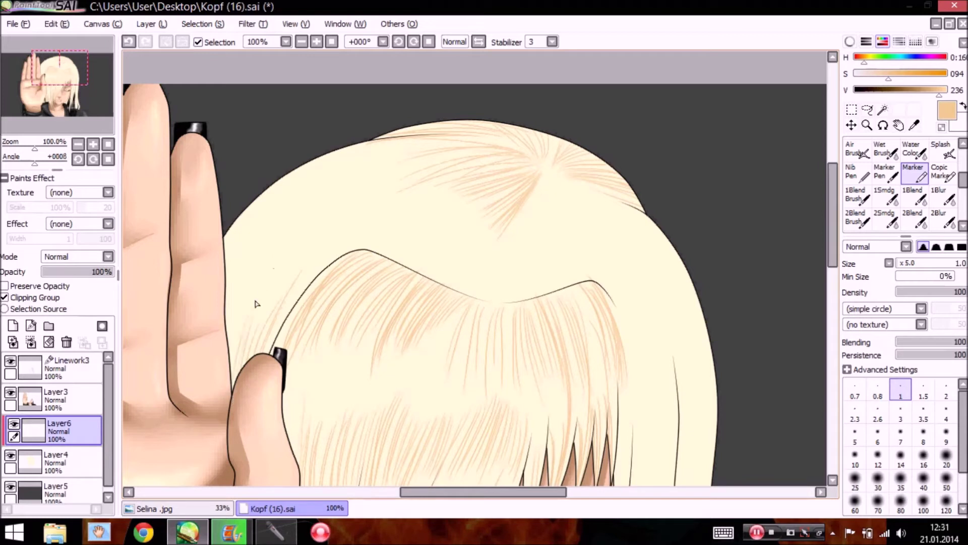
Draw tan strands over the hair beside the raised fingers, from above the fringe contour out to the head's edge
{"action": "left_click_drag", "start_coordinate": [255, 264], "coordinate": [223, 361]}
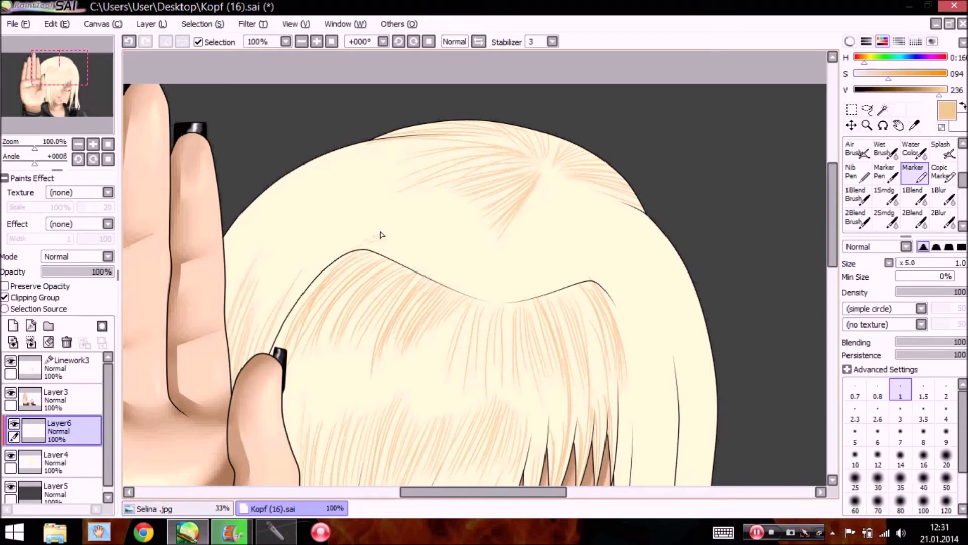
{"action": "left_click_drag", "start_coordinate": [368, 232], "coordinate": [313, 256]}
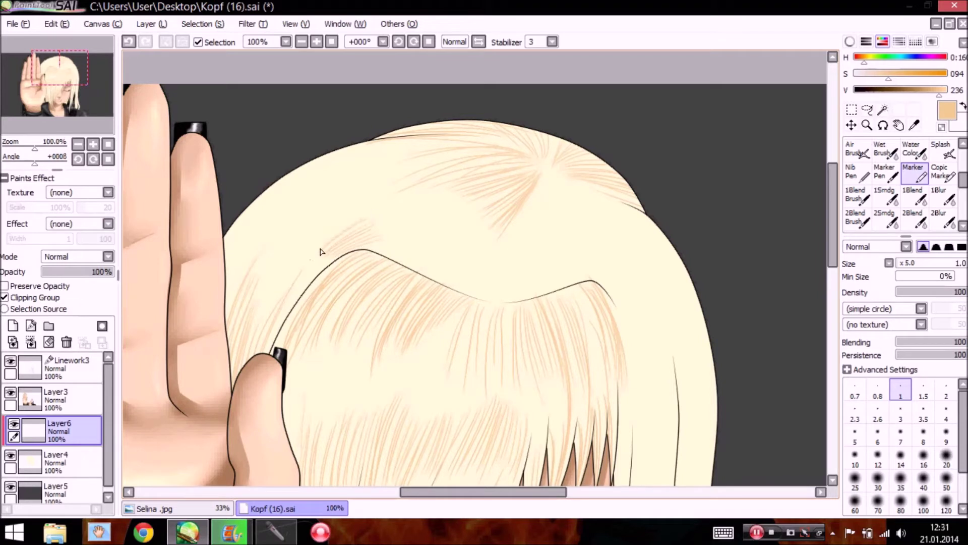
{"action": "mouse_move", "coordinate": [361, 206]}
{"action": "left_mouse_down"}
{"action": "mouse_move", "coordinate": [306, 245]}
{"action": "mouse_move", "coordinate": [259, 312]}
{"action": "left_mouse_up"}
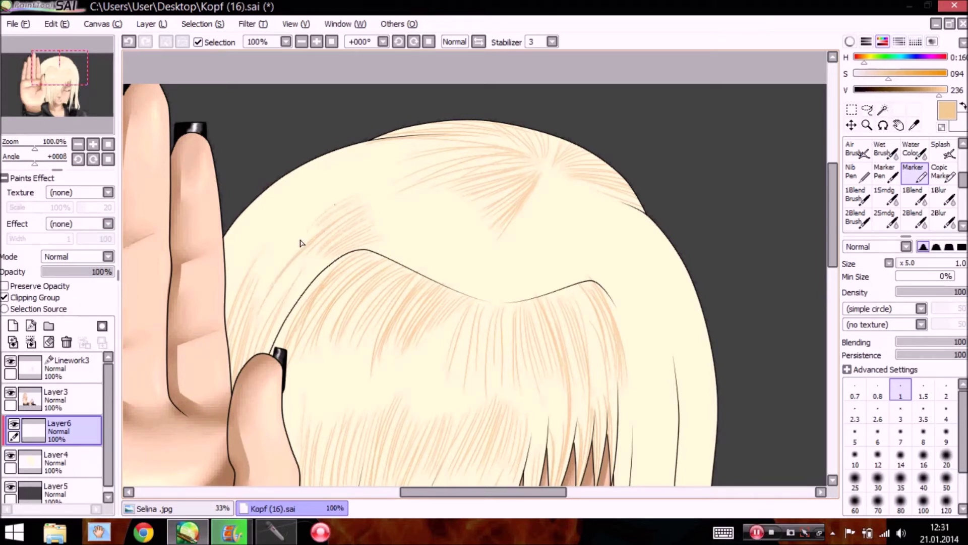
{"action": "mouse_move", "coordinate": [350, 191]}
{"action": "left_mouse_down"}
{"action": "mouse_move", "coordinate": [278, 242]}
{"action": "mouse_move", "coordinate": [227, 305]}
{"action": "left_mouse_up"}
{"action": "left_click_drag", "start_coordinate": [300, 209], "coordinate": [246, 273]}
{"action": "mouse_move", "coordinate": [356, 161]}
{"action": "left_mouse_down"}
{"action": "mouse_move", "coordinate": [260, 235]}
{"action": "mouse_move", "coordinate": [217, 287]}
{"action": "left_mouse_up"}
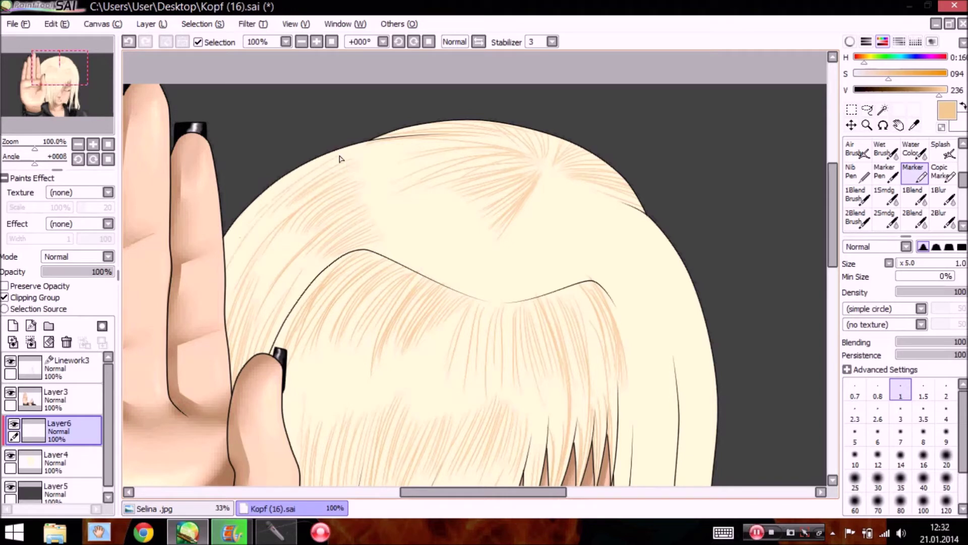
{"action": "left_click_drag", "start_coordinate": [256, 219], "coordinate": [226, 256]}
{"action": "left_click_drag", "start_coordinate": [281, 195], "coordinate": [255, 217]}
{"action": "left_click_drag", "start_coordinate": [294, 174], "coordinate": [261, 200]}
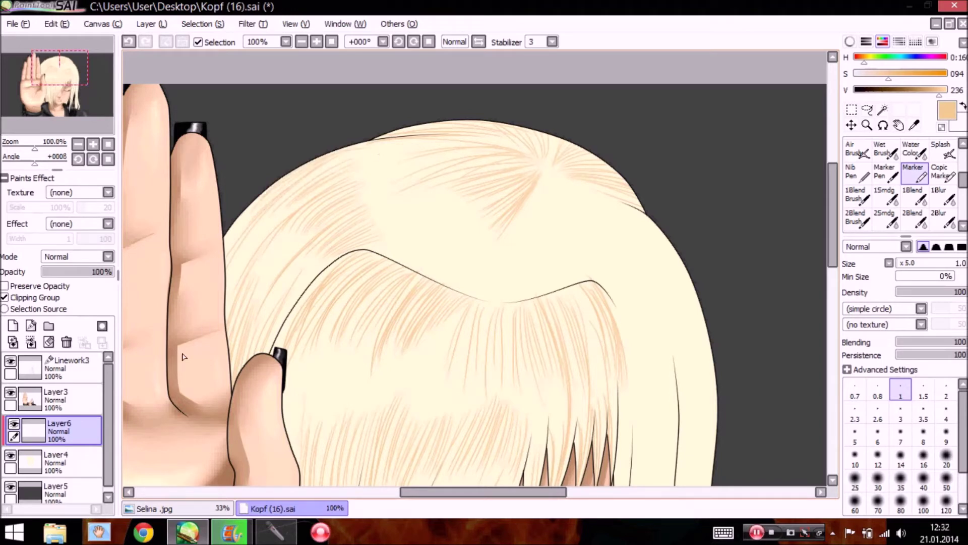
Draw tan strands on the long blonde side locks that hang over the black hair
{"action": "left_click", "coordinate": [108, 144]}
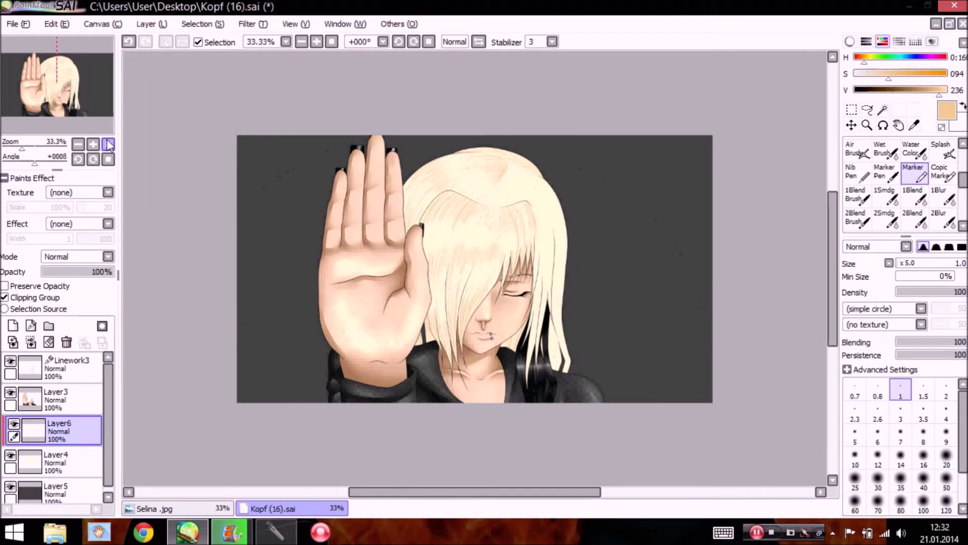
{"action": "left_click", "coordinate": [92, 144]}
{"action": "left_click", "coordinate": [92, 144]}
{"action": "left_click", "coordinate": [92, 144]}
{"action": "mouse_move", "coordinate": [92, 126]}
{"action": "left_mouse_down"}
{"action": "mouse_move", "coordinate": [107, 129]}
{"action": "mouse_move", "coordinate": [103, 140]}
{"action": "left_mouse_up"}
{"action": "left_click_drag", "start_coordinate": [35, 160], "coordinate": [4, 211]}
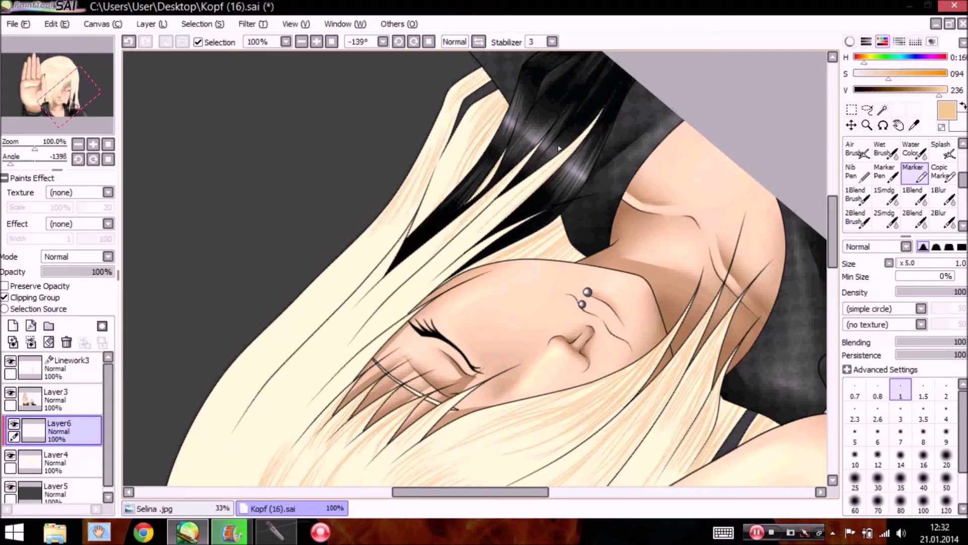
{"action": "left_click_drag", "start_coordinate": [75, 129], "coordinate": [91, 128]}
{"action": "left_click_drag", "start_coordinate": [835, 216], "coordinate": [834, 256]}
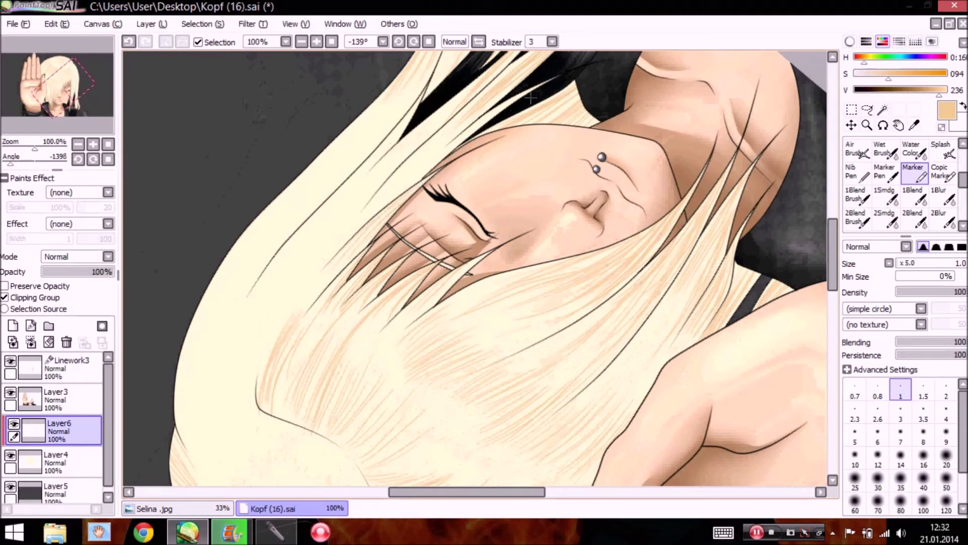
Resample the light tan hair shade from the Selina.jpg palette and return to Kopf (16).sai with the Marker
{"action": "left_click", "coordinate": [431, 173], "text": "alt"}
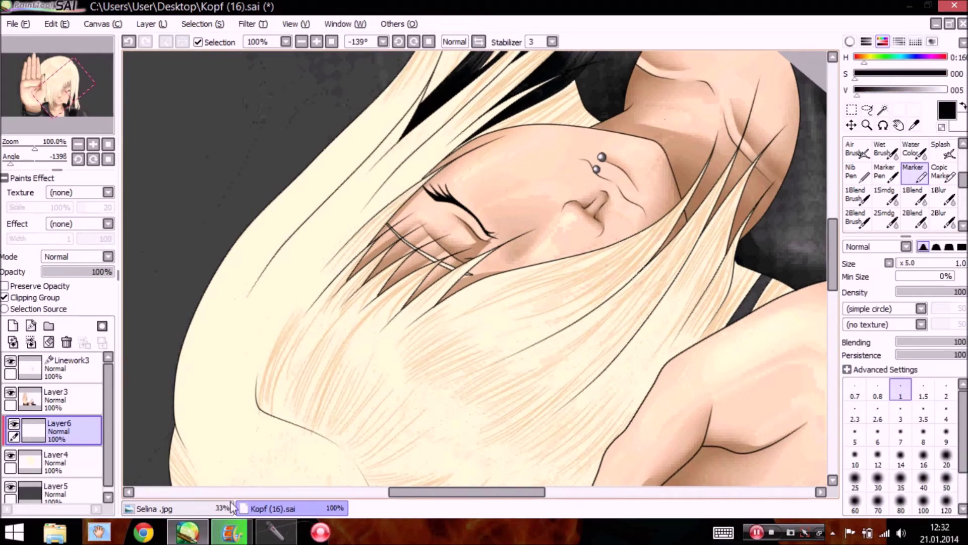
{"action": "left_click", "coordinate": [201, 508]}
{"action": "left_click", "coordinate": [914, 125]}
{"action": "left_click", "coordinate": [372, 222]}
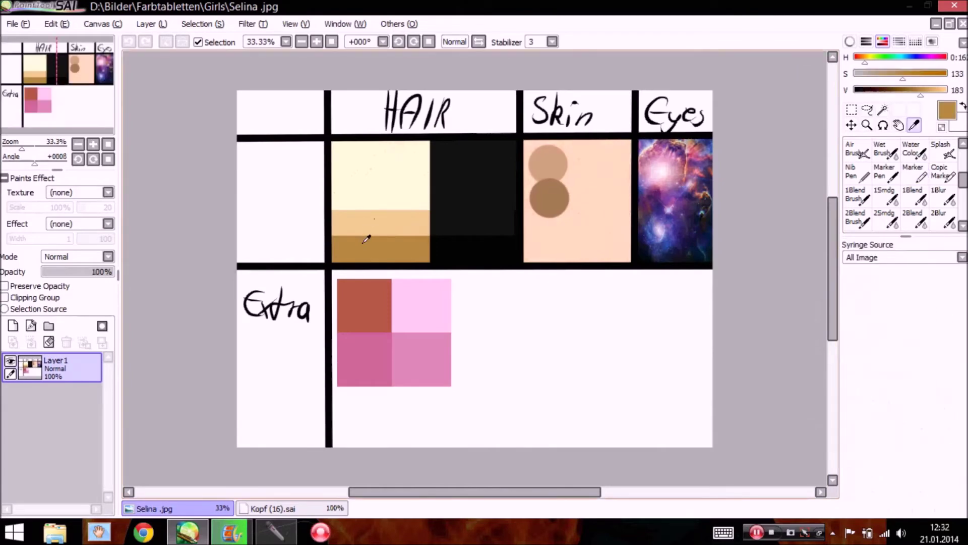
{"action": "left_click", "coordinate": [272, 508]}
{"action": "left_click", "coordinate": [914, 172]}
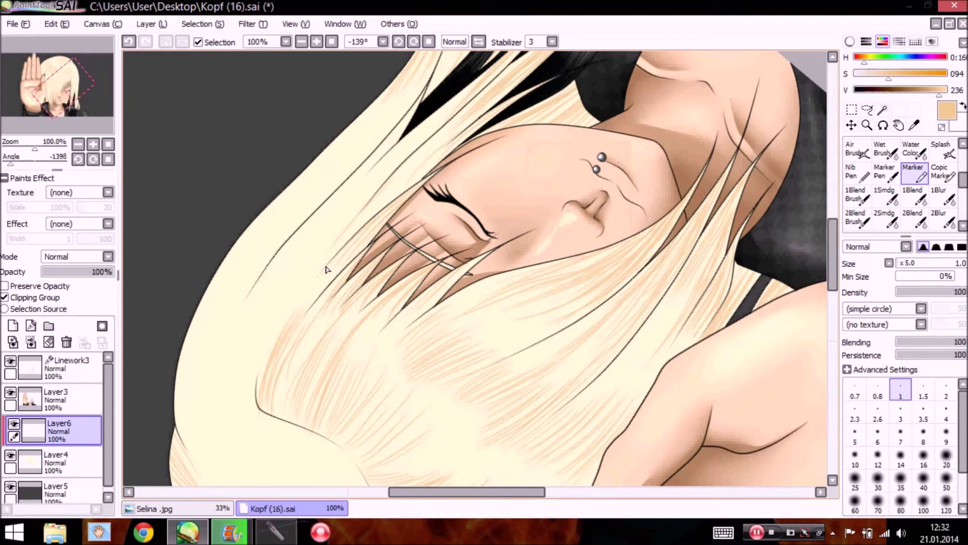
Draw tan strands on the long side hair next to the closed eye and along its outer edge
{"action": "mouse_move", "coordinate": [389, 186]}
{"action": "left_mouse_down"}
{"action": "mouse_move", "coordinate": [326, 251]}
{"action": "mouse_move", "coordinate": [355, 187]}
{"action": "left_mouse_up"}
{"action": "left_click_drag", "start_coordinate": [388, 154], "coordinate": [302, 249]}
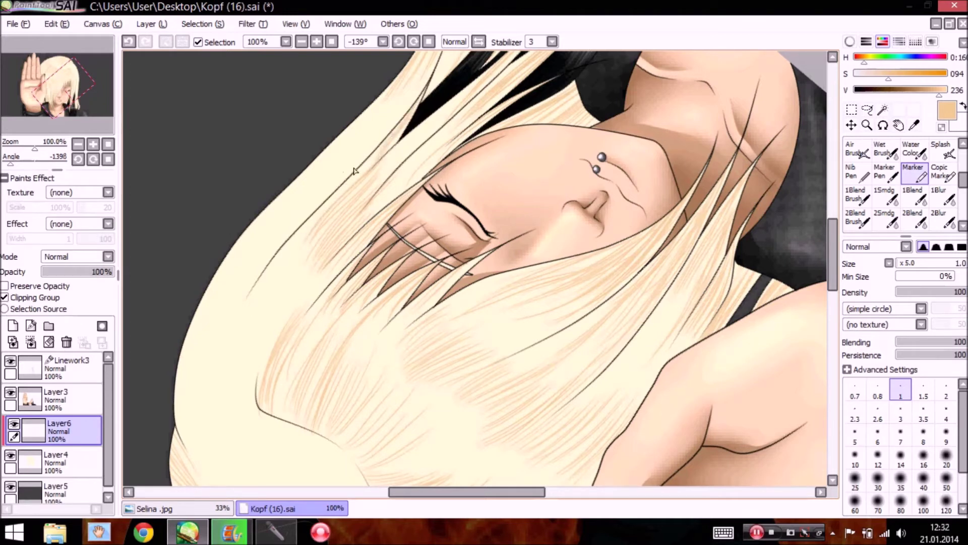
{"action": "left_click_drag", "start_coordinate": [256, 266], "coordinate": [317, 189]}
{"action": "left_click_drag", "start_coordinate": [244, 264], "coordinate": [317, 190]}
{"action": "left_click_drag", "start_coordinate": [243, 261], "coordinate": [297, 193]}
{"action": "left_click_drag", "start_coordinate": [238, 250], "coordinate": [286, 199]}
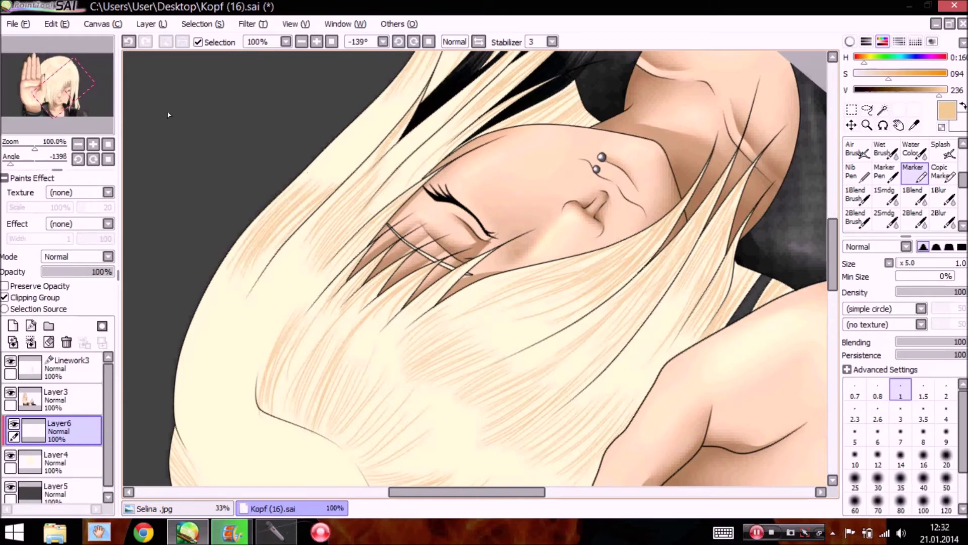
Add tan strands fanning out from the crown point over the remaining unshaded side of the crown
{"action": "left_click", "coordinate": [108, 159]}
{"action": "left_click", "coordinate": [94, 143]}
{"action": "mouse_move", "coordinate": [104, 108]}
{"action": "left_mouse_down"}
{"action": "mouse_move", "coordinate": [92, 109]}
{"action": "mouse_move", "coordinate": [95, 100]}
{"action": "left_mouse_up"}
{"action": "left_click_drag", "start_coordinate": [483, 175], "coordinate": [560, 210]}
{"action": "left_click_drag", "start_coordinate": [478, 160], "coordinate": [589, 204]}
{"action": "left_click_drag", "start_coordinate": [34, 162], "coordinate": [11, 162]}
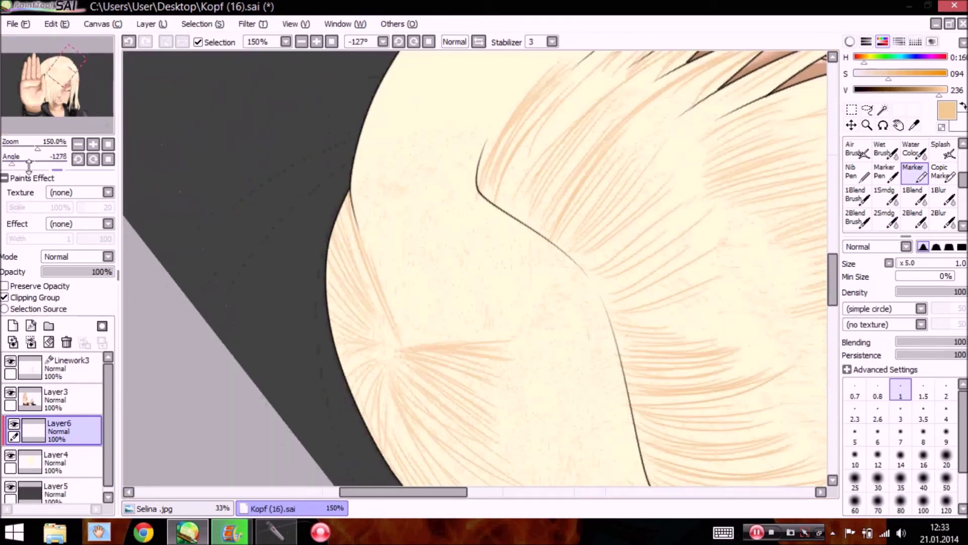
{"action": "mouse_move", "coordinate": [401, 353]}
{"action": "left_mouse_down"}
{"action": "mouse_move", "coordinate": [419, 253]}
{"action": "mouse_move", "coordinate": [403, 356]}
{"action": "mouse_move", "coordinate": [402, 264]}
{"action": "left_mouse_up"}
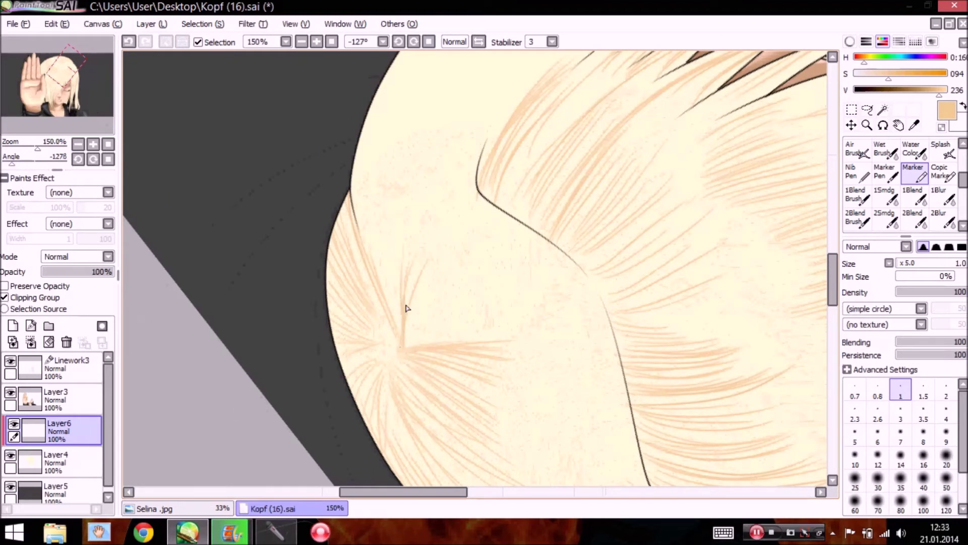
{"action": "left_click_drag", "start_coordinate": [403, 336], "coordinate": [384, 231]}
{"action": "left_click_drag", "start_coordinate": [413, 341], "coordinate": [489, 295]}
{"action": "left_click_drag", "start_coordinate": [409, 342], "coordinate": [462, 283]}
{"action": "mouse_move", "coordinate": [420, 326]}
{"action": "left_mouse_down"}
{"action": "mouse_move", "coordinate": [468, 260]}
{"action": "mouse_move", "coordinate": [433, 275]}
{"action": "left_mouse_up"}
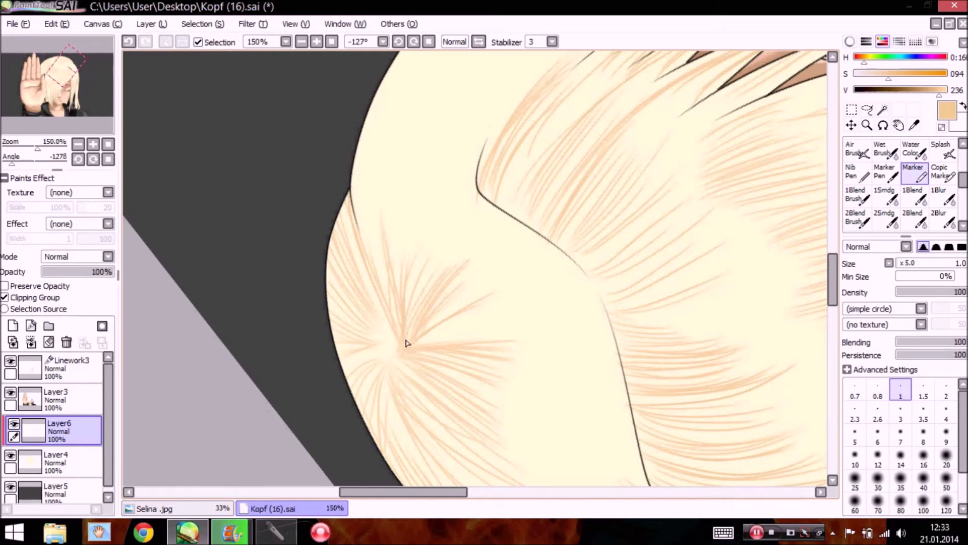
{"action": "left_click_drag", "start_coordinate": [557, 324], "coordinate": [396, 346]}
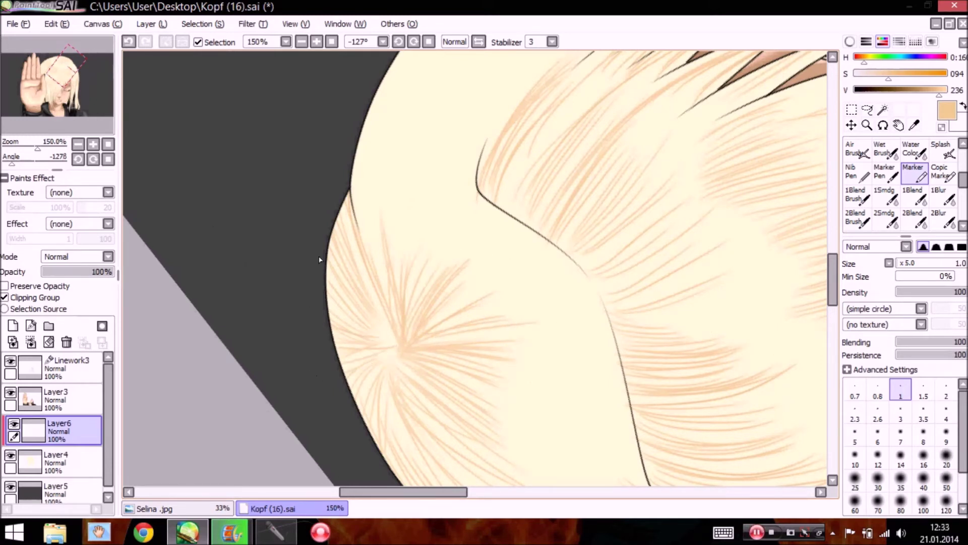
Draw a band of tan strands across the upper side hair, between the fringe contour and the head's outer edge
{"action": "scroll", "coordinate": [832, 271], "scroll_direction": "up", "scroll_amount": 4}
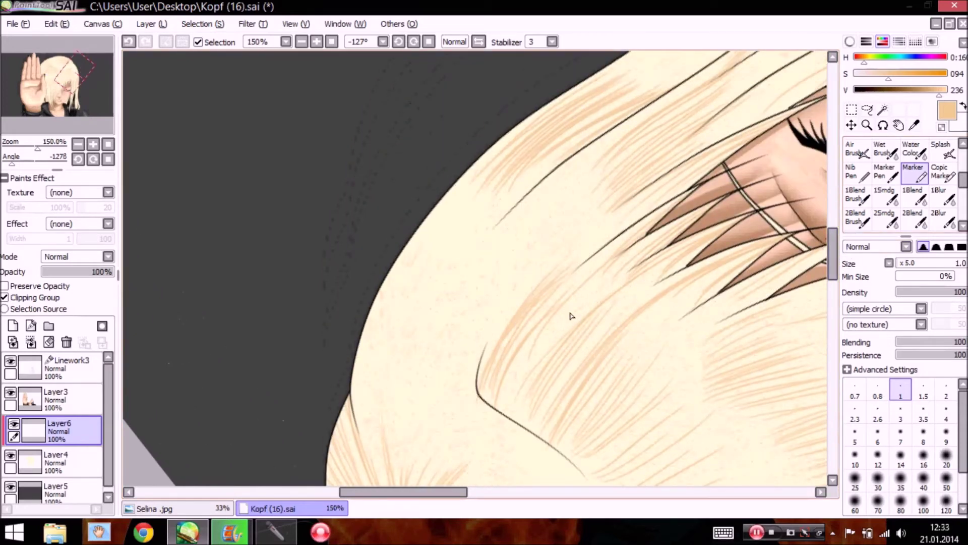
{"action": "mouse_move", "coordinate": [530, 281]}
{"action": "left_mouse_down"}
{"action": "mouse_move", "coordinate": [548, 274]}
{"action": "mouse_move", "coordinate": [483, 363]}
{"action": "mouse_move", "coordinate": [526, 275]}
{"action": "mouse_move", "coordinate": [462, 385]}
{"action": "mouse_move", "coordinate": [510, 274]}
{"action": "mouse_move", "coordinate": [463, 367]}
{"action": "left_mouse_up"}
{"action": "mouse_move", "coordinate": [499, 281]}
{"action": "left_mouse_down"}
{"action": "mouse_move", "coordinate": [458, 377]}
{"action": "mouse_move", "coordinate": [446, 363]}
{"action": "mouse_move", "coordinate": [441, 377]}
{"action": "left_mouse_up"}
{"action": "mouse_move", "coordinate": [483, 282]}
{"action": "left_mouse_down"}
{"action": "mouse_move", "coordinate": [441, 371]}
{"action": "mouse_move", "coordinate": [434, 352]}
{"action": "left_mouse_up"}
{"action": "mouse_move", "coordinate": [474, 264]}
{"action": "left_mouse_down"}
{"action": "mouse_move", "coordinate": [432, 374]}
{"action": "mouse_move", "coordinate": [425, 354]}
{"action": "left_mouse_up"}
{"action": "left_click_drag", "start_coordinate": [455, 272], "coordinate": [418, 363]}
{"action": "mouse_move", "coordinate": [516, 205]}
{"action": "left_mouse_down"}
{"action": "mouse_move", "coordinate": [459, 256]}
{"action": "mouse_move", "coordinate": [418, 338]}
{"action": "left_mouse_up"}
{"action": "mouse_move", "coordinate": [460, 247]}
{"action": "left_mouse_down"}
{"action": "mouse_move", "coordinate": [397, 364]}
{"action": "mouse_move", "coordinate": [438, 255]}
{"action": "mouse_move", "coordinate": [398, 339]}
{"action": "left_mouse_up"}
{"action": "mouse_move", "coordinate": [427, 255]}
{"action": "left_mouse_down"}
{"action": "mouse_move", "coordinate": [385, 371]}
{"action": "mouse_move", "coordinate": [376, 373]}
{"action": "mouse_move", "coordinate": [374, 355]}
{"action": "left_mouse_up"}
{"action": "left_click_drag", "start_coordinate": [401, 263], "coordinate": [371, 352]}
{"action": "left_click_drag", "start_coordinate": [409, 258], "coordinate": [365, 355]}
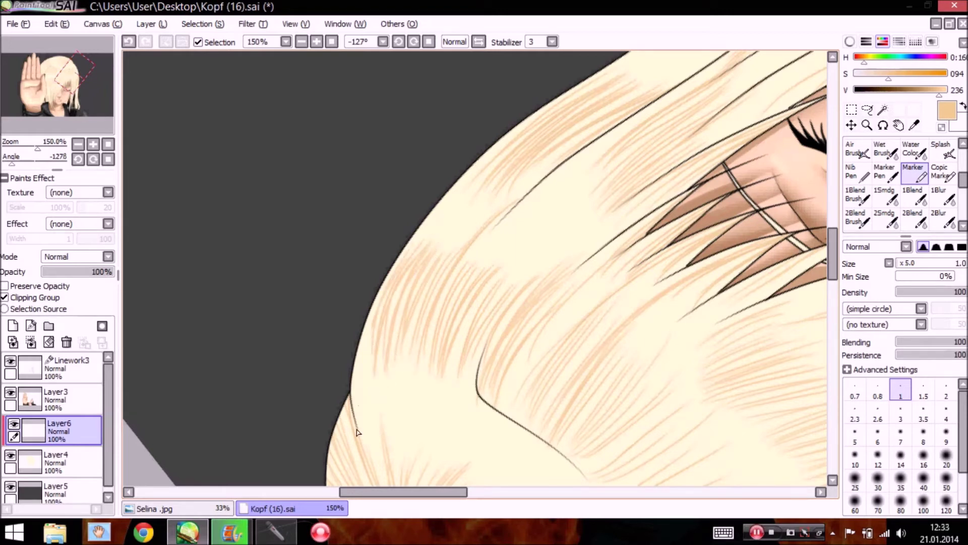
Duplicate the tan strand layer Layer6 and clip the copy to the hair base
{"action": "left_click", "coordinate": [108, 145]}
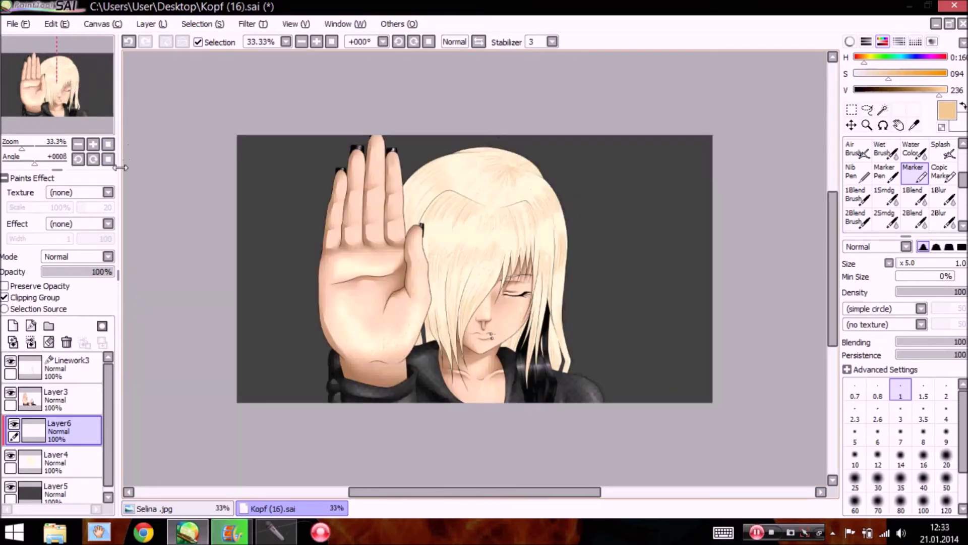
{"action": "left_click", "coordinate": [93, 144]}
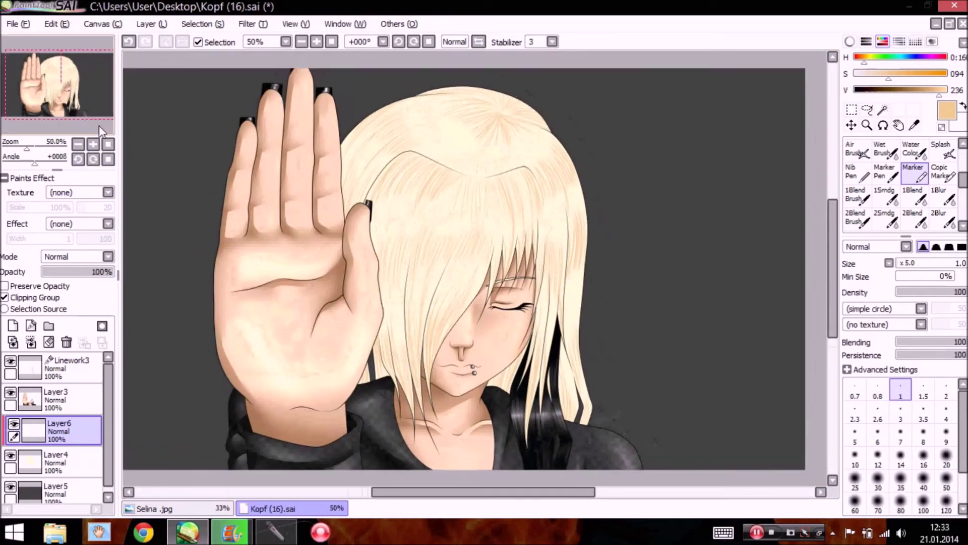
{"action": "left_click", "coordinate": [151, 23]}
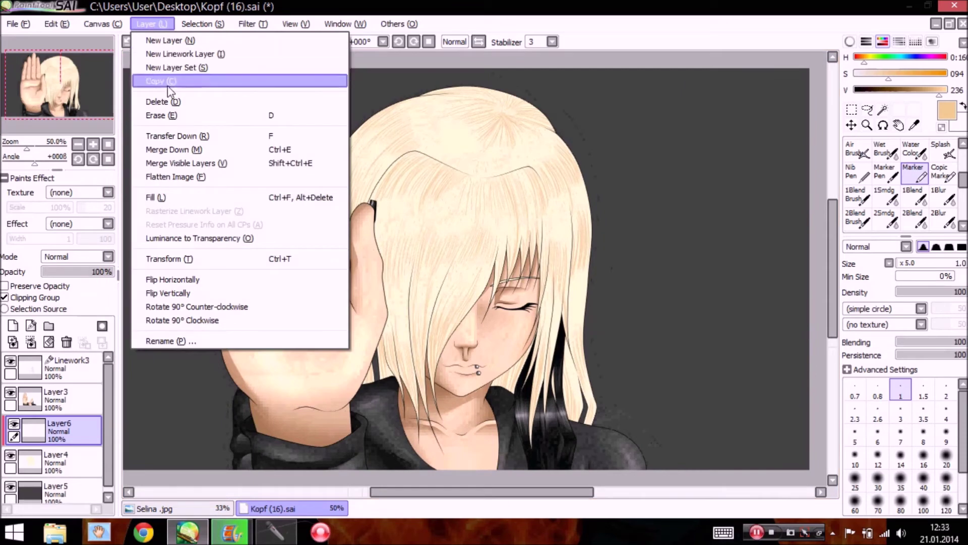
{"action": "left_click", "coordinate": [267, 81]}
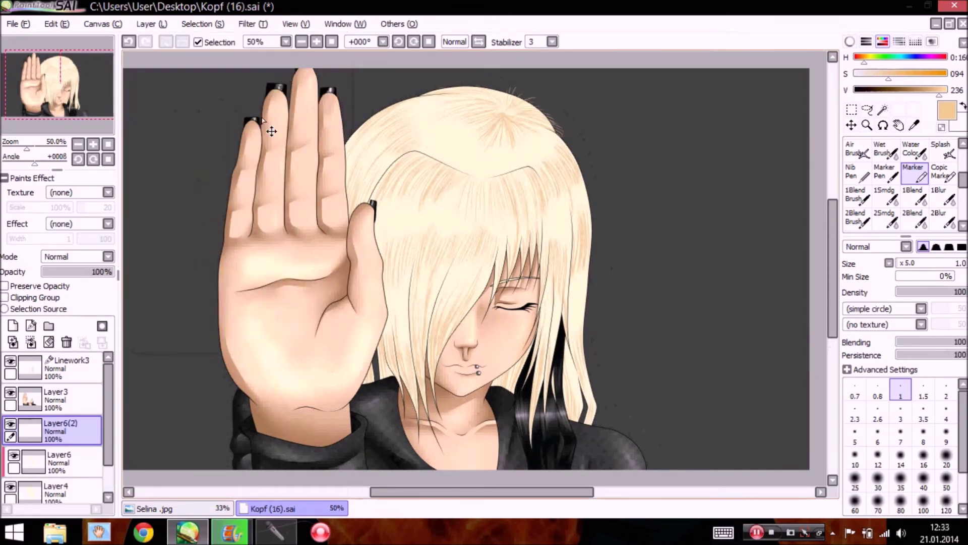
{"action": "key", "text": "ctrl+t"}
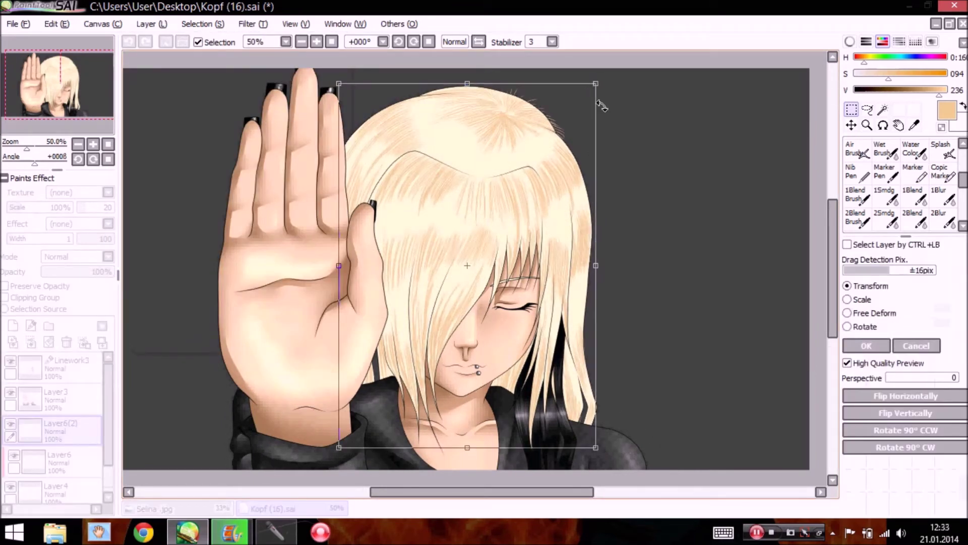
{"action": "left_click", "coordinate": [857, 345]}
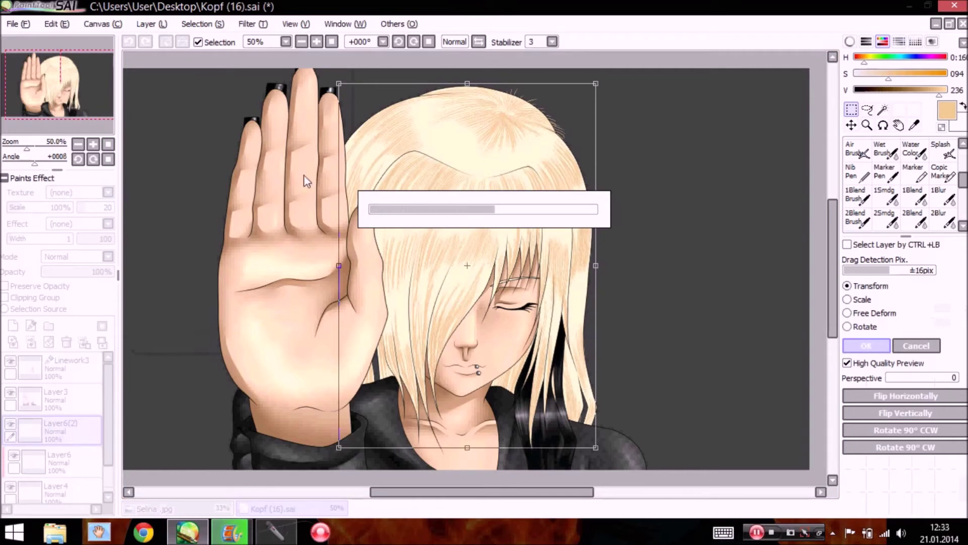
{"action": "left_click", "coordinate": [43, 295]}
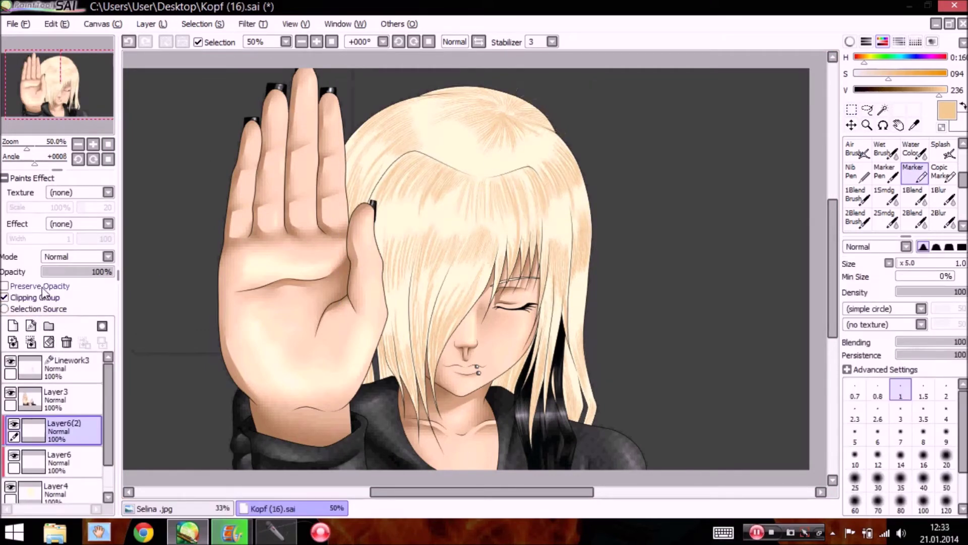
Darken the duplicated strands with Hue and Saturation, using saturation +20 and luminescence -20
{"action": "left_click", "coordinate": [253, 24]}
{"action": "left_click", "coordinate": [272, 39]}
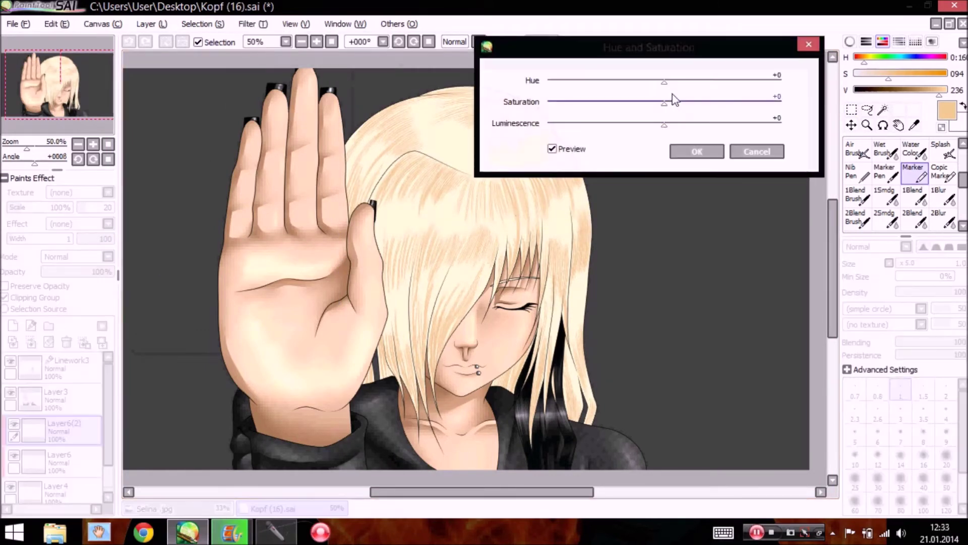
{"action": "left_click_drag", "start_coordinate": [670, 102], "coordinate": [646, 136]}
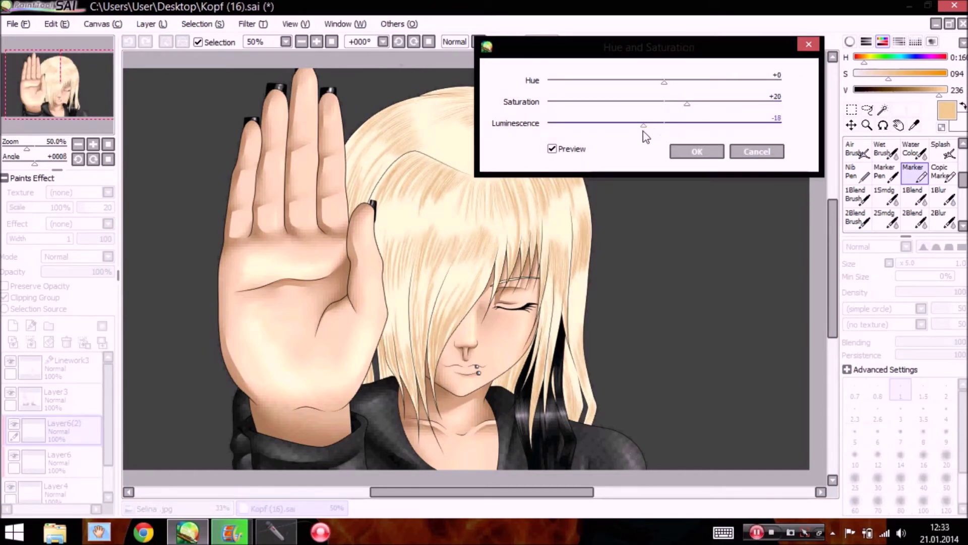
{"action": "left_click_drag", "start_coordinate": [688, 108], "coordinate": [690, 111]}
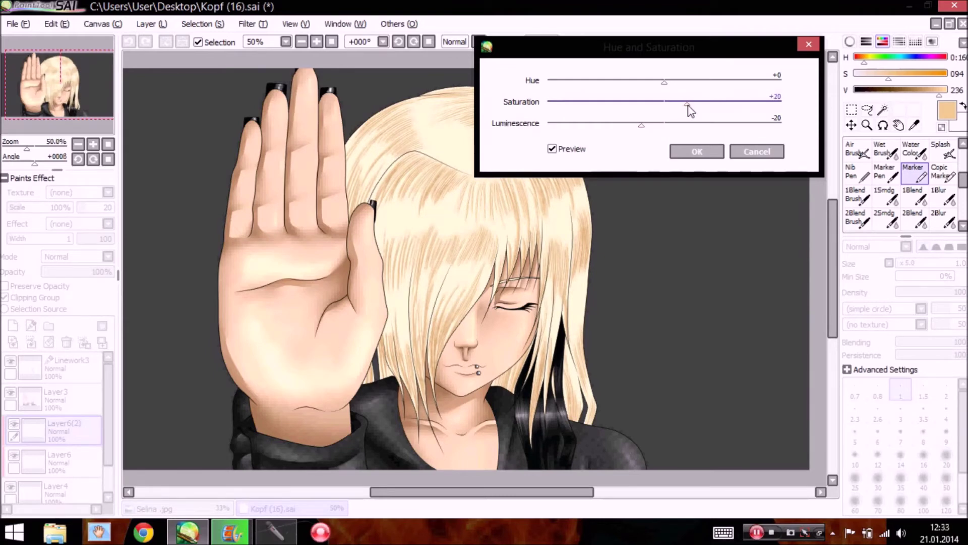
{"action": "left_click", "coordinate": [696, 153]}
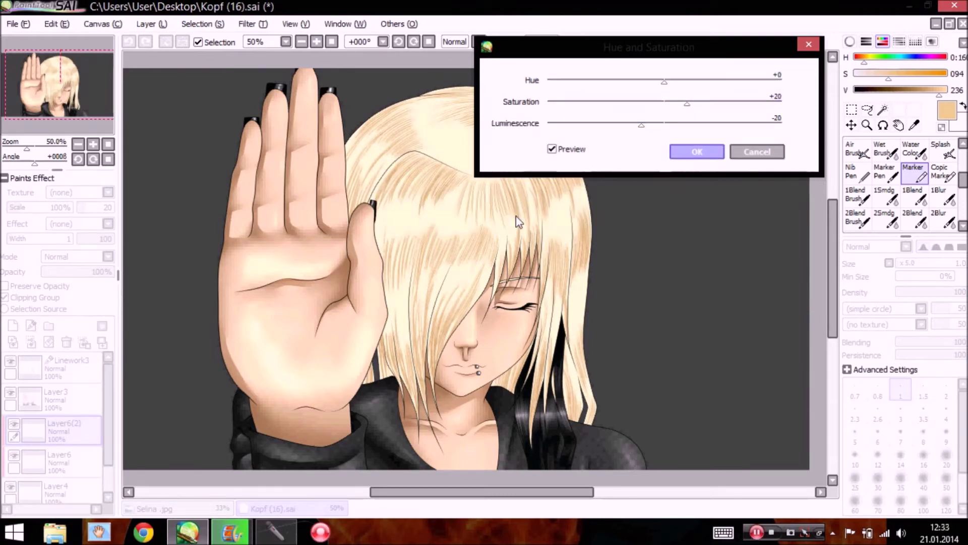
Compare the darkened strands with the hair shades in Selina.jpg and examine the hair both up close and in full
{"action": "left_click", "coordinate": [108, 144]}
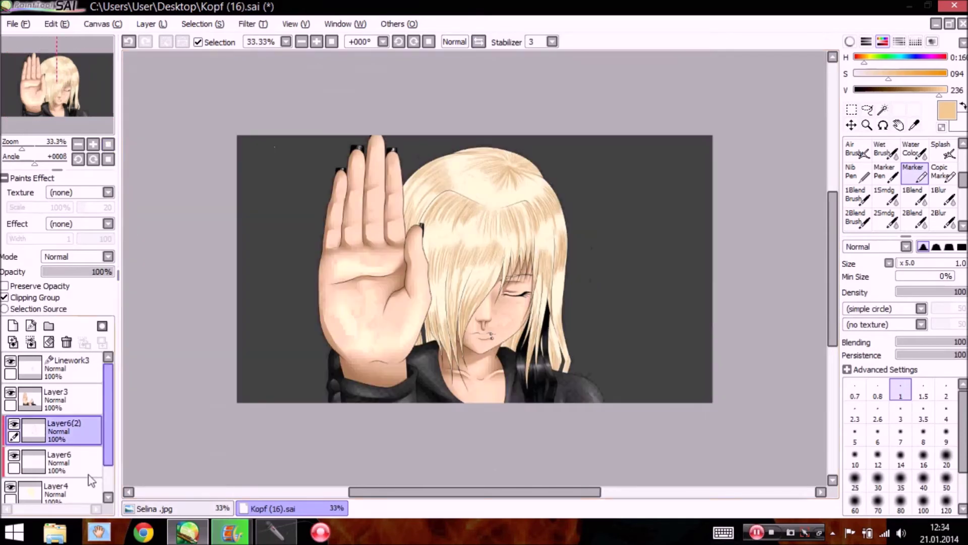
{"action": "left_click", "coordinate": [151, 508]}
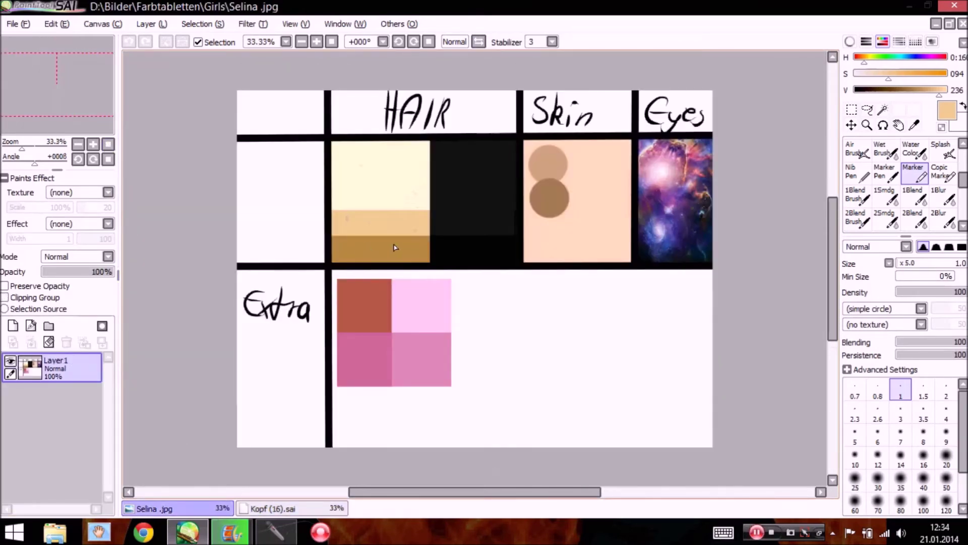
{"action": "left_click", "coordinate": [268, 507]}
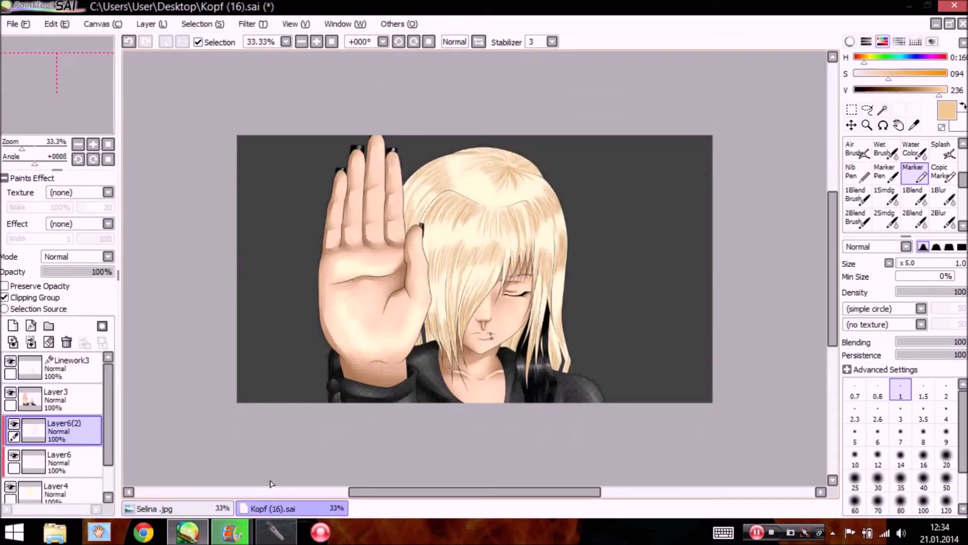
{"action": "left_click", "coordinate": [92, 144]}
{"action": "left_click_drag", "start_coordinate": [57, 81], "coordinate": [94, 94]}
{"action": "left_click", "coordinate": [92, 145]}
{"action": "left_click", "coordinate": [93, 145]}
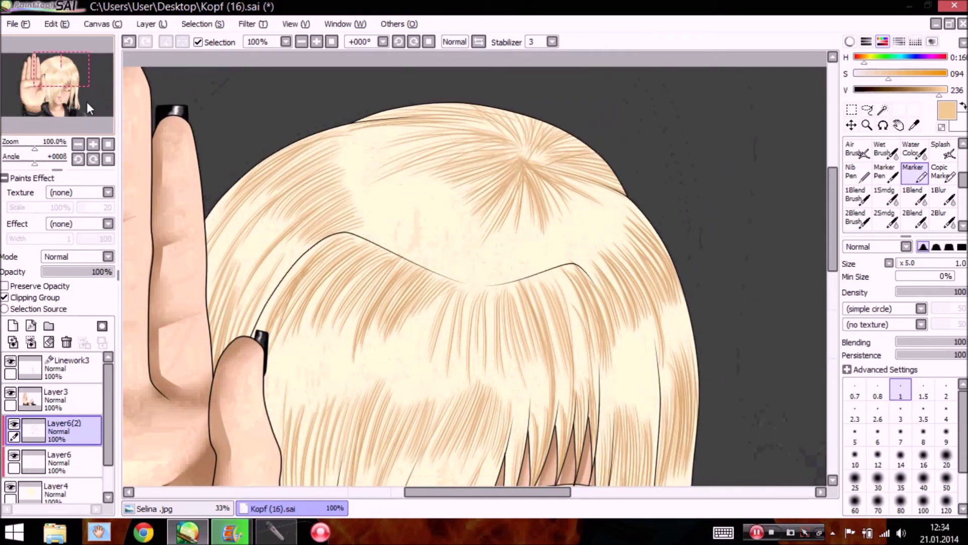
{"action": "left_click", "coordinate": [108, 145]}
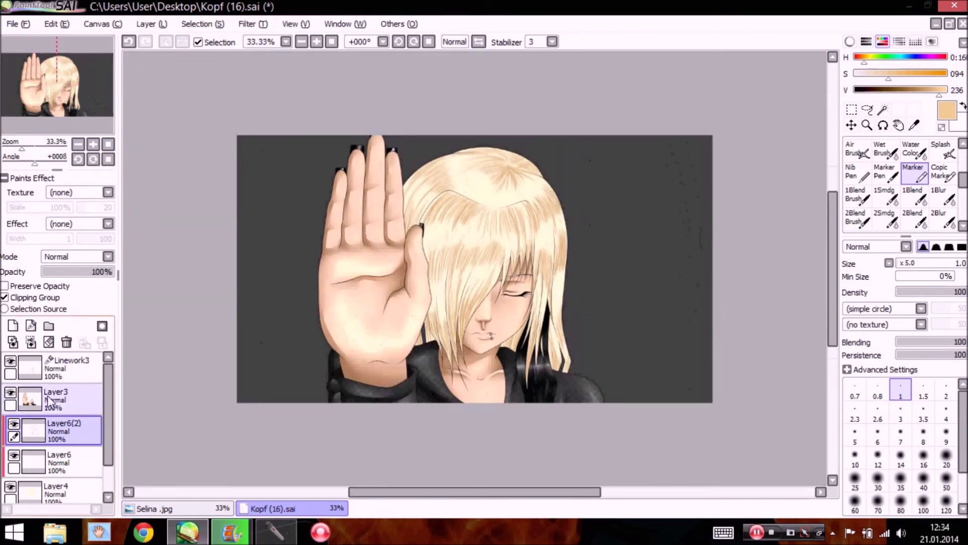
Merge the strand copy down into Layer6 and set the merged layer's blending mode to Multiply
{"action": "left_click", "coordinate": [30, 342]}
{"action": "left_click", "coordinate": [75, 256]}
{"action": "left_click", "coordinate": [61, 276]}
Add a clipped layer directly above Layer4 and set up the Air Brush with size 120 and density 73
{"action": "left_click", "coordinate": [50, 454]}
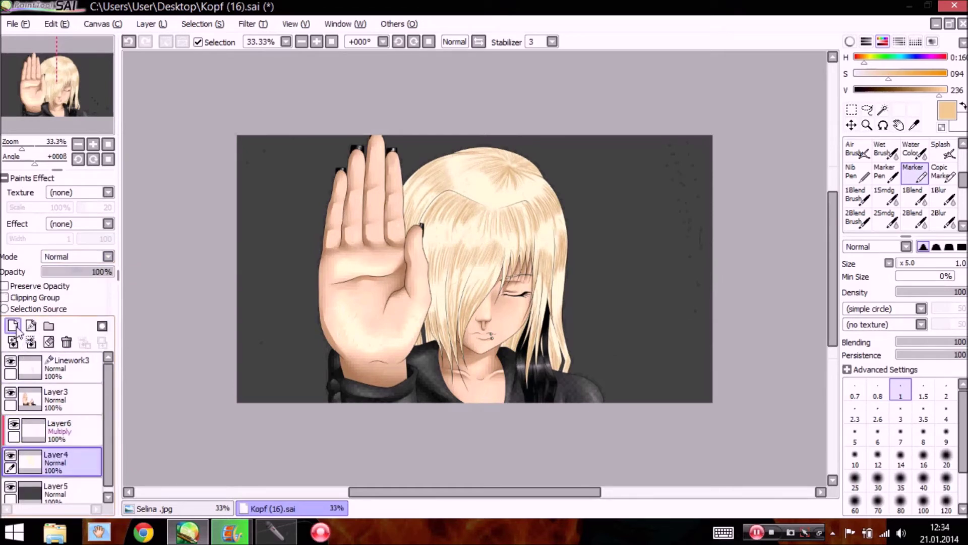
{"action": "left_click", "coordinate": [12, 326]}
{"action": "left_click", "coordinate": [865, 151]}
{"action": "left_click", "coordinate": [946, 499]}
{"action": "left_click", "coordinate": [93, 145]}
{"action": "left_click", "coordinate": [92, 149]}
{"action": "left_click_drag", "start_coordinate": [57, 86], "coordinate": [54, 102]}
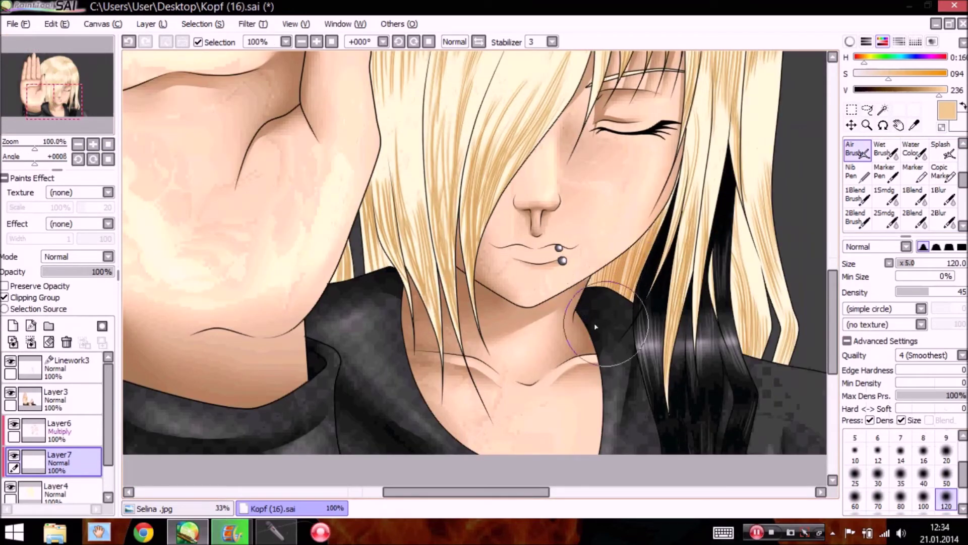
{"action": "left_click", "coordinate": [948, 293]}
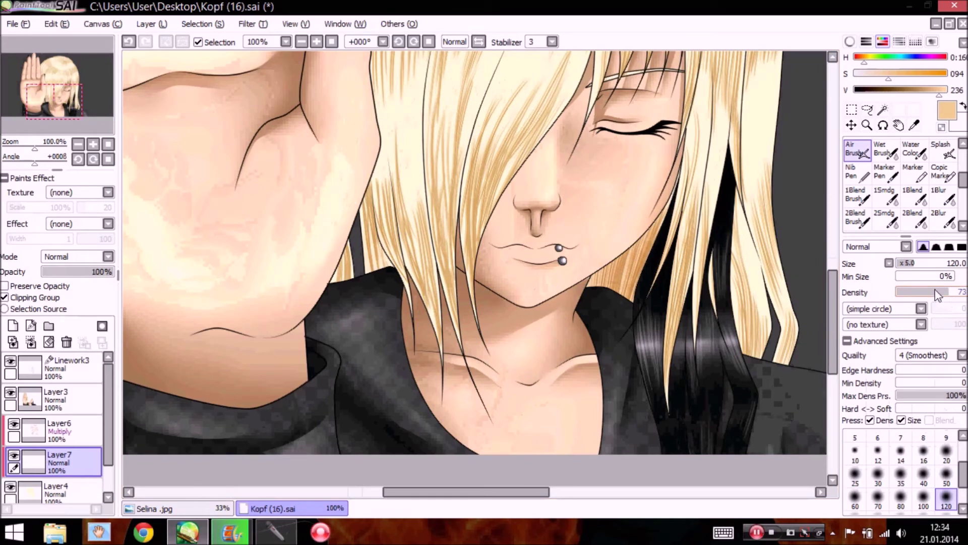
Airbrush soft tan shading onto the lower hair ends around the neck and soften it with the 1Blur brush
{"action": "mouse_move", "coordinate": [350, 301]}
{"action": "left_mouse_down"}
{"action": "mouse_move", "coordinate": [385, 284]}
{"action": "mouse_move", "coordinate": [377, 239]}
{"action": "left_mouse_up"}
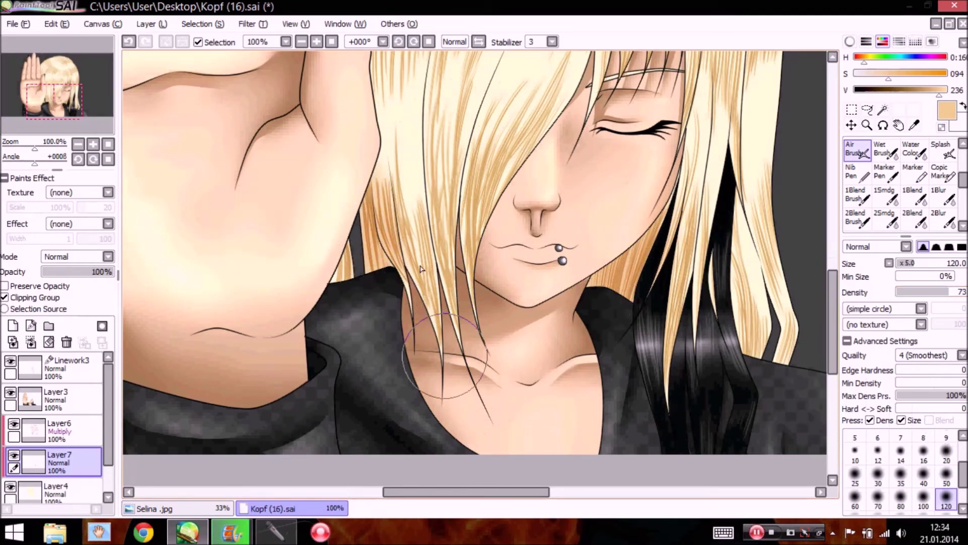
{"action": "left_click_drag", "start_coordinate": [68, 97], "coordinate": [69, 92]}
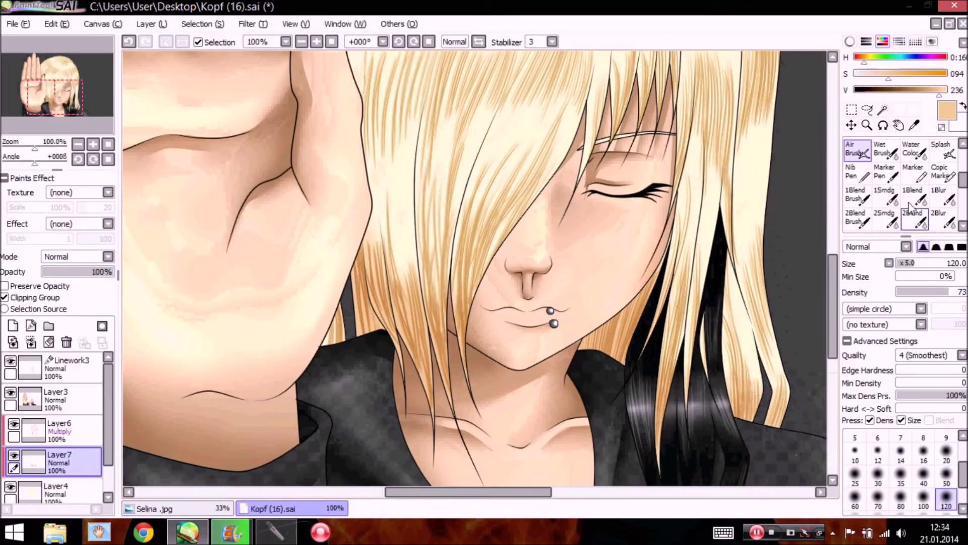
{"action": "left_click", "coordinate": [943, 196]}
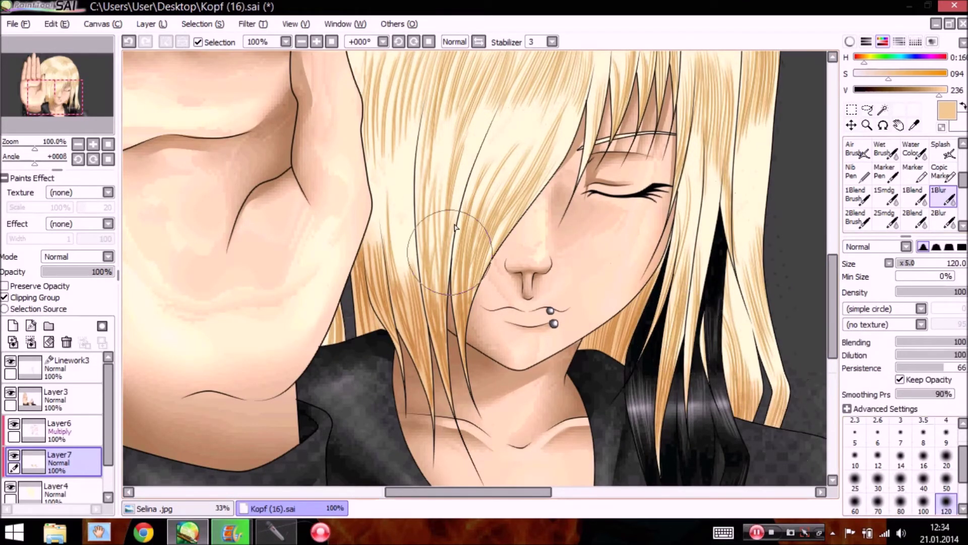
{"action": "left_click", "coordinate": [54, 84]}
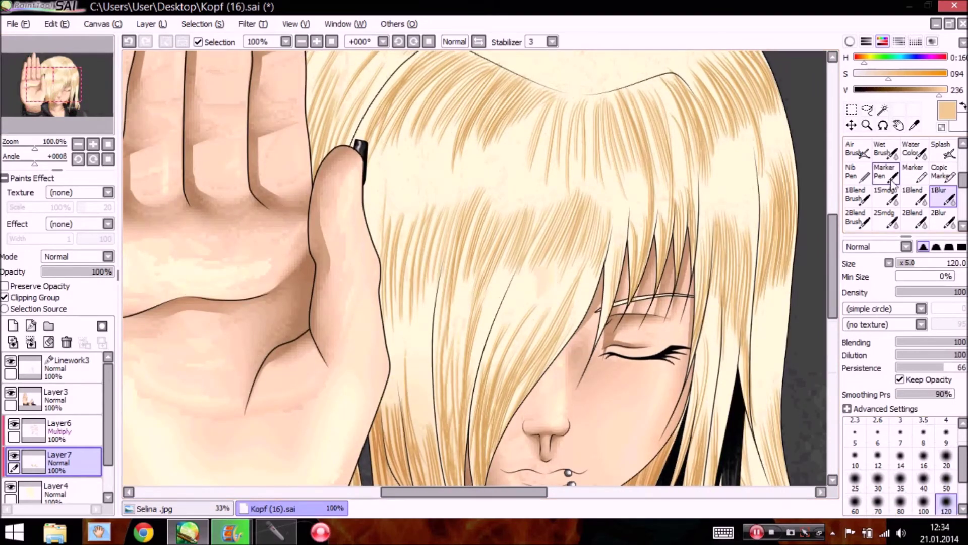
Airbrush tan shading along the fringe contour and across the upper side hair on both sides of the head
{"action": "left_click", "coordinate": [859, 155]}
{"action": "left_click_drag", "start_coordinate": [62, 92], "coordinate": [68, 86]}
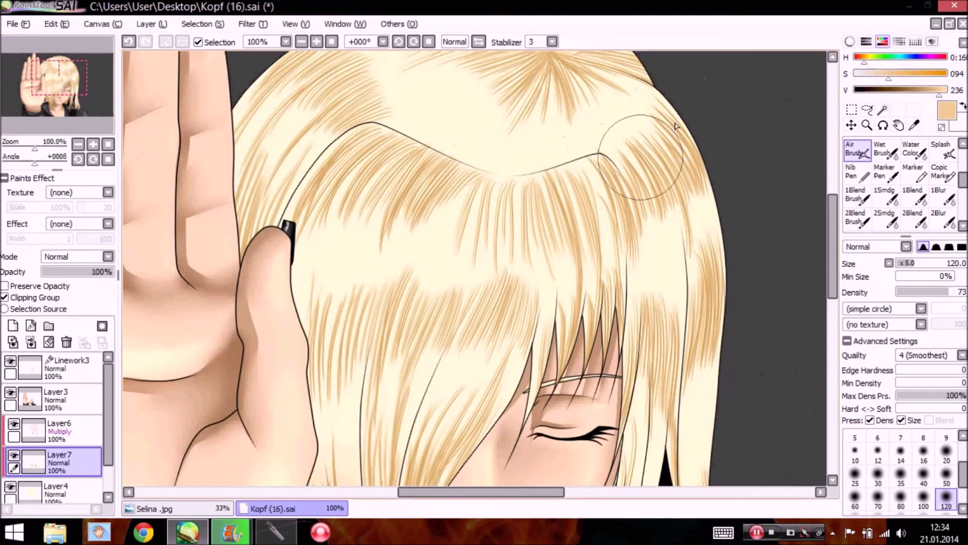
{"action": "mouse_move", "coordinate": [688, 105]}
{"action": "left_mouse_down"}
{"action": "mouse_move", "coordinate": [619, 173]}
{"action": "mouse_move", "coordinate": [669, 151]}
{"action": "mouse_move", "coordinate": [473, 190]}
{"action": "mouse_move", "coordinate": [417, 181]}
{"action": "mouse_move", "coordinate": [447, 183]}
{"action": "mouse_move", "coordinate": [384, 147]}
{"action": "left_mouse_up"}
{"action": "left_click", "coordinate": [55, 70]}
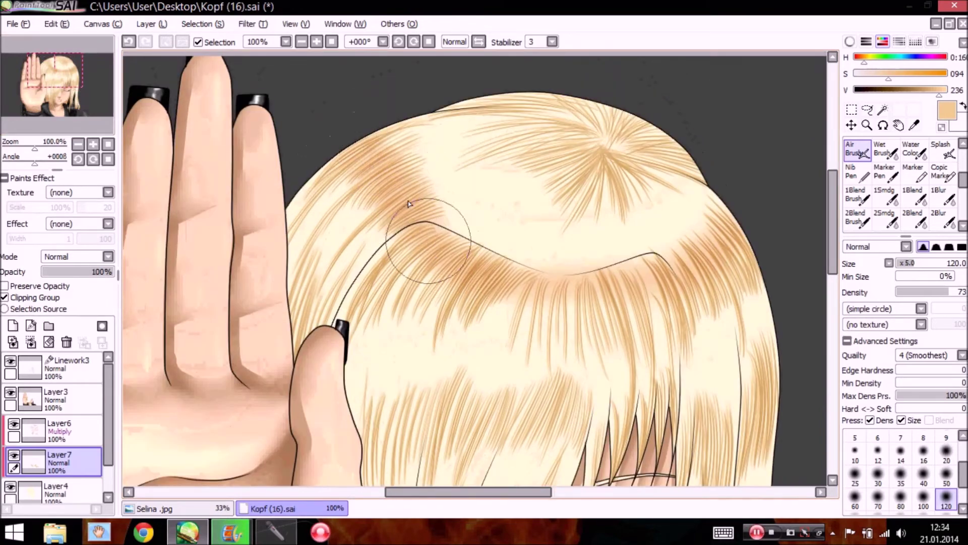
Airbrush tan shading around the crown point and soften the upper hair shading with the 1Blur brush
{"action": "mouse_move", "coordinate": [587, 146]}
{"action": "left_mouse_down"}
{"action": "mouse_move", "coordinate": [617, 151]}
{"action": "mouse_move", "coordinate": [609, 141]}
{"action": "mouse_move", "coordinate": [605, 161]}
{"action": "mouse_move", "coordinate": [591, 154]}
{"action": "mouse_move", "coordinate": [599, 122]}
{"action": "mouse_move", "coordinate": [662, 188]}
{"action": "left_mouse_up"}
{"action": "left_click", "coordinate": [939, 197]}
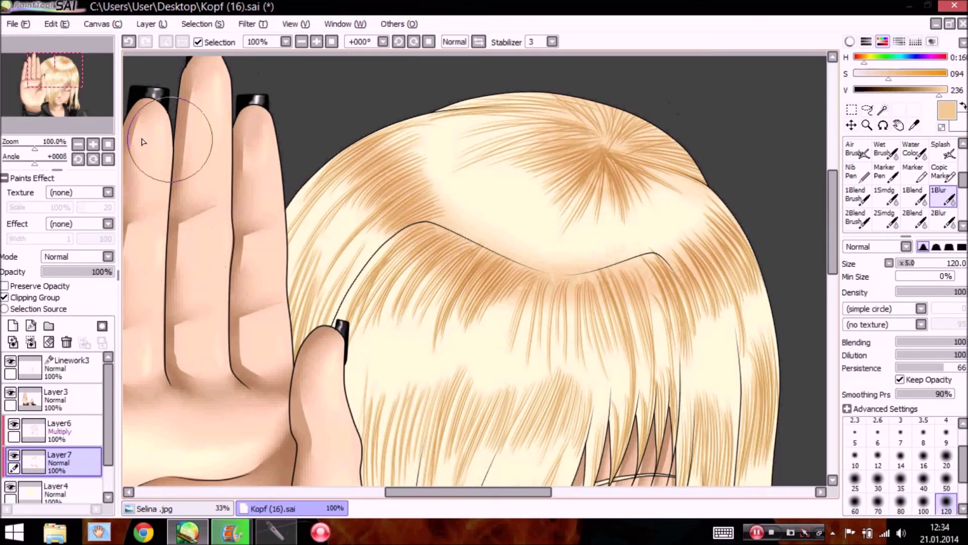
{"action": "left_click", "coordinate": [108, 144]}
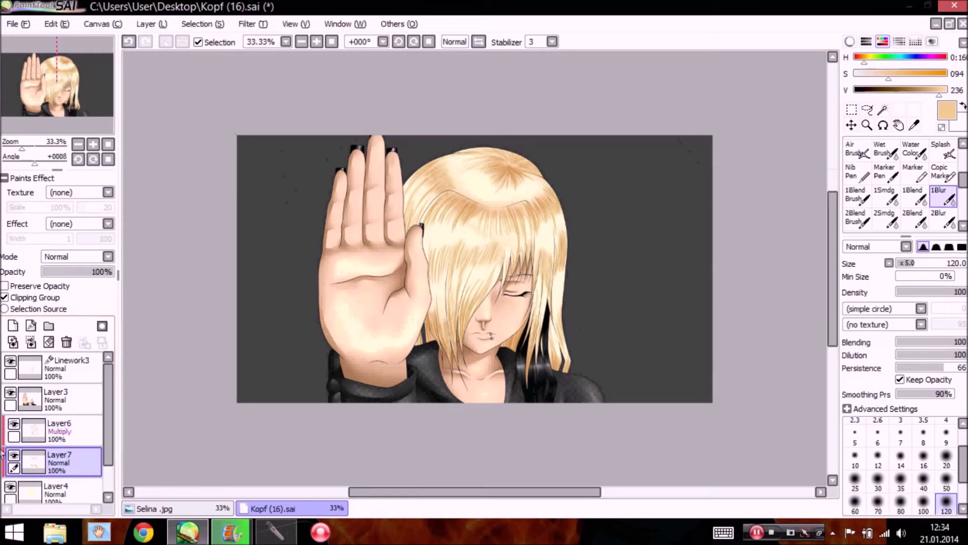
Merge the Multiply strand layer and the airbrushed shading layer down into the hair base Layer4
{"action": "left_click", "coordinate": [55, 431]}
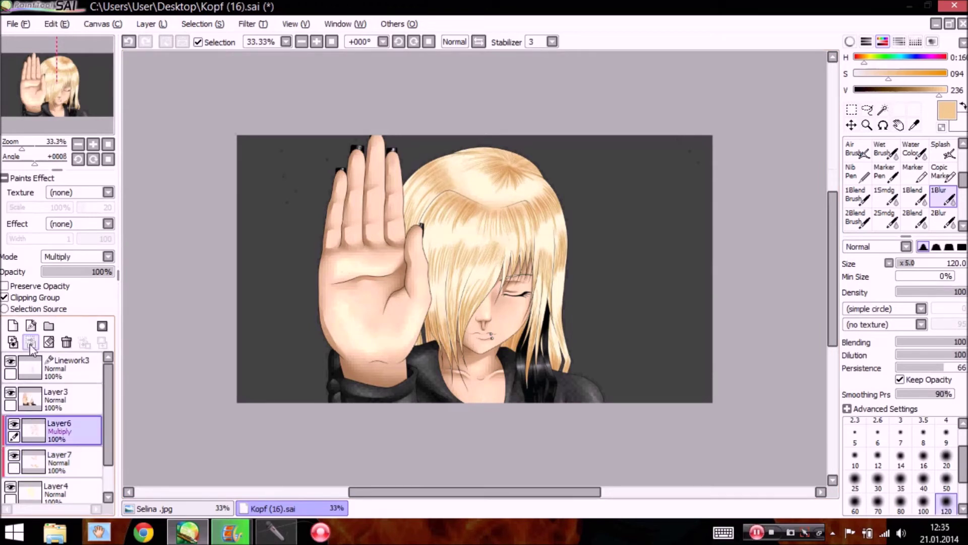
{"action": "left_click", "coordinate": [30, 343]}
{"action": "left_click", "coordinate": [31, 343]}
Create a new layer above Layer4, clip it to the hair, and set its blending mode to Luminosity
{"action": "left_click", "coordinate": [13, 326]}
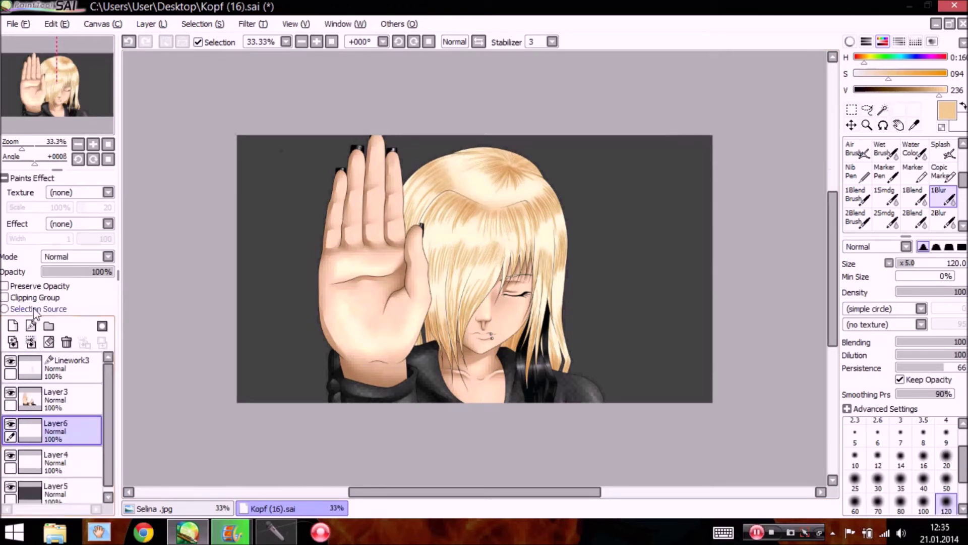
{"action": "left_click", "coordinate": [43, 297]}
{"action": "left_click", "coordinate": [78, 259]}
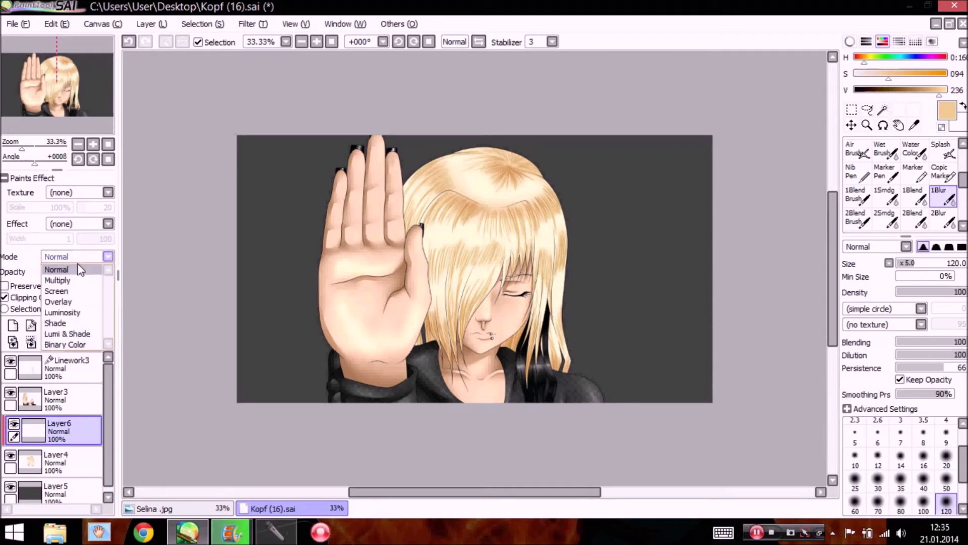
{"action": "left_click", "coordinate": [78, 314]}
Draw fine highlight strands with the size 1 Marker on the upper side hair near the hand and the adjoining crown
{"action": "scroll", "coordinate": [96, 128], "scroll_direction": "up", "scroll_amount": 3}
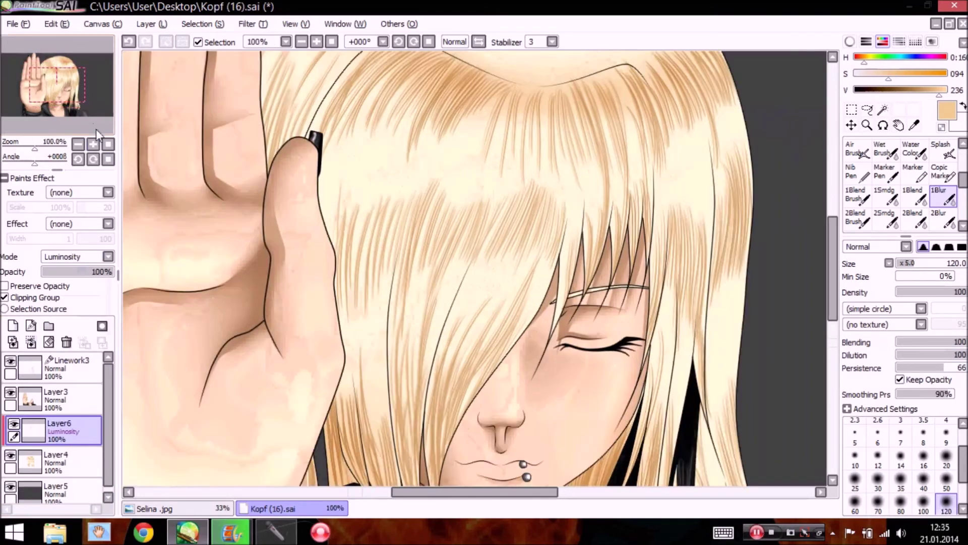
{"action": "left_click_drag", "start_coordinate": [76, 118], "coordinate": [78, 114]}
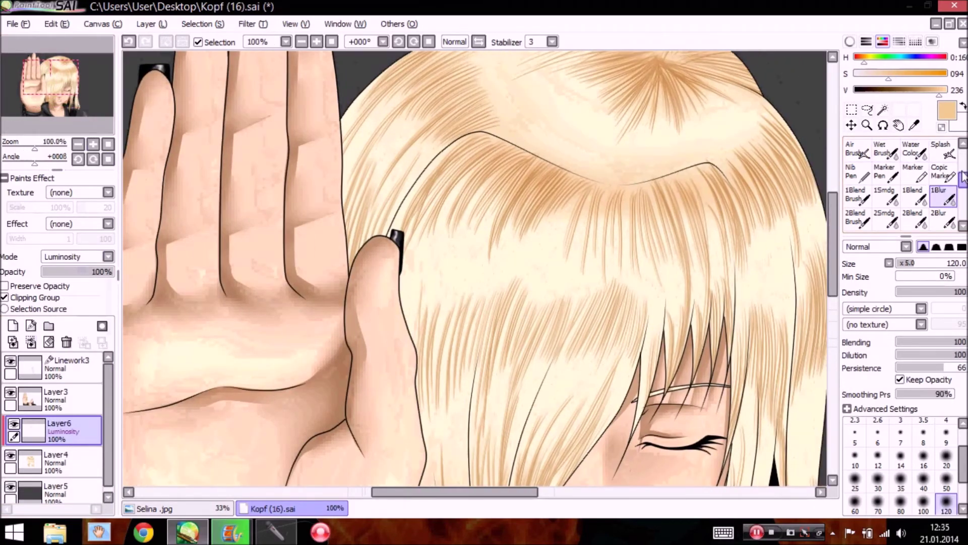
{"action": "left_click_drag", "start_coordinate": [962, 178], "coordinate": [963, 145]}
{"action": "left_click", "coordinate": [961, 224]}
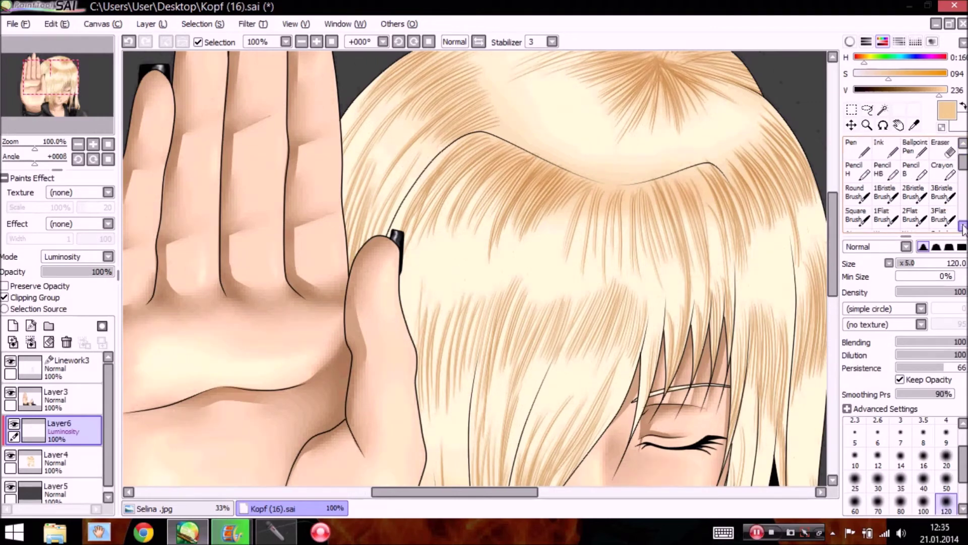
{"action": "left_click", "coordinate": [912, 194]}
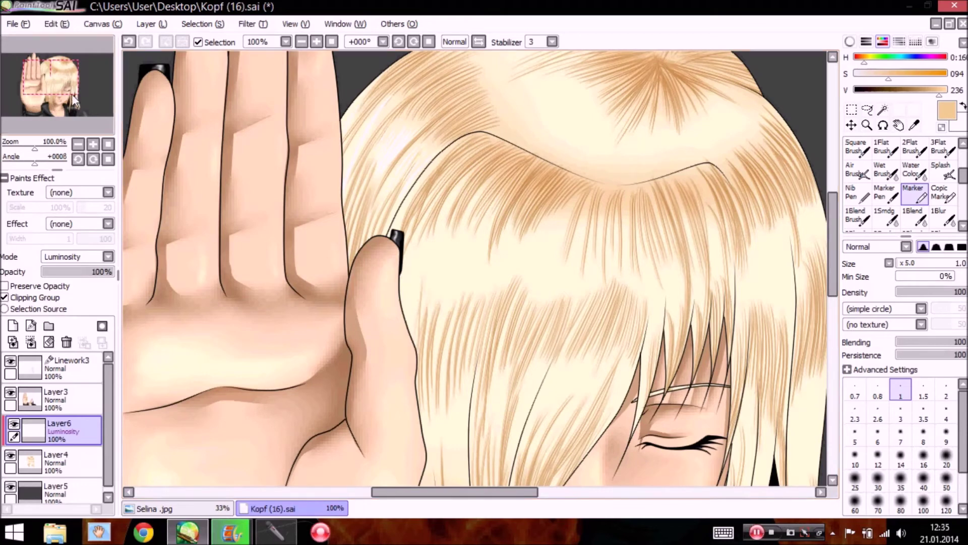
{"action": "left_click_drag", "start_coordinate": [72, 95], "coordinate": [81, 89]}
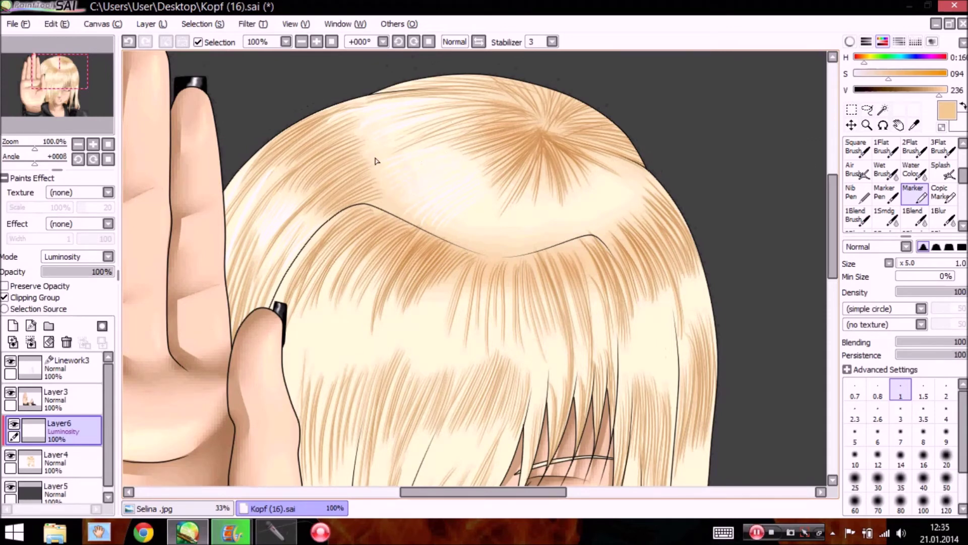
Draw fine Luminosity highlight strands over the crown and along both sides of the parting line with the size 1 Marker
{"action": "left_click_drag", "start_coordinate": [34, 163], "coordinate": [16, 164]}
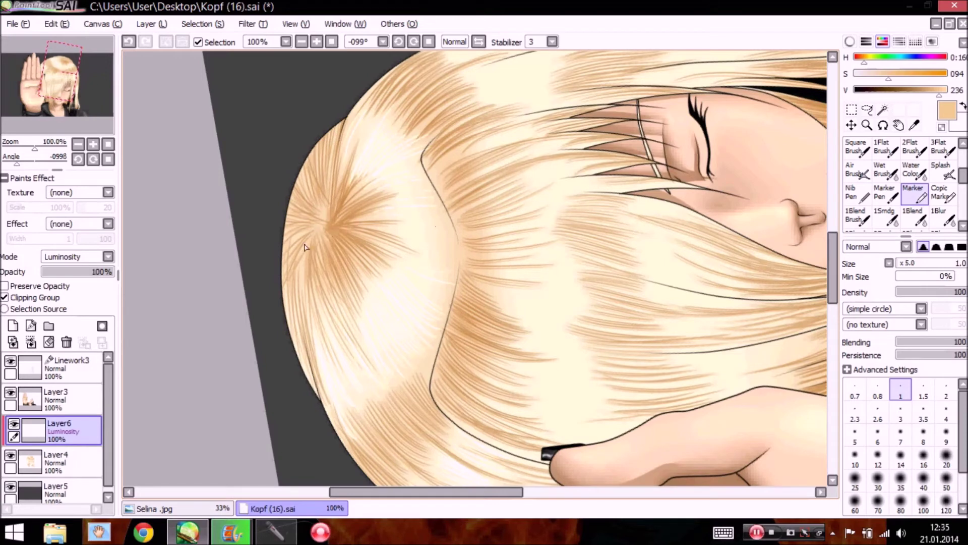
{"action": "left_click_drag", "start_coordinate": [17, 162], "coordinate": [5, 173]}
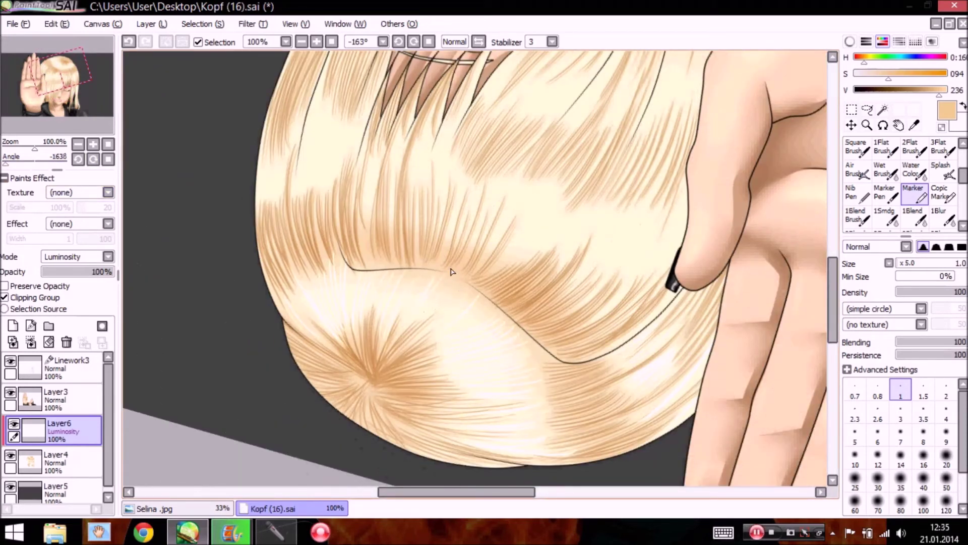
{"action": "left_click", "coordinate": [108, 144]}
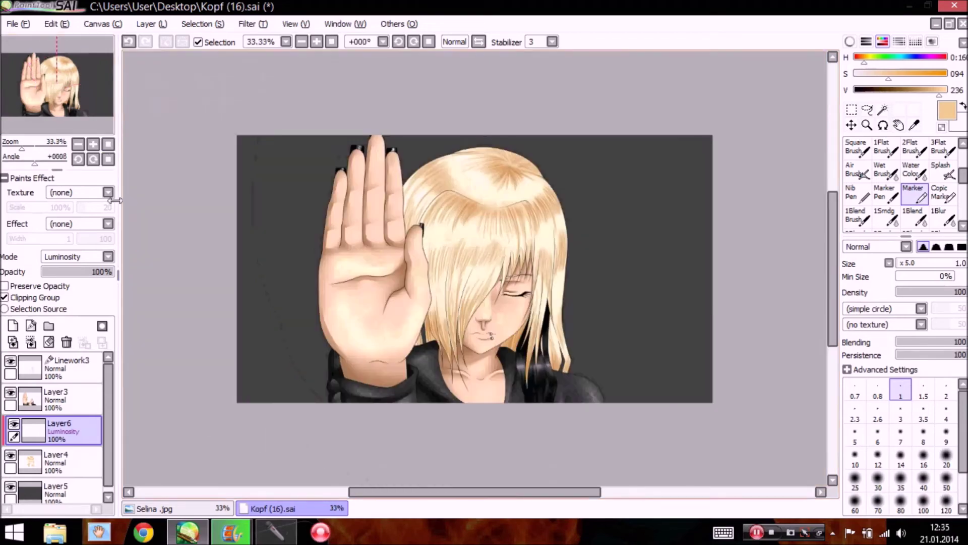
Draw fine highlight strands down the fringe, the side hair and the lower hair lengths around the face
{"action": "left_click", "coordinate": [94, 147]}
{"action": "left_click", "coordinate": [93, 147]}
{"action": "left_click_drag", "start_coordinate": [90, 128], "coordinate": [103, 127]}
{"action": "left_click", "coordinate": [94, 145]}
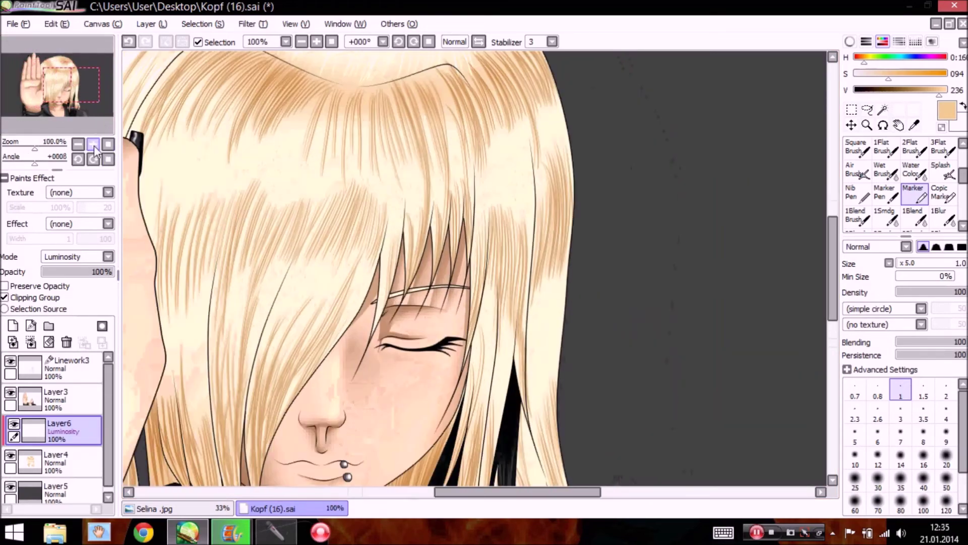
{"action": "left_click_drag", "start_coordinate": [186, 142], "coordinate": [280, 150]}
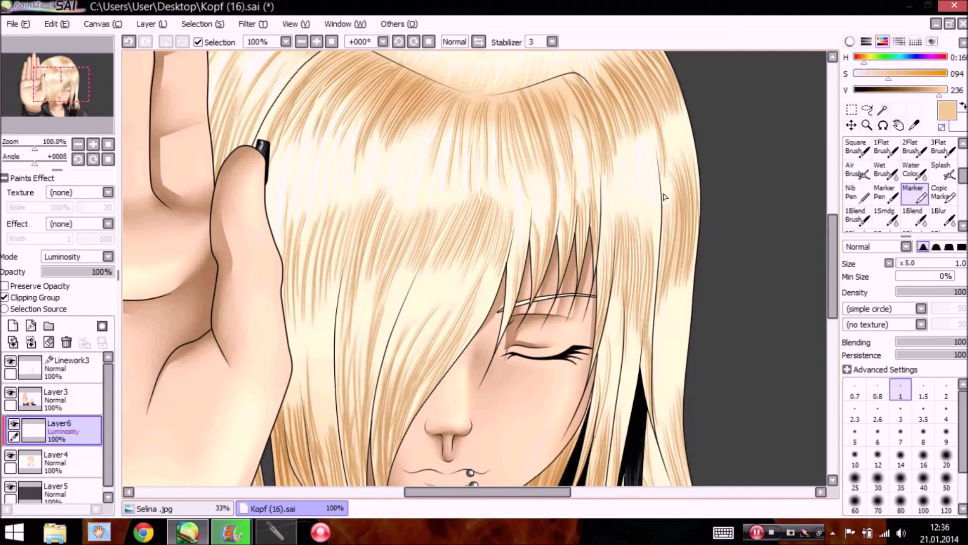
{"action": "scroll", "coordinate": [403, 221], "scroll_direction": "down", "scroll_amount": 5}
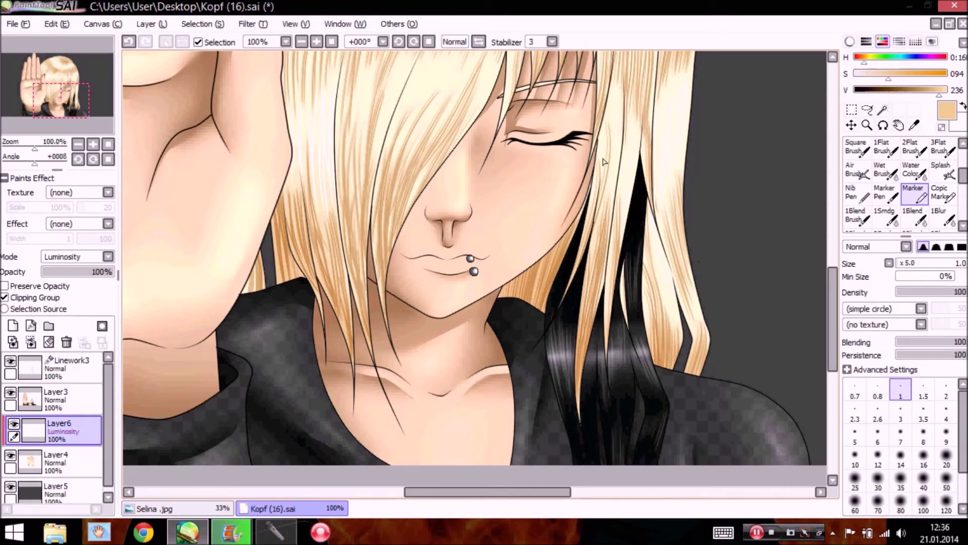
{"action": "left_click_drag", "start_coordinate": [834, 284], "coordinate": [833, 253]}
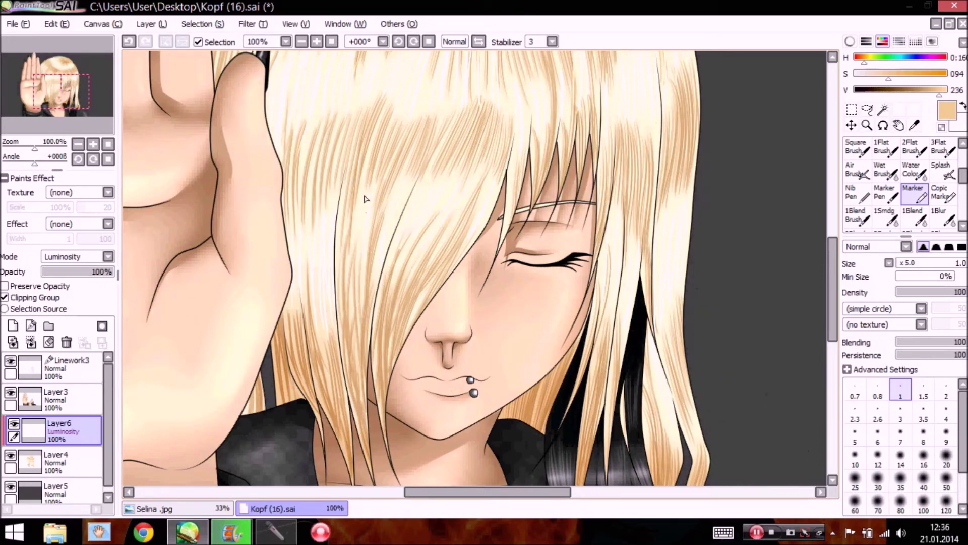
Duplicate the Luminosity highlight layer Layer6 and shift the copy very slightly with a transform
{"action": "left_click", "coordinate": [109, 147]}
{"action": "left_click", "coordinate": [150, 23]}
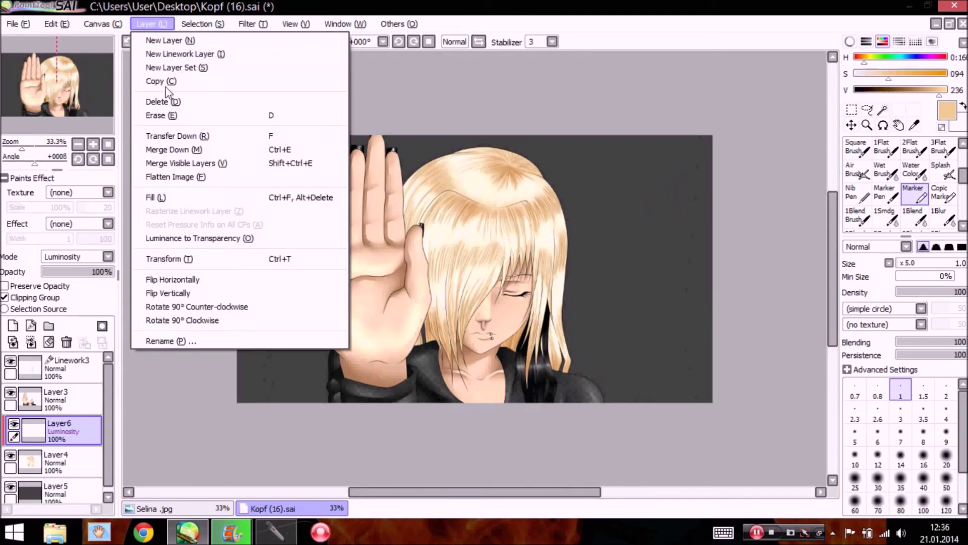
{"action": "left_click", "coordinate": [154, 82]}
{"action": "left_click", "coordinate": [93, 144]}
{"action": "left_click", "coordinate": [93, 144]}
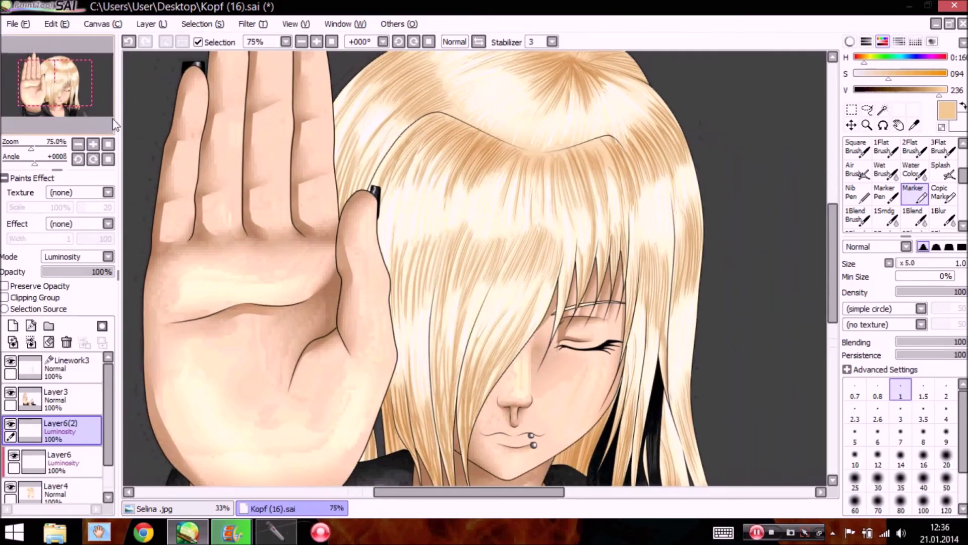
{"action": "key", "text": "ctrl+t"}
{"action": "left_click", "coordinate": [78, 144]}
{"action": "left_click_drag", "start_coordinate": [375, 106], "coordinate": [376, 105]}
{"action": "left_click", "coordinate": [866, 345]}
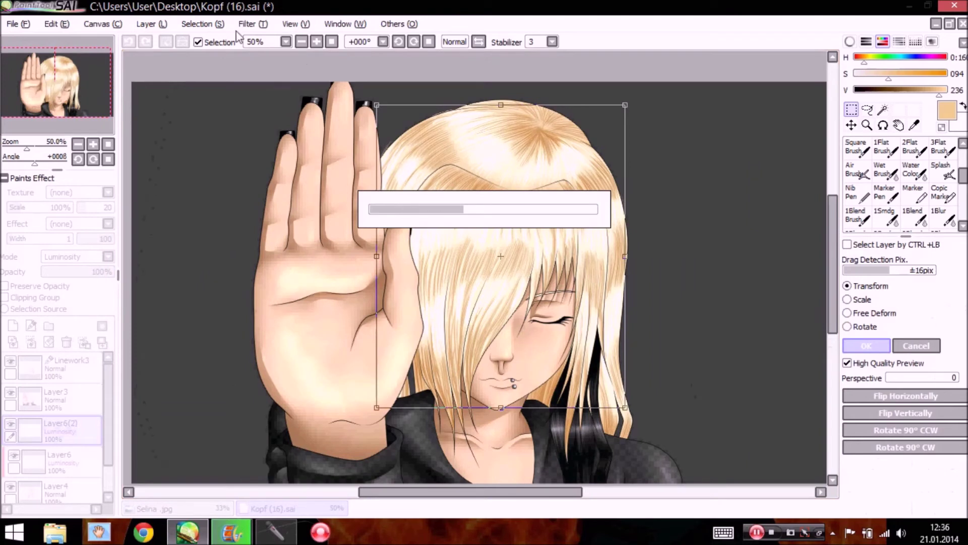
Raise the Luminescence of the duplicated highlight layer to +100 with the Hue and Saturation filter
{"action": "left_click", "coordinate": [261, 25]}
{"action": "left_click", "coordinate": [280, 38]}
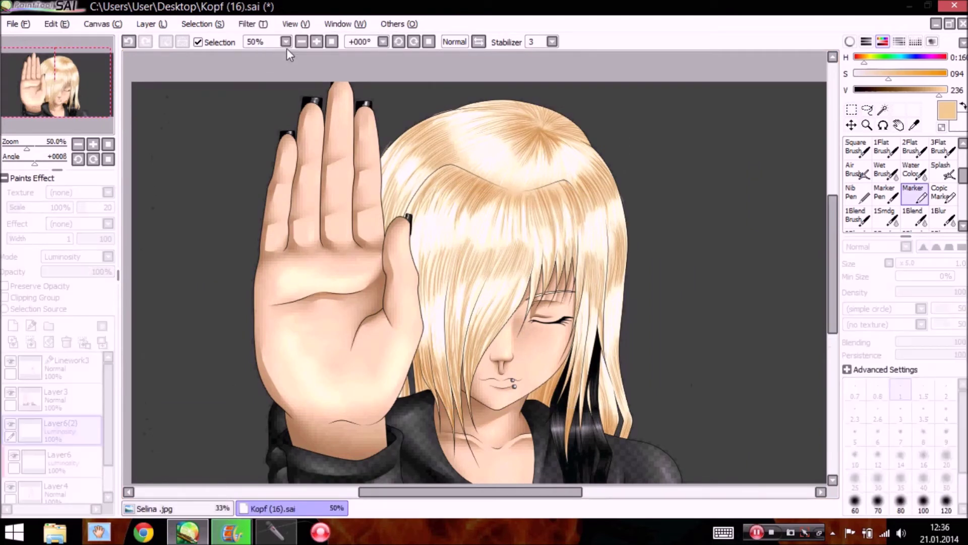
{"action": "left_click", "coordinate": [697, 151]}
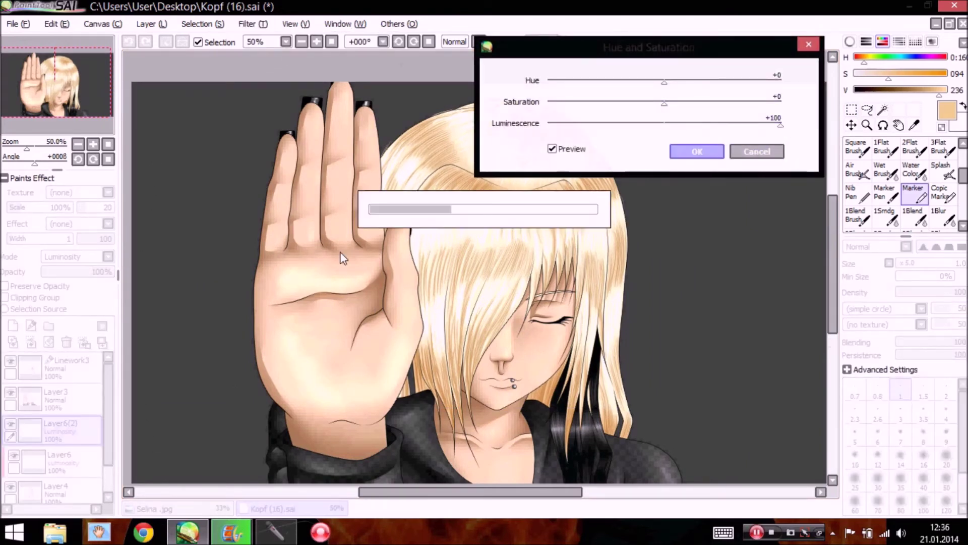
{"action": "left_click", "coordinate": [77, 144]}
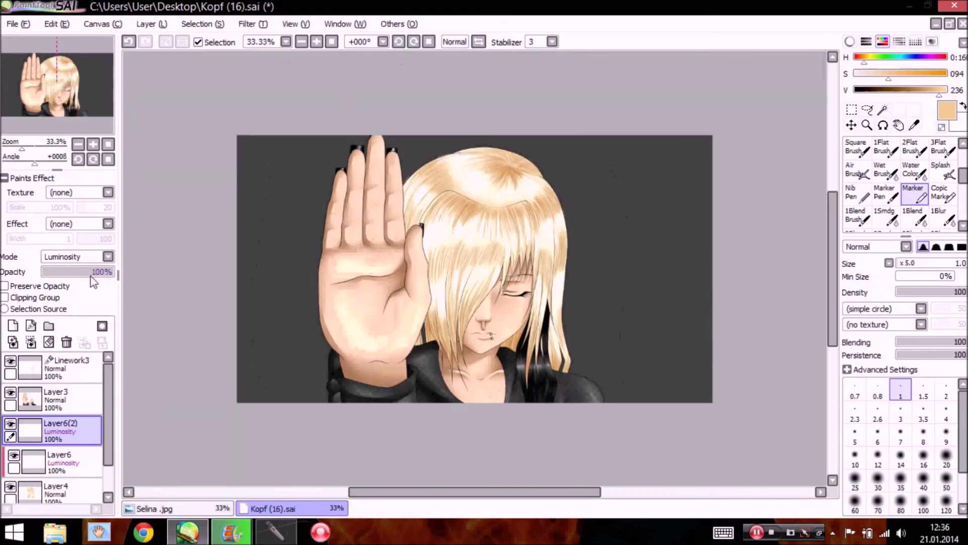
Place Layer6(2) beneath Layer6, clip it to the hair, and merge Layer6 down into it
{"action": "left_click_drag", "start_coordinate": [61, 428], "coordinate": [66, 472]}
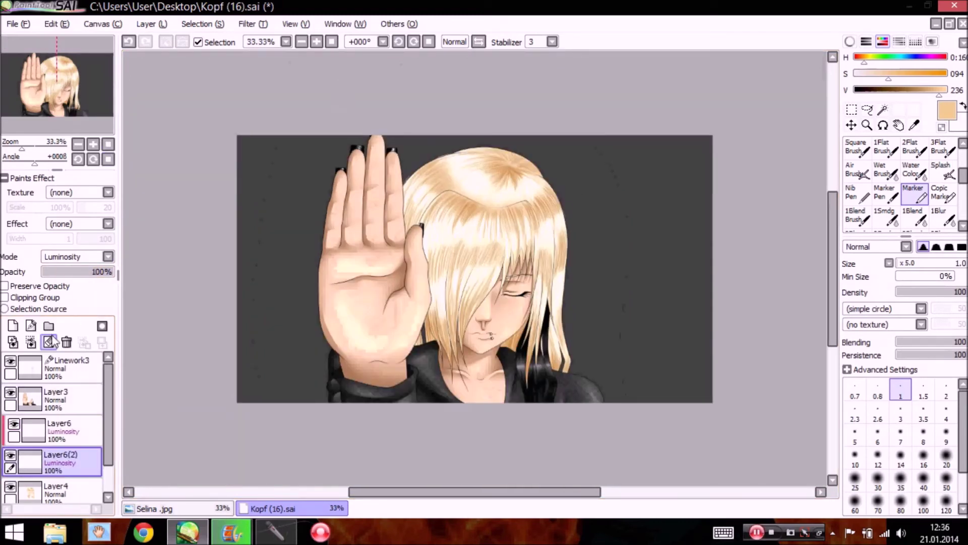
{"action": "left_click", "coordinate": [47, 298]}
{"action": "left_click", "coordinate": [93, 144]}
{"action": "left_click", "coordinate": [92, 143]}
{"action": "left_click_drag", "start_coordinate": [100, 127], "coordinate": [104, 135]}
{"action": "left_click", "coordinate": [65, 430]}
{"action": "left_click", "coordinate": [31, 342]}
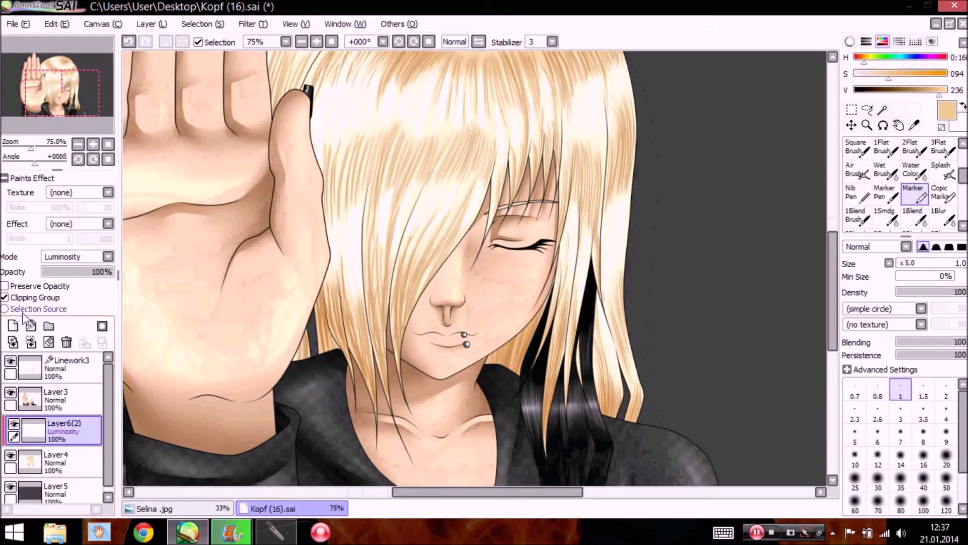
Create a new layer above Layer6(2), clip it to the hair, and set its blending mode to Luminosity
{"action": "left_click", "coordinate": [12, 327]}
{"action": "left_click", "coordinate": [5, 298]}
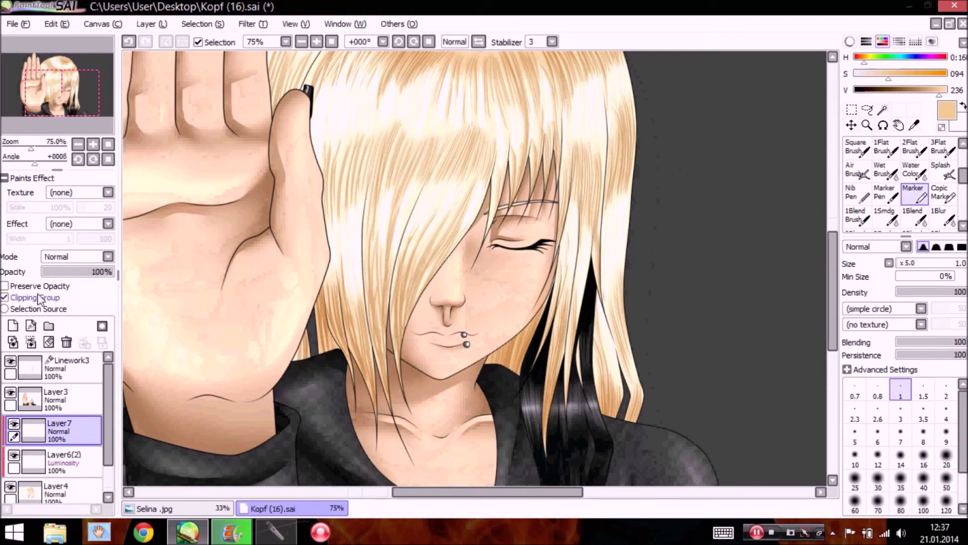
{"action": "left_click", "coordinate": [77, 256]}
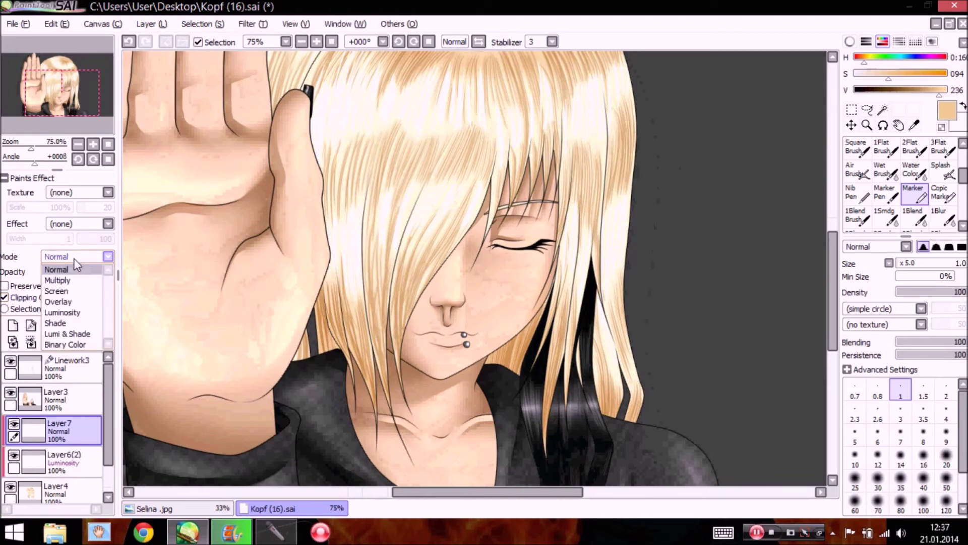
{"action": "left_click", "coordinate": [62, 314]}
{"action": "left_click", "coordinate": [78, 144]}
{"action": "left_click", "coordinate": [59, 85]}
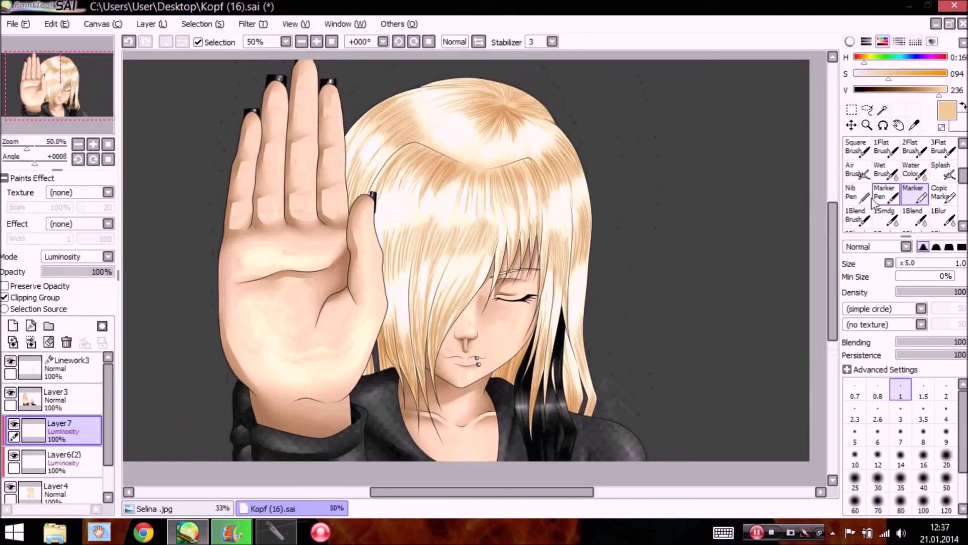
Paint broad curved highlight bands across the fringe, crown and lower hair with the size 50 Pen, undoing misplaced strokes
{"action": "left_click", "coordinate": [857, 170]}
{"action": "left_click", "coordinate": [949, 173]}
{"action": "scroll", "coordinate": [948, 174], "scroll_direction": "up", "scroll_amount": 3}
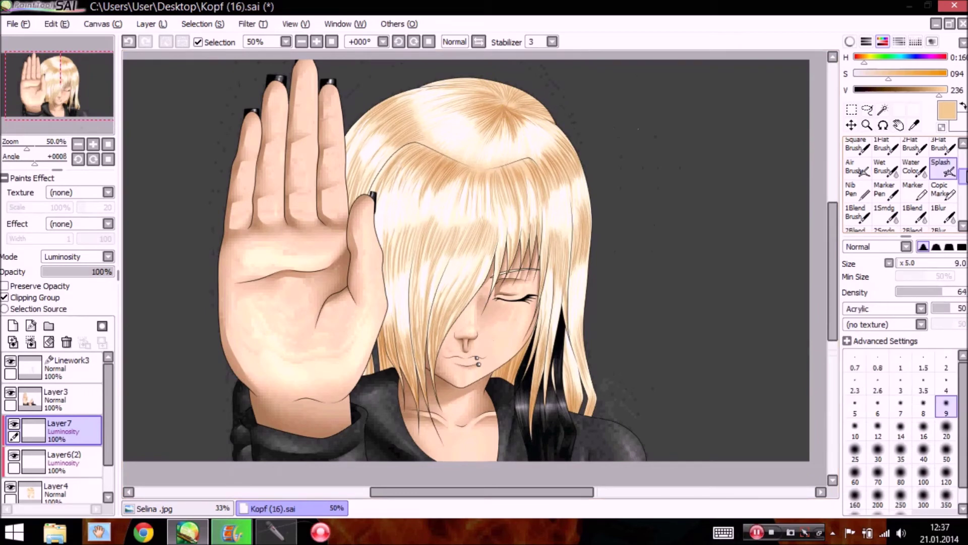
{"action": "left_click", "coordinate": [855, 173]}
{"action": "left_click_drag", "start_coordinate": [366, 176], "coordinate": [585, 197]}
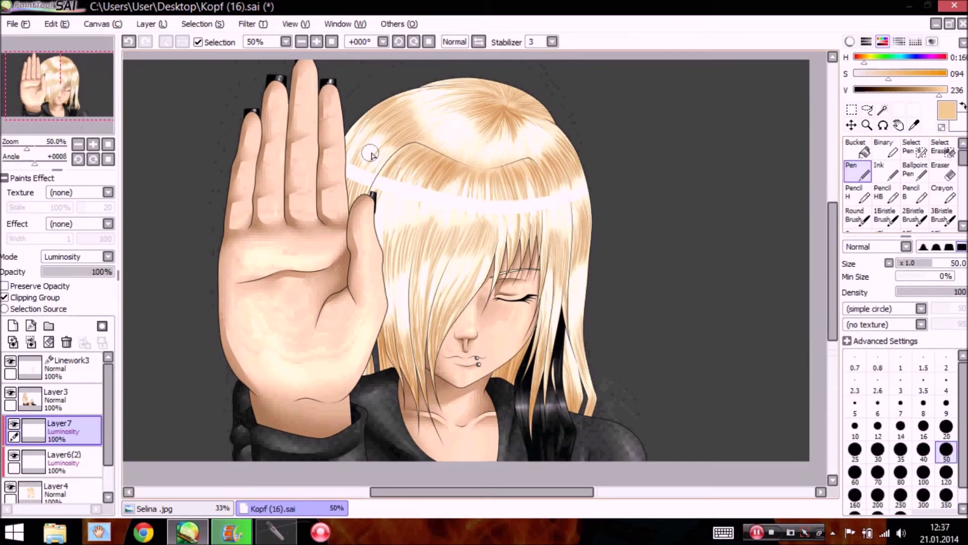
{"action": "left_click", "coordinate": [130, 42]}
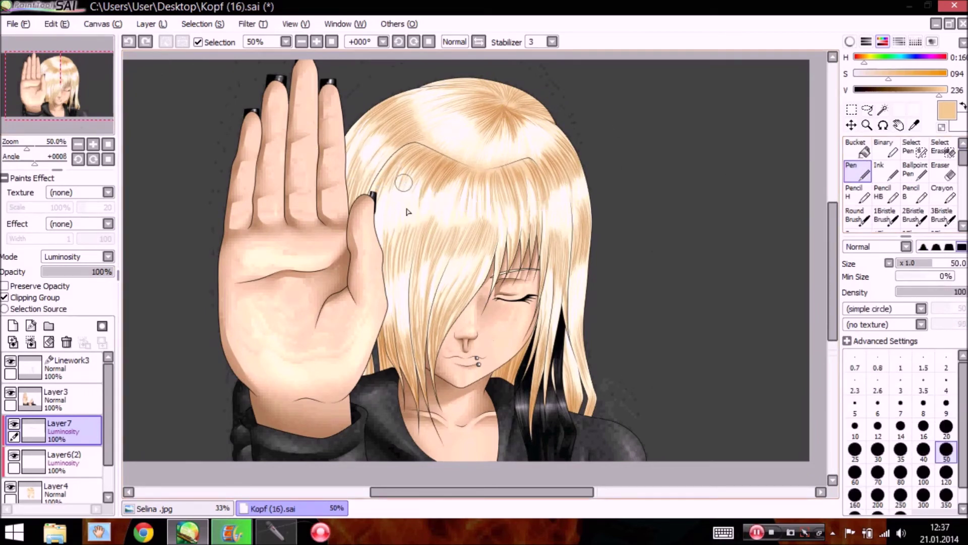
{"action": "left_click_drag", "start_coordinate": [374, 151], "coordinate": [542, 214]}
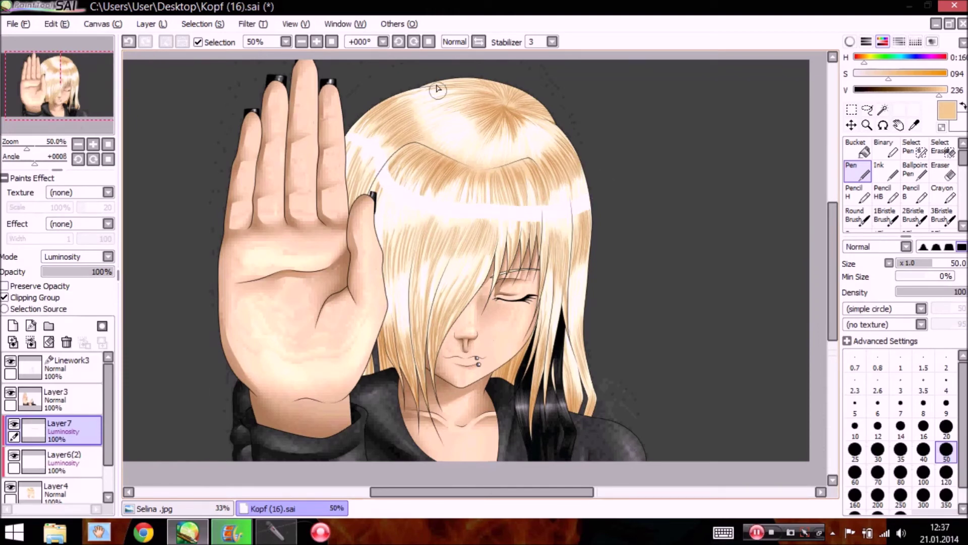
{"action": "left_click", "coordinate": [130, 42]}
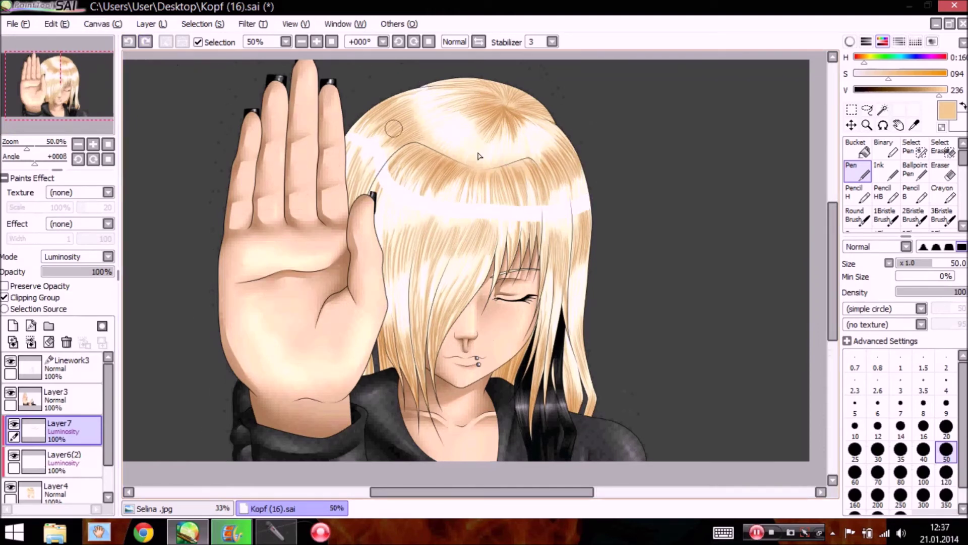
{"action": "mouse_move", "coordinate": [426, 81]}
{"action": "left_mouse_down"}
{"action": "mouse_move", "coordinate": [470, 131]}
{"action": "mouse_move", "coordinate": [569, 101]}
{"action": "left_mouse_up"}
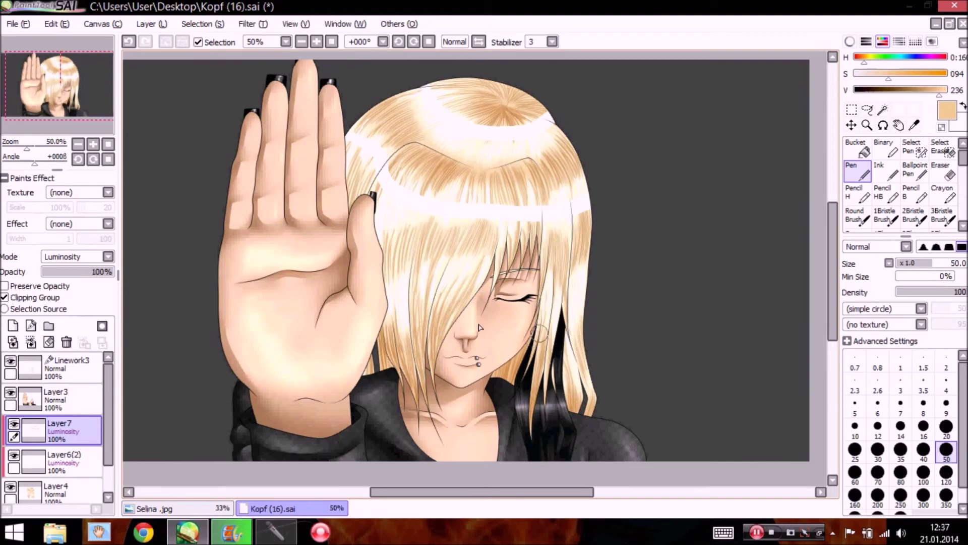
Soften the highlight bands on the lower hair, fringe and crown with the 1Blur brush at size 120
{"action": "scroll", "coordinate": [908, 192], "scroll_direction": "down", "scroll_amount": 3}
{"action": "left_click", "coordinate": [942, 217]}
{"action": "double_click", "coordinate": [93, 144]}
{"action": "left_click_drag", "start_coordinate": [60, 86], "coordinate": [63, 97]}
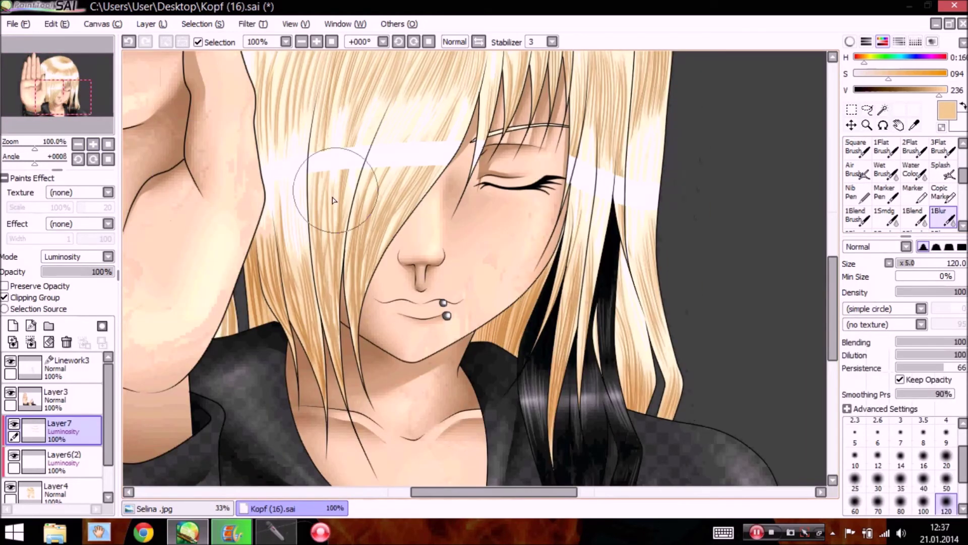
{"action": "left_click_drag", "start_coordinate": [361, 181], "coordinate": [399, 180]}
{"action": "left_click_drag", "start_coordinate": [77, 103], "coordinate": [81, 91]}
{"action": "mouse_move", "coordinate": [655, 113]}
{"action": "left_mouse_down"}
{"action": "mouse_move", "coordinate": [318, 133]}
{"action": "mouse_move", "coordinate": [210, 102]}
{"action": "left_mouse_up"}
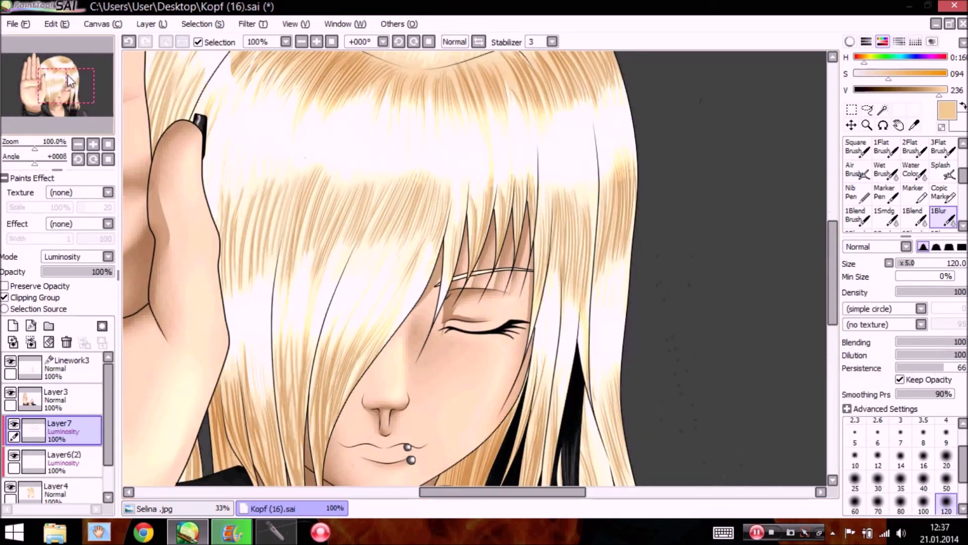
{"action": "left_click_drag", "start_coordinate": [67, 76], "coordinate": [59, 61]}
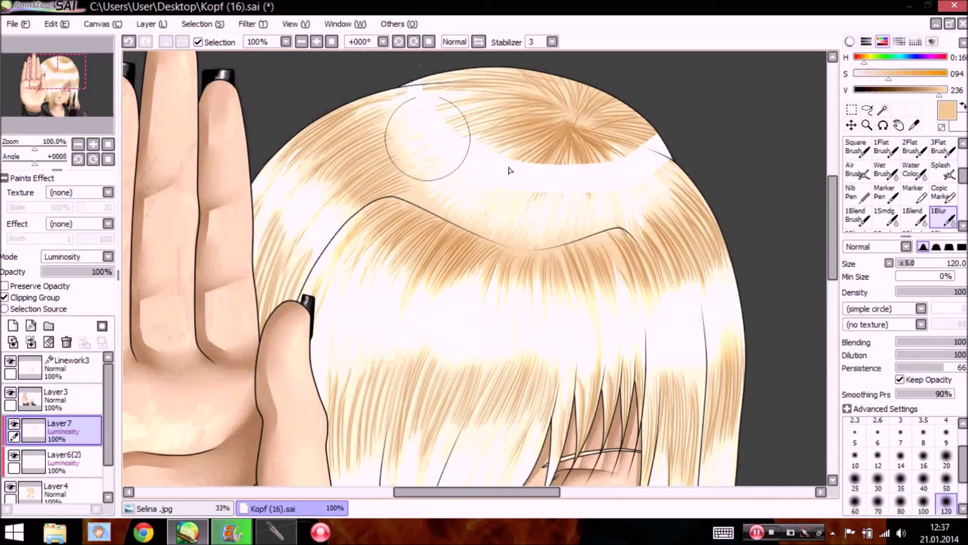
{"action": "left_click_drag", "start_coordinate": [429, 126], "coordinate": [457, 100]}
{"action": "left_click_drag", "start_coordinate": [428, 71], "coordinate": [528, 88]}
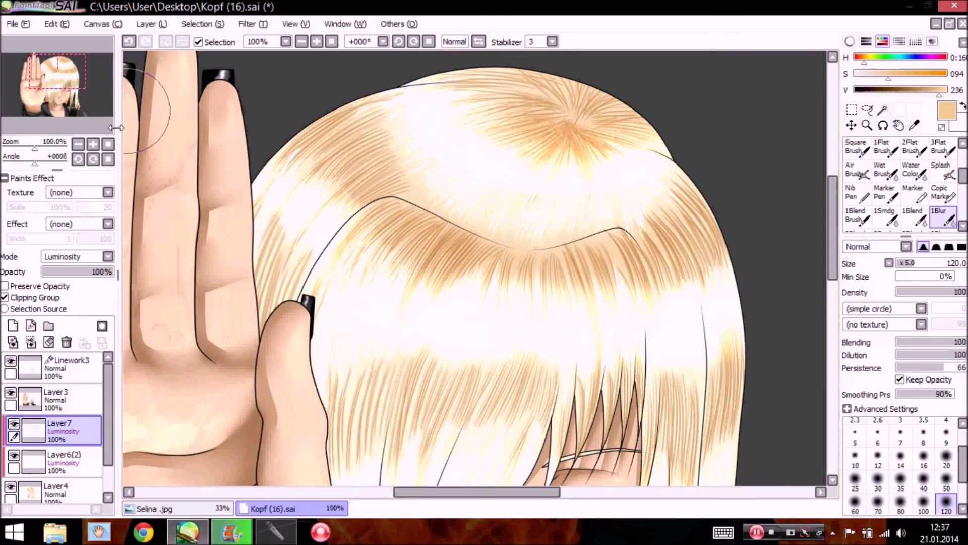
Lower the highlight band layer's opacity to 75% and merge it down into Layer6(2)
{"action": "left_click", "coordinate": [108, 145]}
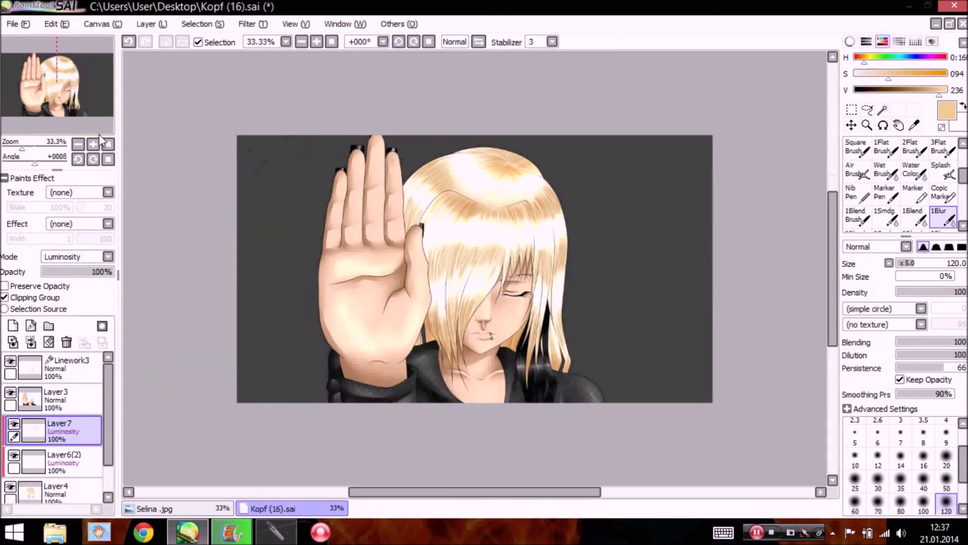
{"action": "mouse_move", "coordinate": [107, 271]}
{"action": "left_mouse_down"}
{"action": "mouse_move", "coordinate": [37, 285]}
{"action": "mouse_move", "coordinate": [101, 293]}
{"action": "left_mouse_up"}
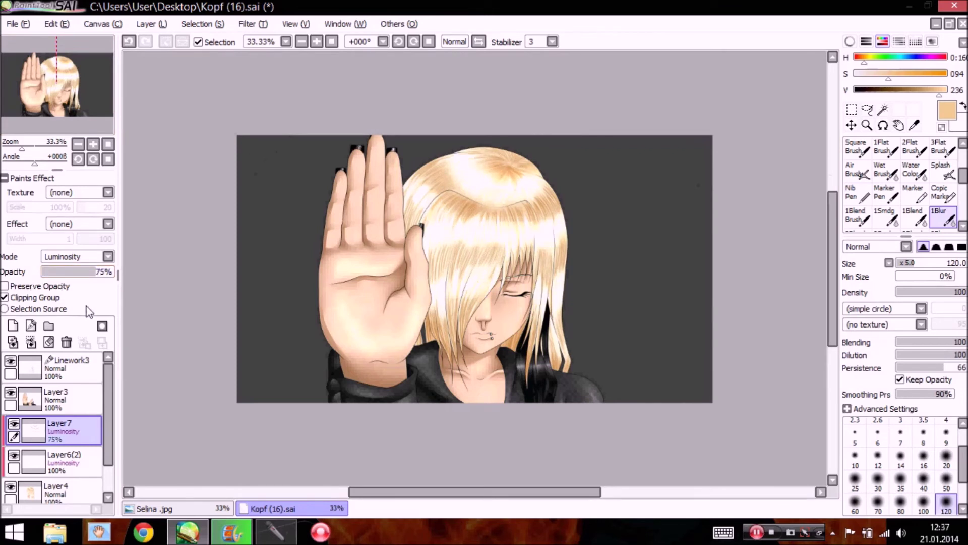
{"action": "left_click", "coordinate": [29, 345]}
{"action": "left_click", "coordinate": [29, 344]}
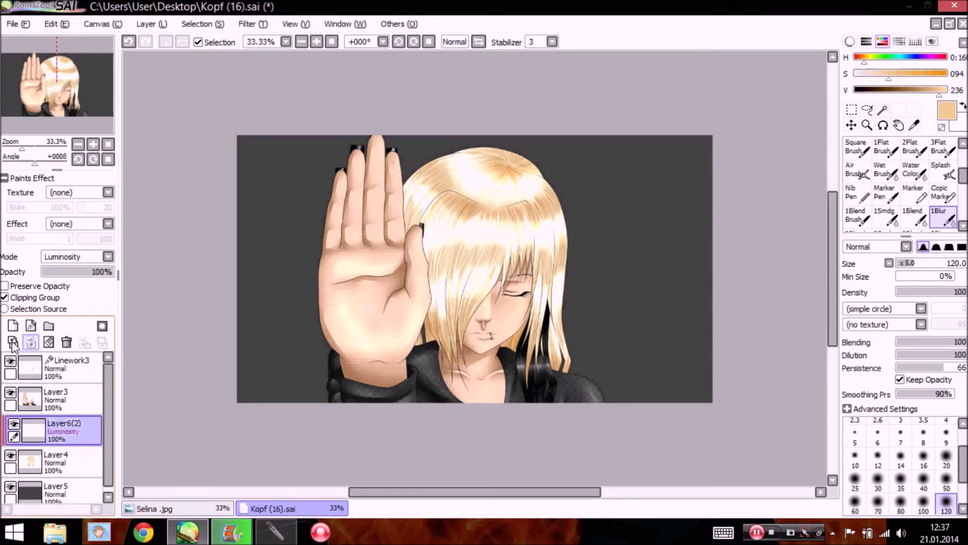
Create a new layer above Layer4, clip it to the hair, and set its blending mode to Multiply
{"action": "left_click", "coordinate": [13, 325]}
{"action": "left_click", "coordinate": [5, 297]}
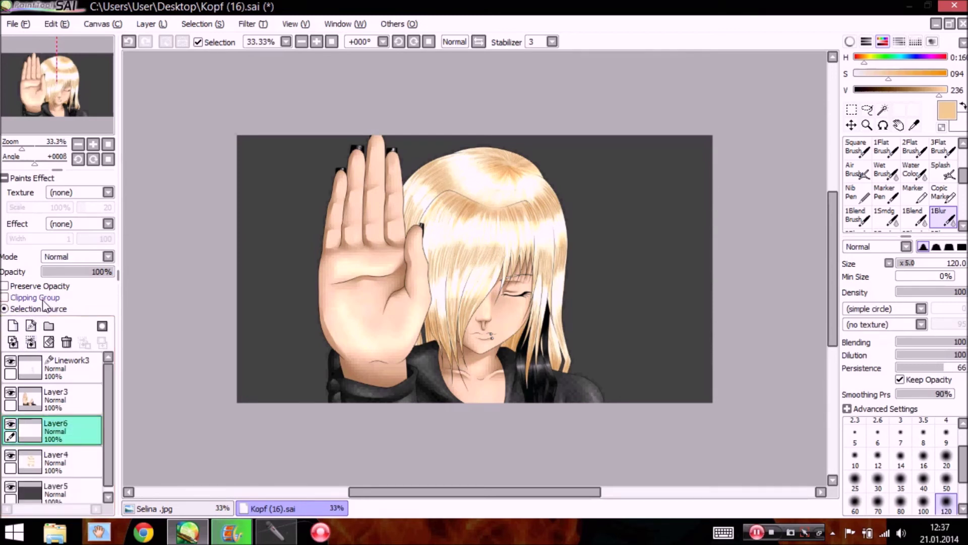
{"action": "left_click", "coordinate": [107, 256]}
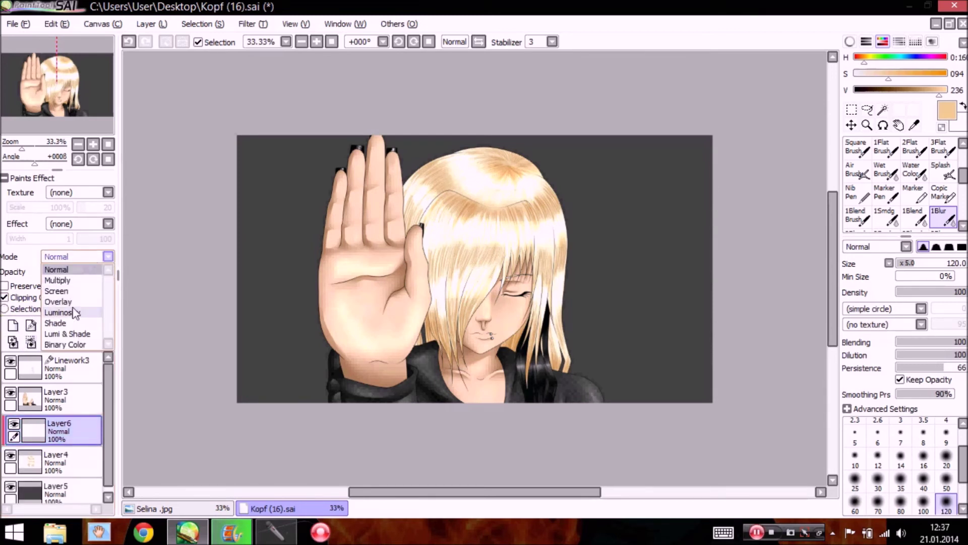
{"action": "left_click", "coordinate": [76, 279]}
Airbrush soft tan shading over the crown, fringe and lower hair on the clipped Multiply layer at size 350
{"action": "left_click", "coordinate": [92, 144]}
{"action": "left_click_drag", "start_coordinate": [93, 117], "coordinate": [92, 109]}
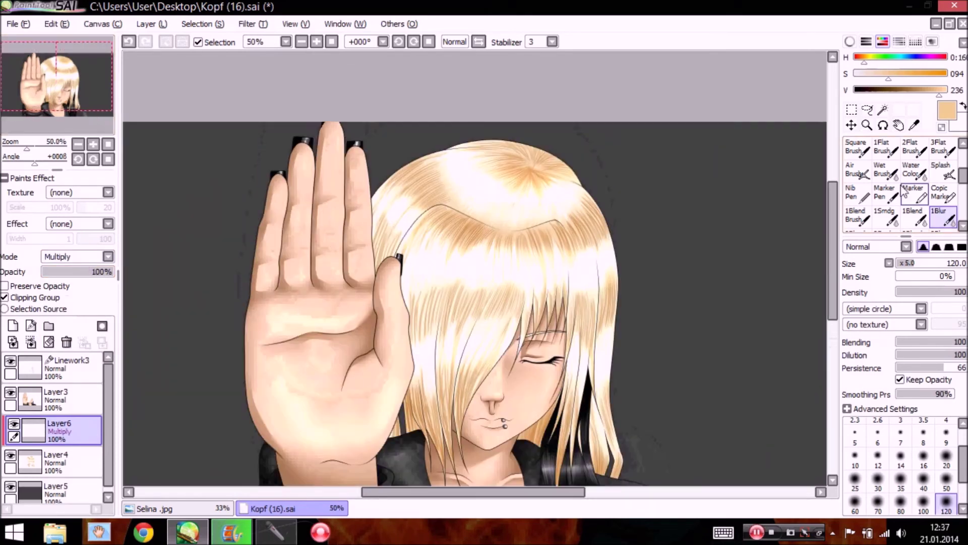
{"action": "left_click", "coordinate": [857, 172]}
{"action": "scroll", "coordinate": [958, 497], "scroll_direction": "down", "scroll_amount": 2}
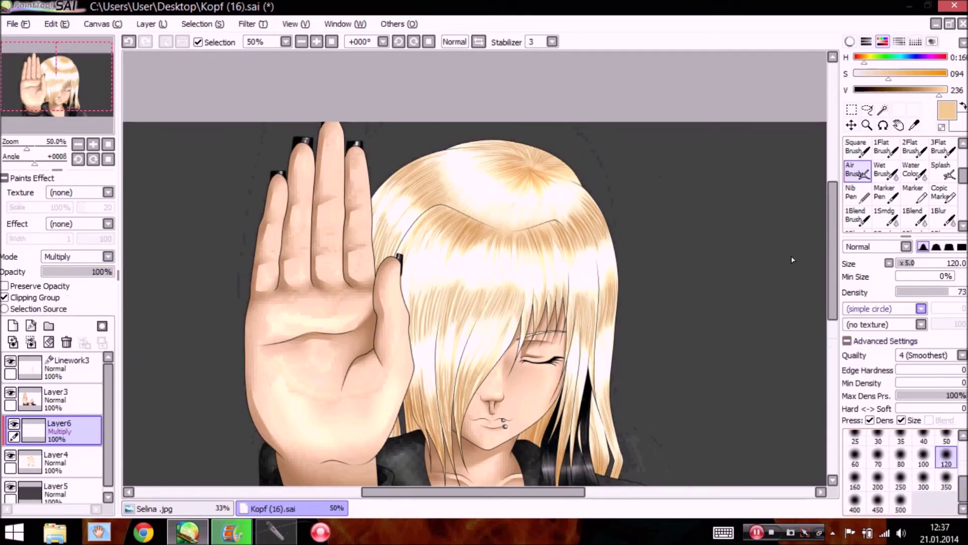
{"action": "left_click", "coordinate": [941, 487]}
{"action": "mouse_move", "coordinate": [512, 119]}
{"action": "left_mouse_down"}
{"action": "mouse_move", "coordinate": [502, 168]}
{"action": "mouse_move", "coordinate": [506, 163]}
{"action": "mouse_move", "coordinate": [533, 223]}
{"action": "mouse_move", "coordinate": [421, 197]}
{"action": "mouse_move", "coordinate": [585, 222]}
{"action": "mouse_move", "coordinate": [415, 280]}
{"action": "mouse_move", "coordinate": [631, 277]}
{"action": "left_mouse_up"}
{"action": "left_click_drag", "start_coordinate": [265, 290], "coordinate": [283, 205]}
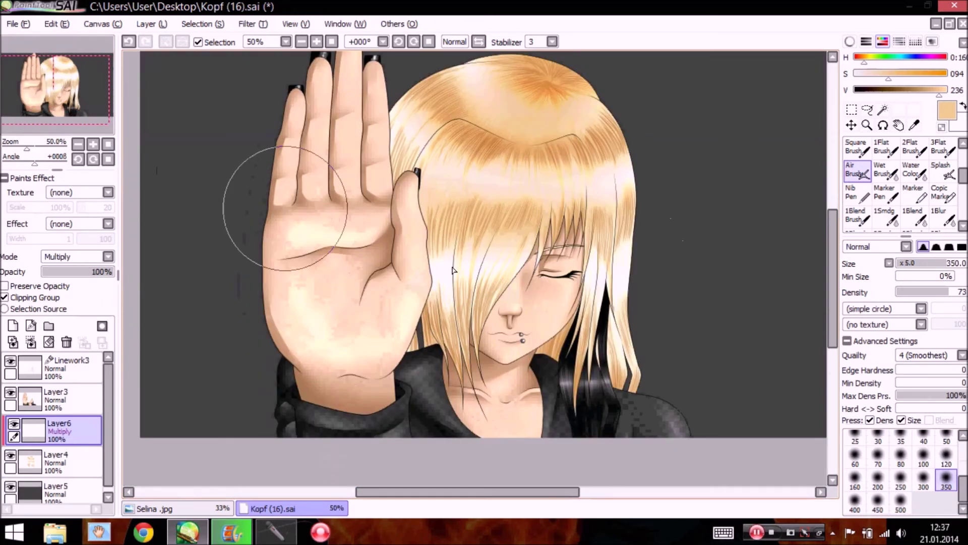
Blur the airbrushed hair shading with the 1Blur brush at size 350
{"action": "left_click", "coordinate": [940, 216]}
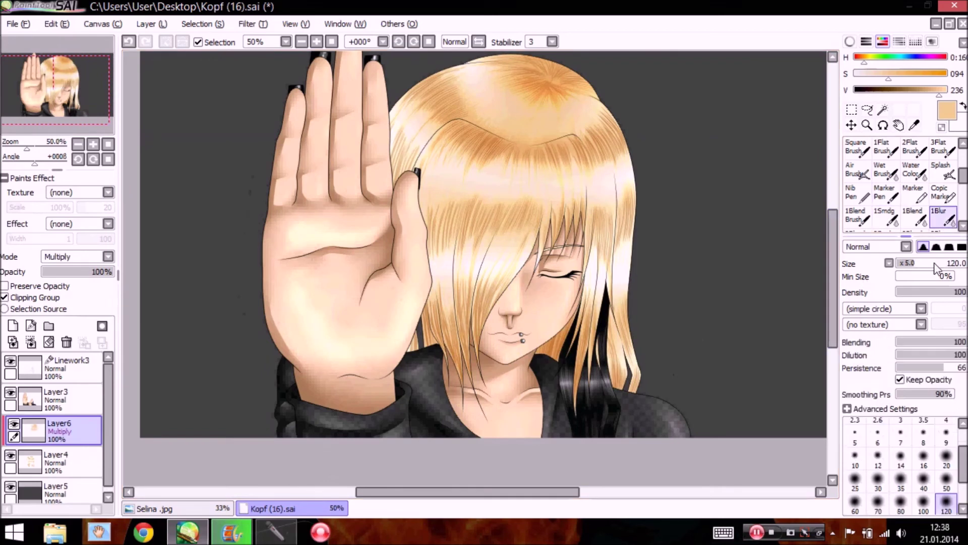
{"action": "scroll", "coordinate": [956, 508], "scroll_direction": "down", "scroll_amount": 2}
{"action": "left_click", "coordinate": [946, 479]}
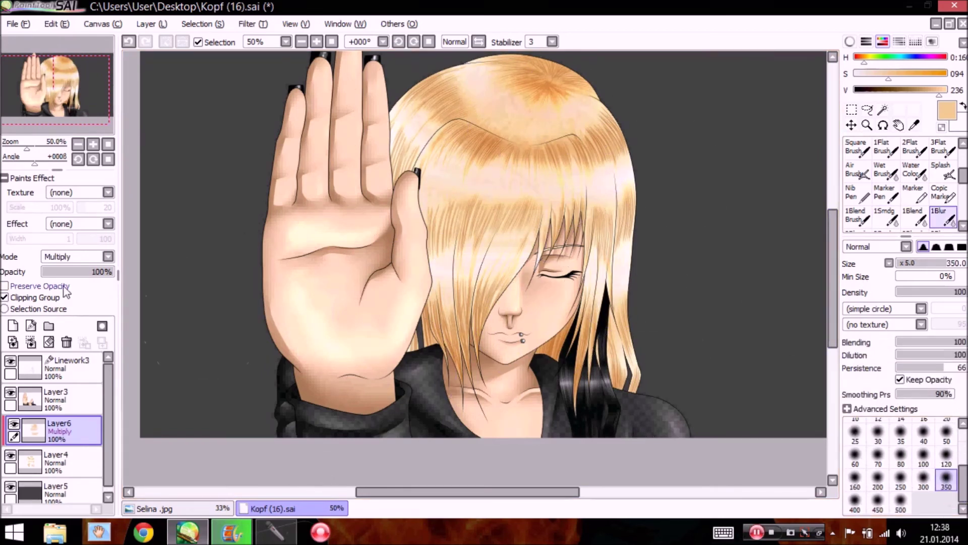
Lower the Multiply shading layer's opacity to 48%, then merge it and Layer3 down into Layer4
{"action": "left_click_drag", "start_coordinate": [88, 269], "coordinate": [78, 281]}
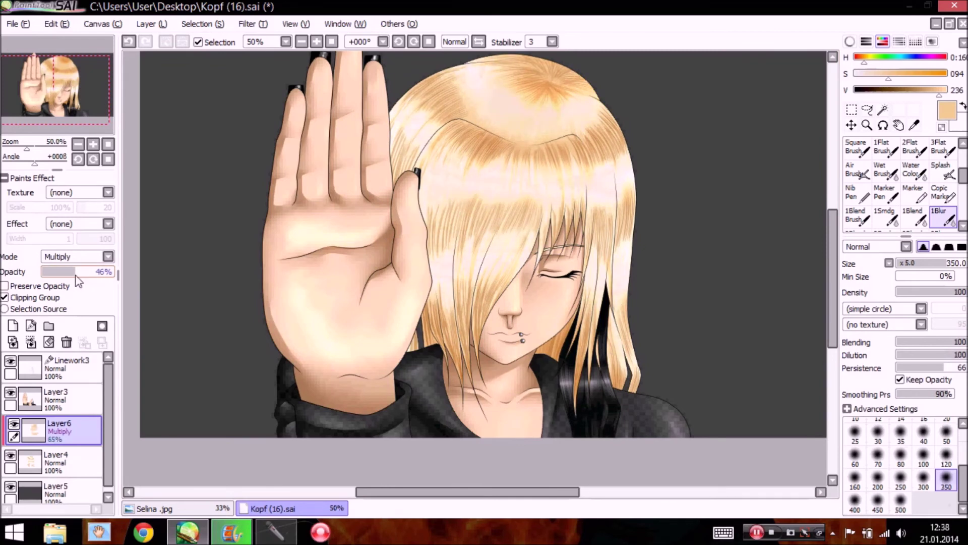
{"action": "left_click", "coordinate": [110, 143]}
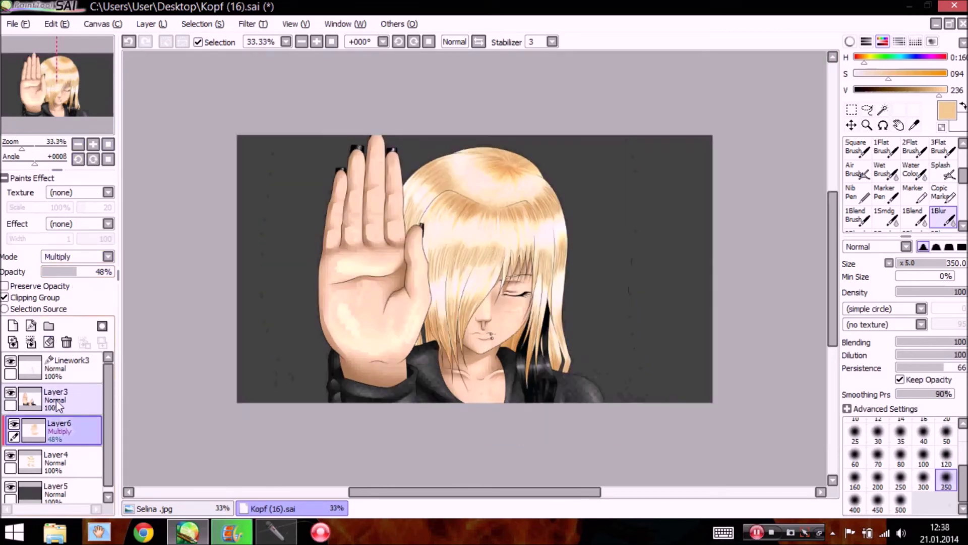
{"action": "left_click", "coordinate": [31, 343]}
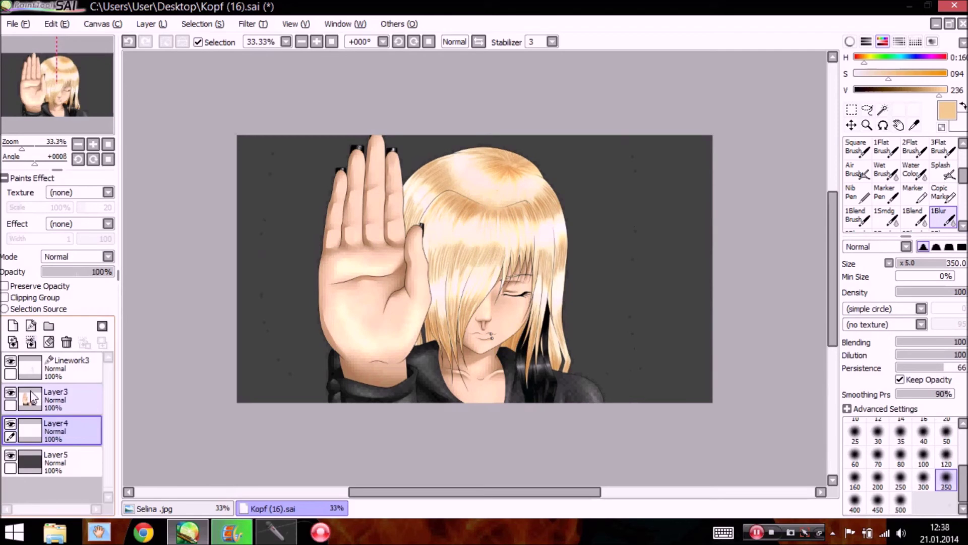
{"action": "left_click", "coordinate": [43, 406]}
{"action": "left_click", "coordinate": [31, 344]}
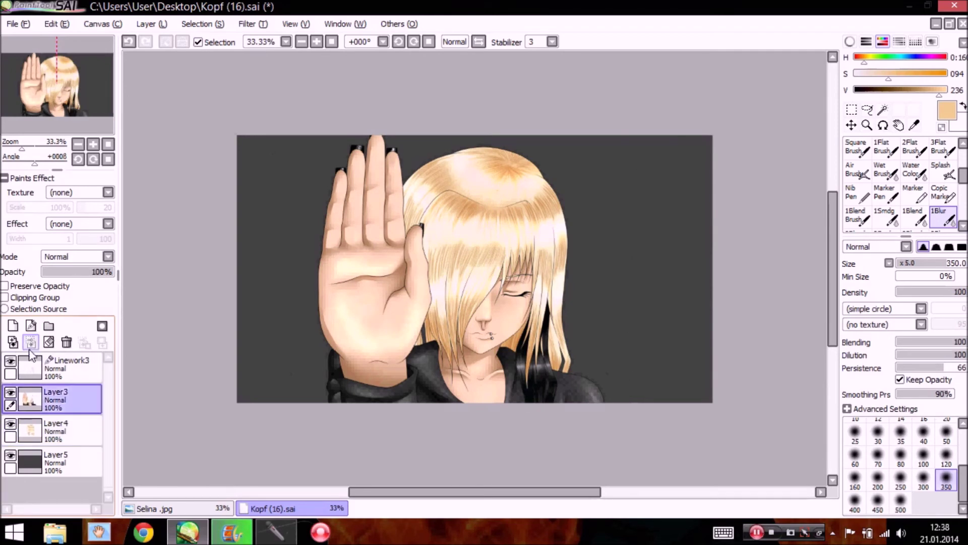
{"action": "left_click", "coordinate": [93, 145]}
{"action": "left_click", "coordinate": [93, 144]}
{"action": "left_click", "coordinate": [93, 144]}
{"action": "left_click", "coordinate": [78, 144]}
{"action": "left_click", "coordinate": [79, 144]}
{"action": "left_click", "coordinate": [92, 144]}
{"action": "left_click", "coordinate": [92, 145]}
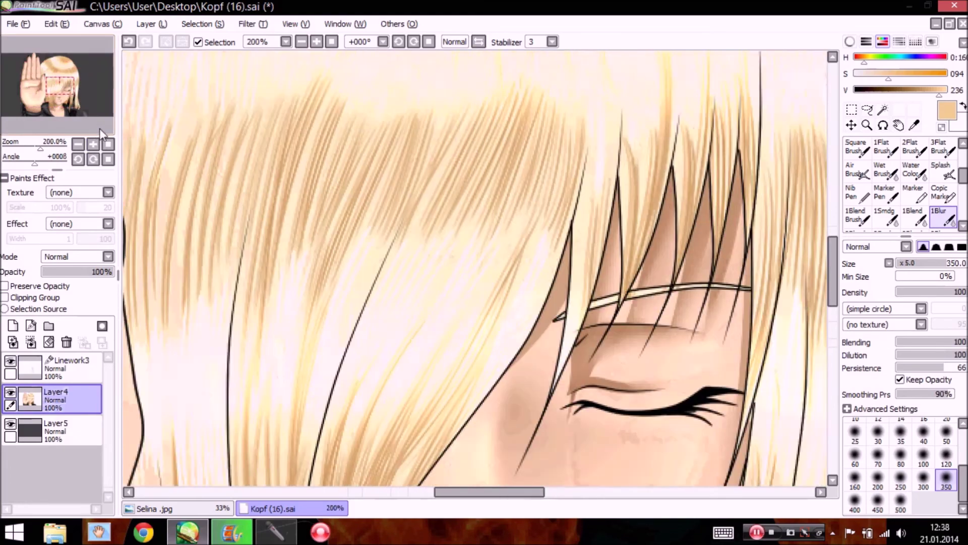
{"action": "left_click", "coordinate": [93, 145]}
{"action": "left_click", "coordinate": [93, 144]}
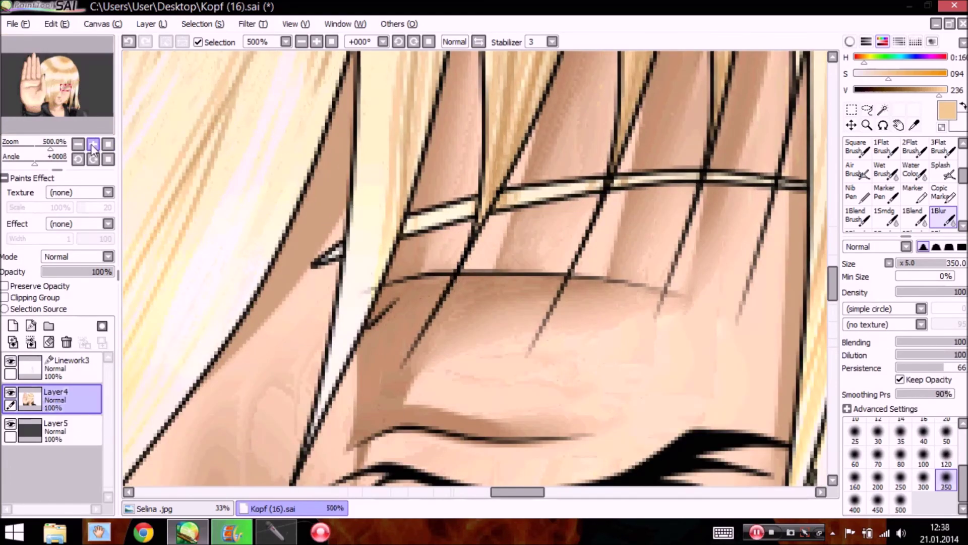
{"action": "left_click", "coordinate": [13, 325]}
{"action": "scroll", "coordinate": [963, 175], "scroll_direction": "down", "scroll_amount": 1}
{"action": "scroll", "coordinate": [964, 176], "scroll_direction": "up", "scroll_amount": 5}
{"action": "left_click", "coordinate": [857, 148]}
{"action": "left_click", "coordinate": [857, 171]}
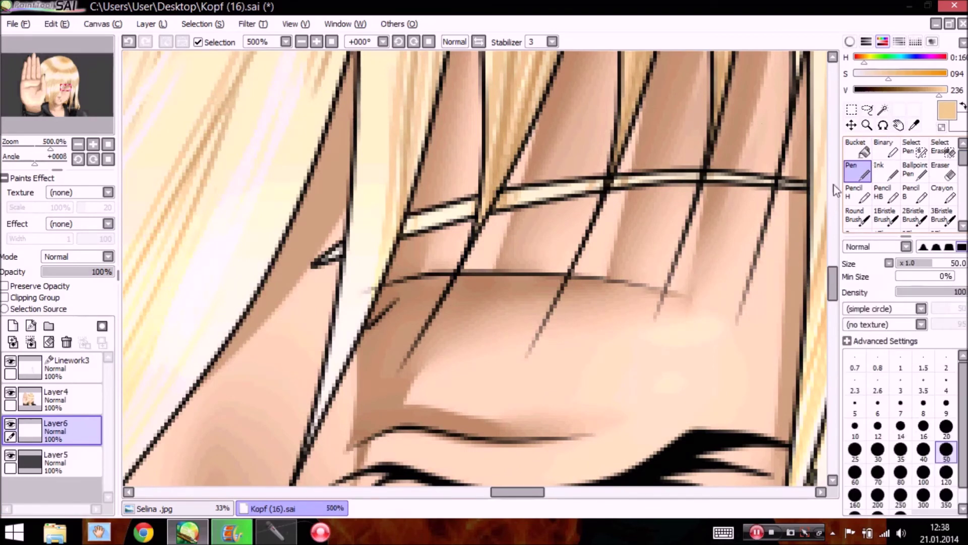
{"action": "left_click", "coordinate": [946, 427]}
{"action": "scroll", "coordinate": [624, 175], "scroll_direction": "up", "scroll_amount": 3}
{"action": "left_click_drag", "start_coordinate": [40, 82], "coordinate": [46, 90]}
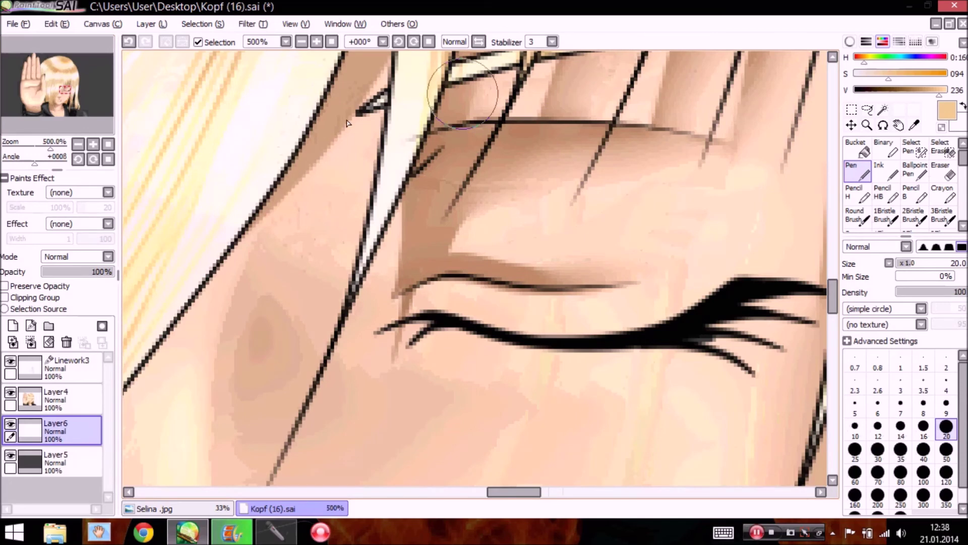
{"action": "left_click", "coordinate": [66, 343]}
{"action": "left_click", "coordinate": [108, 146]}
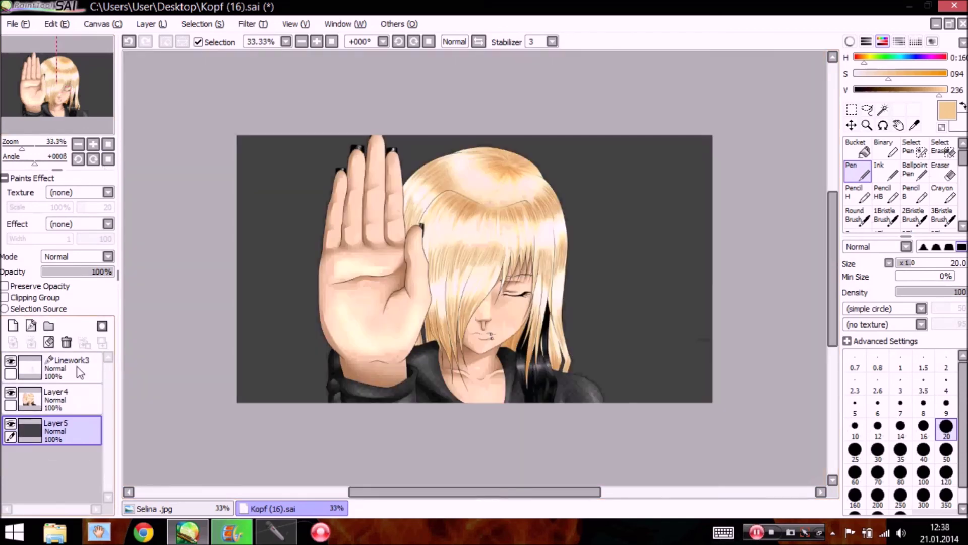
{"action": "left_click", "coordinate": [11, 392]}
{"action": "left_click", "coordinate": [10, 392]}
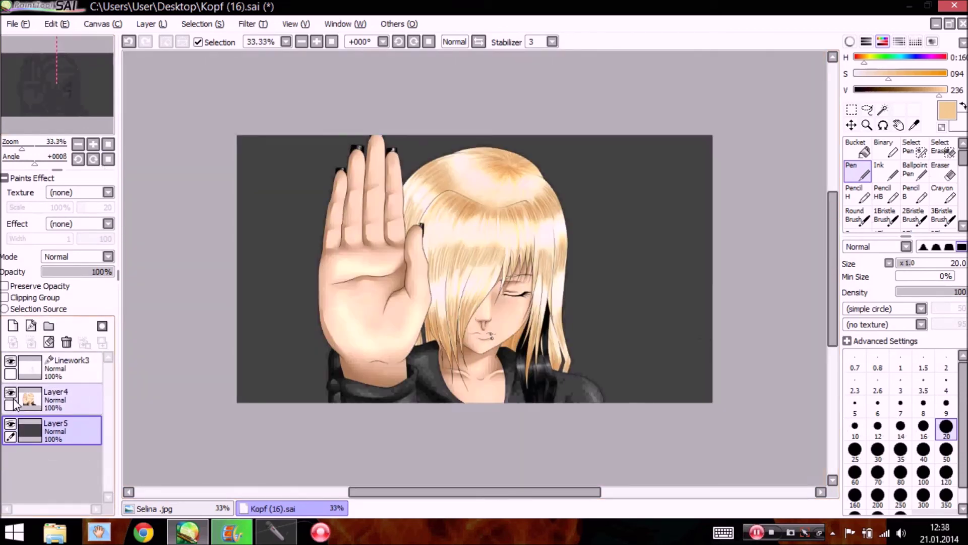
Select the face area around the mouth with the Magic Wand on the Linework3 layer
{"action": "left_click", "coordinate": [93, 144]}
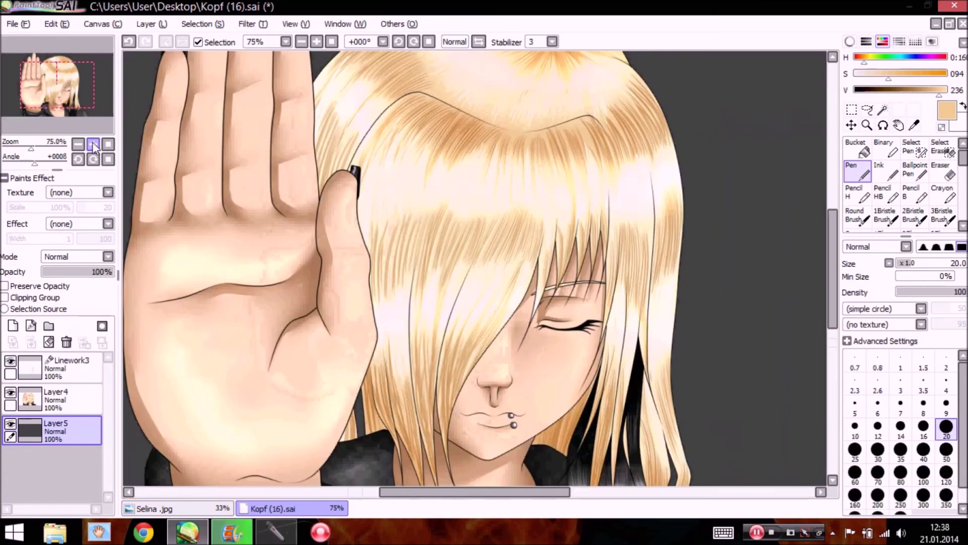
{"action": "left_click", "coordinate": [93, 144]}
{"action": "left_click", "coordinate": [92, 144]}
{"action": "left_click", "coordinate": [92, 145]}
{"action": "left_click", "coordinate": [93, 145]}
{"action": "left_click_drag", "start_coordinate": [93, 115], "coordinate": [95, 129]}
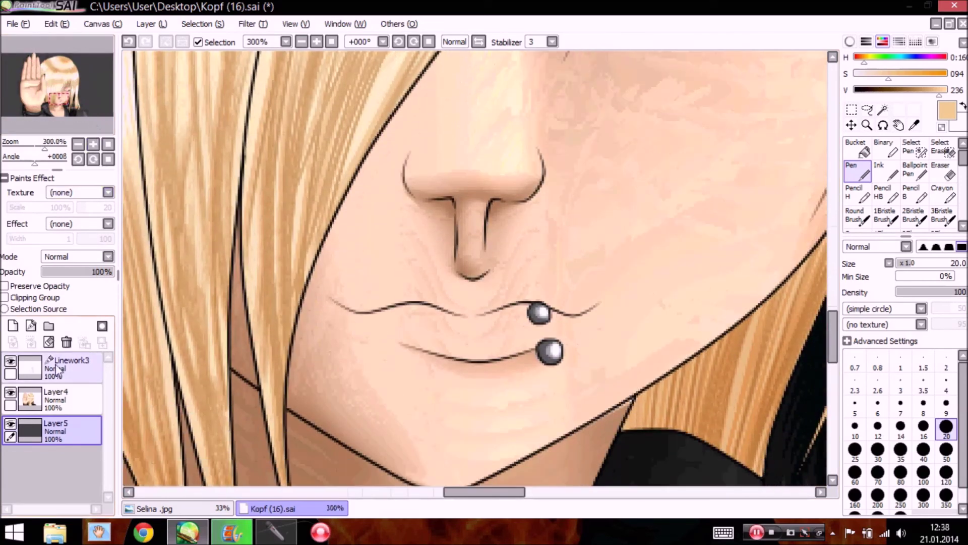
{"action": "left_click", "coordinate": [58, 370]}
{"action": "left_click", "coordinate": [882, 110]}
{"action": "left_click", "coordinate": [481, 330]}
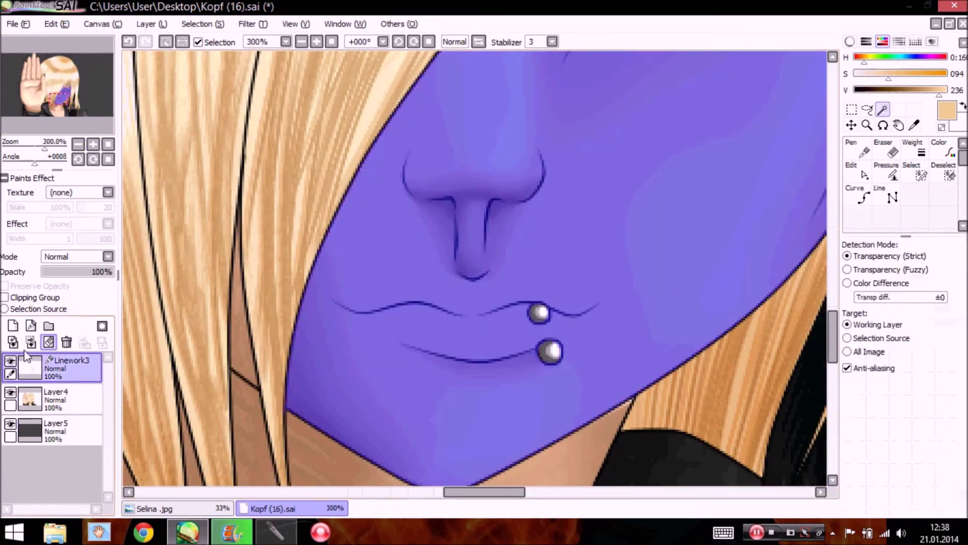
Create a layer above Layer4, paint both lips pure red with the Pen, and trim their outline with the size 20 Eraser
{"action": "left_click", "coordinate": [54, 406]}
{"action": "left_click", "coordinate": [31, 325]}
{"action": "left_click", "coordinate": [93, 144]}
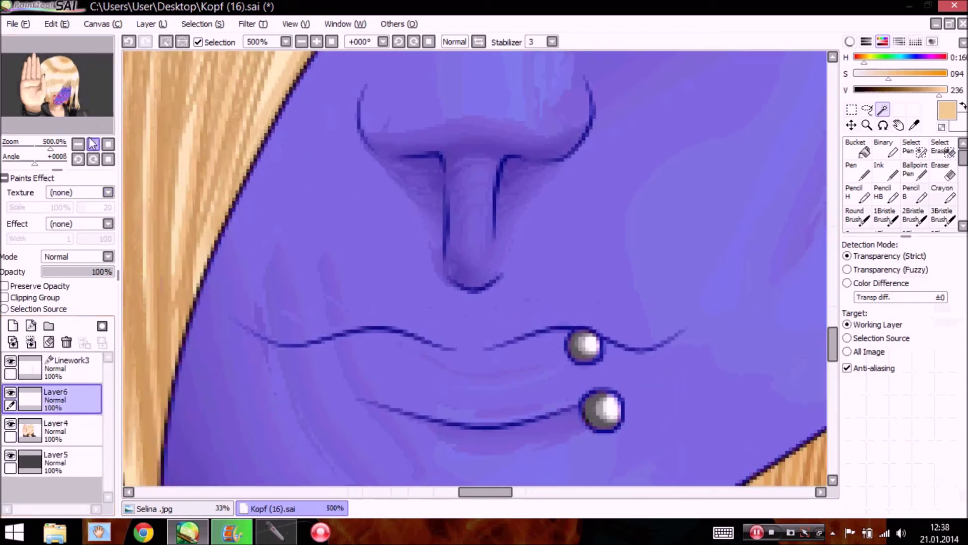
{"action": "left_click", "coordinate": [946, 73]}
{"action": "left_click", "coordinate": [946, 57]}
{"action": "left_click", "coordinate": [857, 171]}
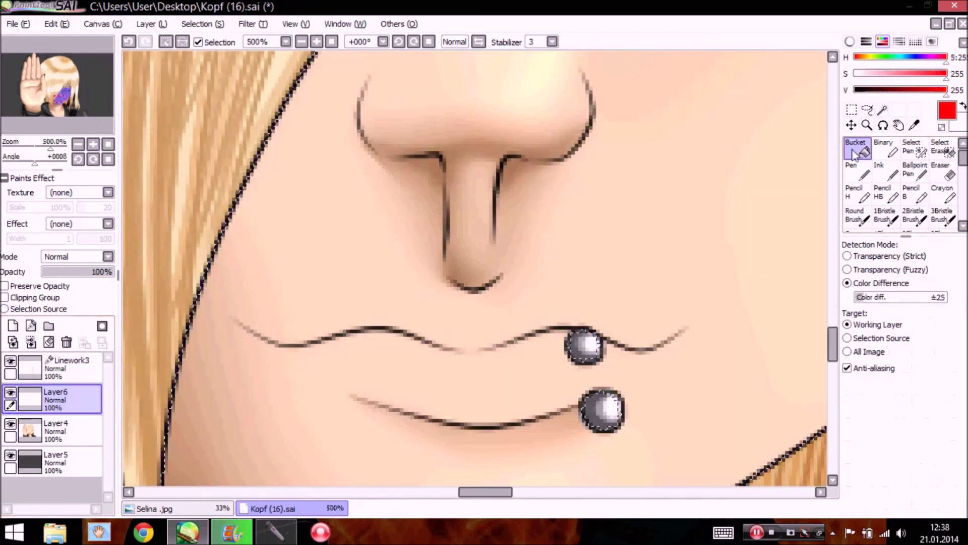
{"action": "mouse_move", "coordinate": [582, 343]}
{"action": "left_mouse_down"}
{"action": "mouse_move", "coordinate": [495, 359]}
{"action": "mouse_move", "coordinate": [572, 342]}
{"action": "mouse_move", "coordinate": [505, 364]}
{"action": "mouse_move", "coordinate": [568, 337]}
{"action": "mouse_move", "coordinate": [501, 357]}
{"action": "mouse_move", "coordinate": [563, 342]}
{"action": "mouse_move", "coordinate": [600, 348]}
{"action": "mouse_move", "coordinate": [510, 352]}
{"action": "mouse_move", "coordinate": [638, 352]}
{"action": "mouse_move", "coordinate": [537, 390]}
{"action": "mouse_move", "coordinate": [625, 354]}
{"action": "mouse_move", "coordinate": [612, 348]}
{"action": "mouse_move", "coordinate": [643, 349]}
{"action": "mouse_move", "coordinate": [596, 375]}
{"action": "mouse_move", "coordinate": [515, 391]}
{"action": "mouse_move", "coordinate": [430, 381]}
{"action": "mouse_move", "coordinate": [375, 344]}
{"action": "mouse_move", "coordinate": [464, 353]}
{"action": "mouse_move", "coordinate": [371, 330]}
{"action": "mouse_move", "coordinate": [309, 352]}
{"action": "mouse_move", "coordinate": [292, 348]}
{"action": "mouse_move", "coordinate": [427, 385]}
{"action": "mouse_move", "coordinate": [469, 386]}
{"action": "mouse_move", "coordinate": [440, 394]}
{"action": "mouse_move", "coordinate": [350, 368]}
{"action": "mouse_move", "coordinate": [487, 393]}
{"action": "mouse_move", "coordinate": [611, 333]}
{"action": "mouse_move", "coordinate": [591, 367]}
{"action": "mouse_move", "coordinate": [444, 403]}
{"action": "mouse_move", "coordinate": [371, 366]}
{"action": "mouse_move", "coordinate": [392, 353]}
{"action": "mouse_move", "coordinate": [291, 349]}
{"action": "mouse_move", "coordinate": [348, 342]}
{"action": "mouse_move", "coordinate": [443, 303]}
{"action": "mouse_move", "coordinate": [525, 310]}
{"action": "mouse_move", "coordinate": [419, 309]}
{"action": "mouse_move", "coordinate": [280, 346]}
{"action": "mouse_move", "coordinate": [427, 313]}
{"action": "mouse_move", "coordinate": [452, 337]}
{"action": "mouse_move", "coordinate": [409, 324]}
{"action": "mouse_move", "coordinate": [514, 340]}
{"action": "mouse_move", "coordinate": [536, 326]}
{"action": "mouse_move", "coordinate": [533, 299]}
{"action": "mouse_move", "coordinate": [475, 309]}
{"action": "mouse_move", "coordinate": [526, 296]}
{"action": "mouse_move", "coordinate": [630, 332]}
{"action": "mouse_move", "coordinate": [682, 319]}
{"action": "mouse_move", "coordinate": [679, 328]}
{"action": "mouse_move", "coordinate": [604, 323]}
{"action": "mouse_move", "coordinate": [509, 302]}
{"action": "mouse_move", "coordinate": [302, 341]}
{"action": "mouse_move", "coordinate": [242, 324]}
{"action": "left_mouse_up"}
{"action": "left_click", "coordinate": [943, 171]}
{"action": "mouse_move", "coordinate": [649, 287]}
{"action": "left_mouse_down"}
{"action": "mouse_move", "coordinate": [664, 320]}
{"action": "mouse_move", "coordinate": [543, 255]}
{"action": "mouse_move", "coordinate": [453, 282]}
{"action": "mouse_move", "coordinate": [408, 275]}
{"action": "mouse_move", "coordinate": [313, 307]}
{"action": "left_mouse_up"}
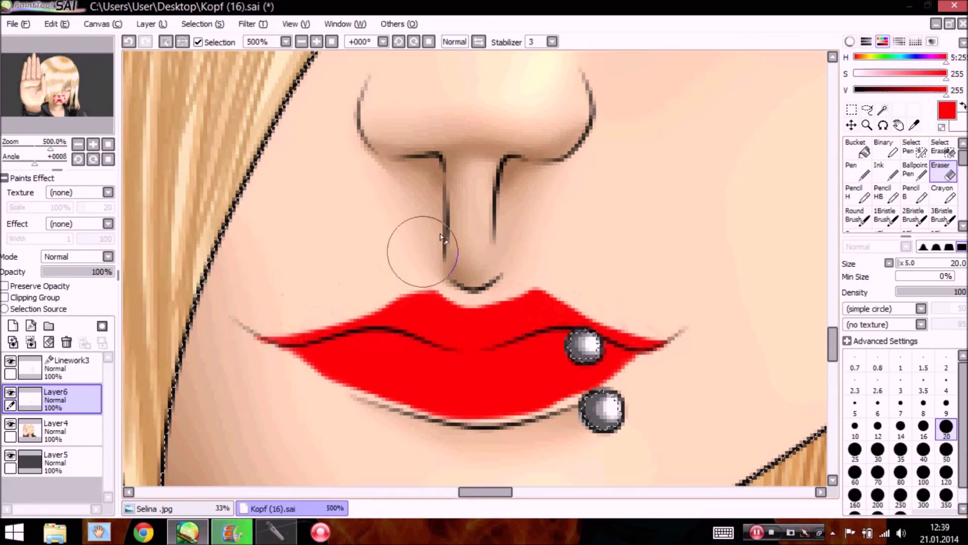
Soften the outer edges of the red lips with the 1Blur brush at size 9
{"action": "left_click", "coordinate": [962, 227]}
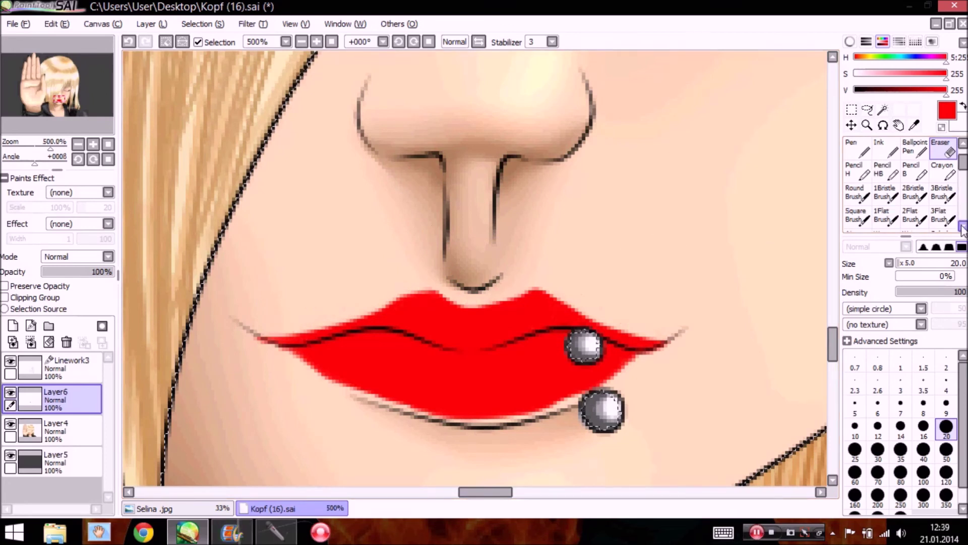
{"action": "left_click", "coordinate": [962, 226]}
{"action": "left_click", "coordinate": [962, 227]}
{"action": "left_click", "coordinate": [962, 227]}
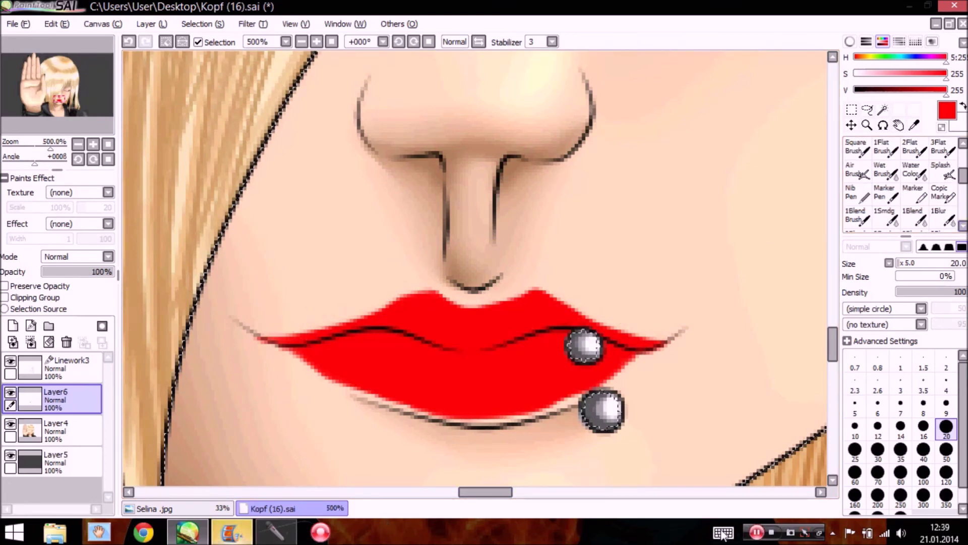
{"action": "left_click", "coordinate": [757, 532]}
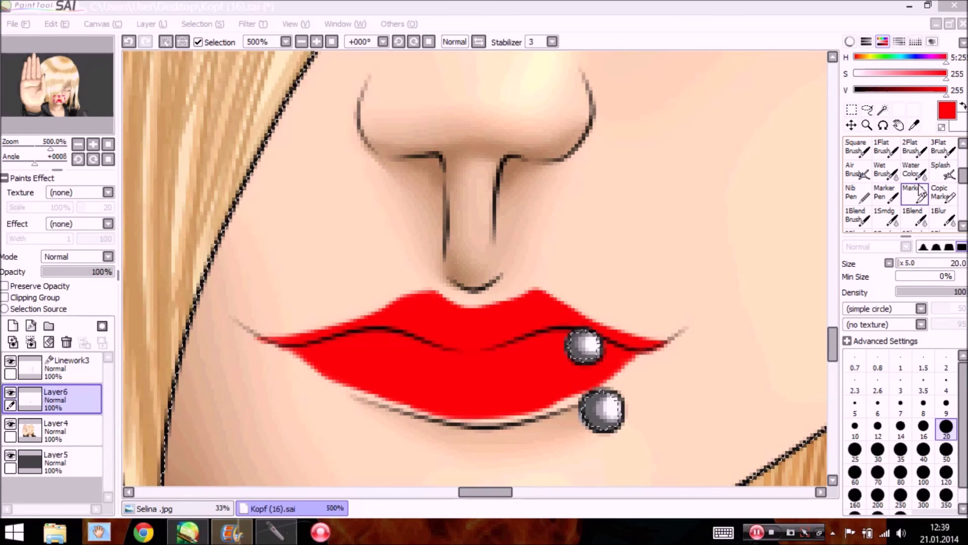
{"action": "double_click", "coordinate": [941, 217]}
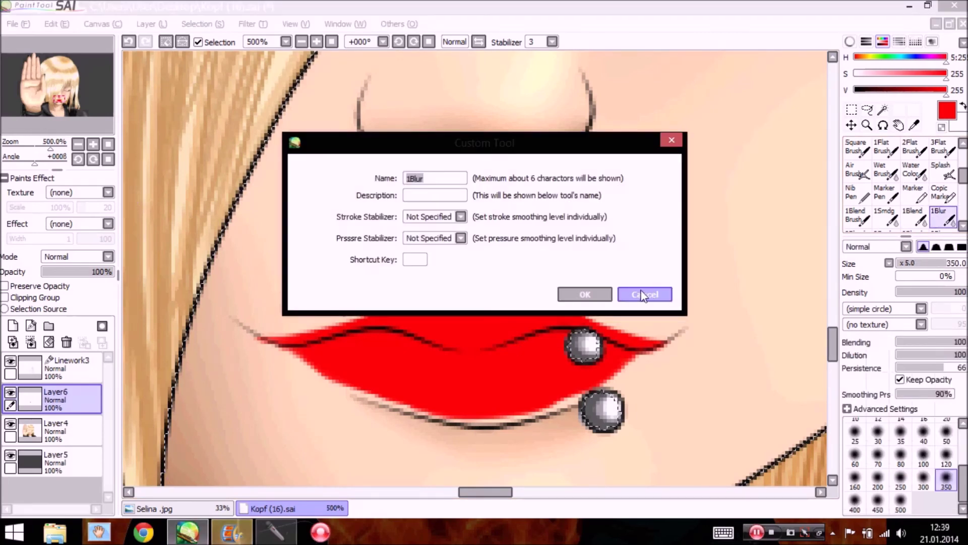
{"action": "left_click", "coordinate": [645, 294]}
{"action": "left_click", "coordinate": [946, 432]}
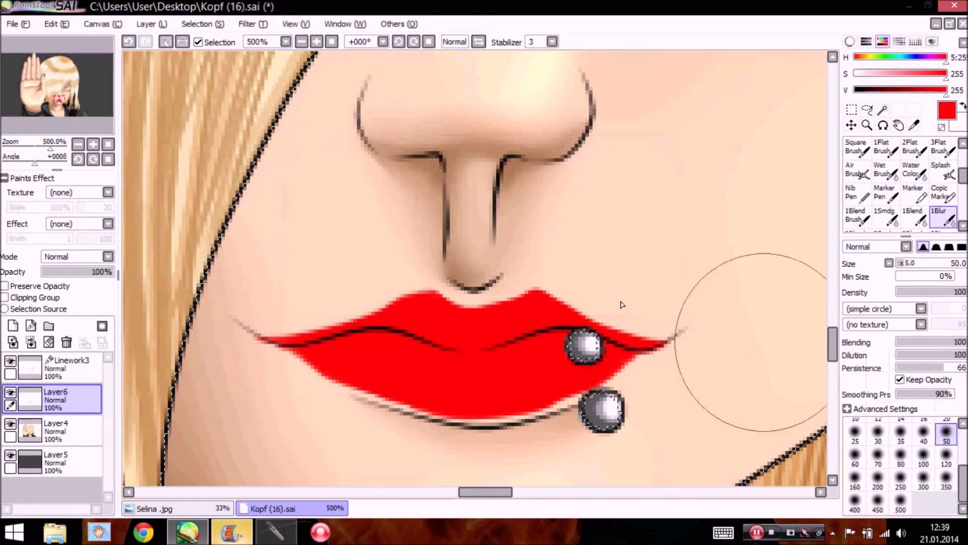
{"action": "left_click_drag", "start_coordinate": [962, 479], "coordinate": [962, 439]}
{"action": "left_click", "coordinate": [946, 473]}
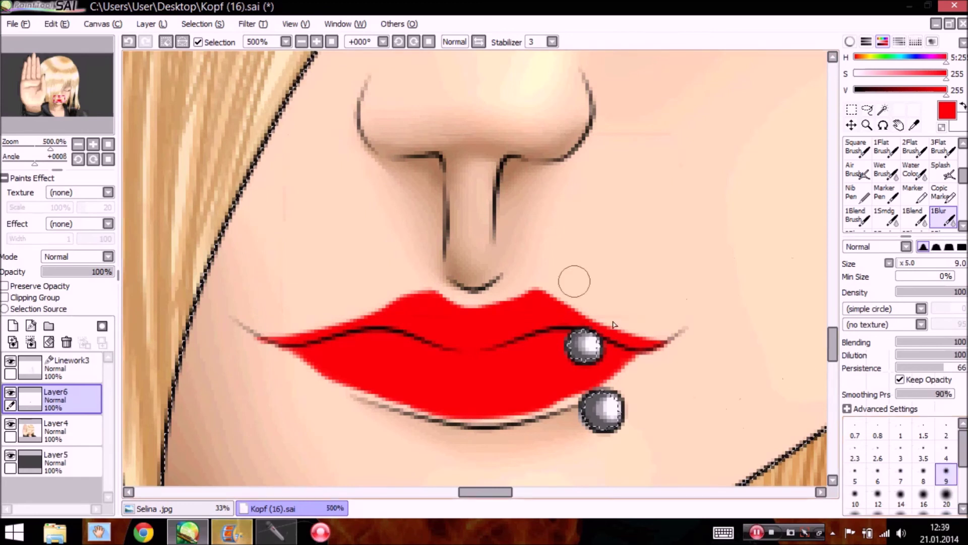
{"action": "mouse_move", "coordinate": [655, 343]}
{"action": "left_mouse_down"}
{"action": "mouse_move", "coordinate": [525, 296]}
{"action": "mouse_move", "coordinate": [483, 316]}
{"action": "mouse_move", "coordinate": [540, 291]}
{"action": "mouse_move", "coordinate": [654, 342]}
{"action": "mouse_move", "coordinate": [496, 283]}
{"action": "mouse_move", "coordinate": [503, 304]}
{"action": "mouse_move", "coordinate": [395, 300]}
{"action": "mouse_move", "coordinate": [321, 326]}
{"action": "mouse_move", "coordinate": [249, 331]}
{"action": "mouse_move", "coordinate": [338, 367]}
{"action": "mouse_move", "coordinate": [340, 380]}
{"action": "mouse_move", "coordinate": [555, 385]}
{"action": "mouse_move", "coordinate": [640, 332]}
{"action": "mouse_move", "coordinate": [562, 400]}
{"action": "mouse_move", "coordinate": [602, 361]}
{"action": "mouse_move", "coordinate": [446, 419]}
{"action": "mouse_move", "coordinate": [383, 411]}
{"action": "left_mouse_up"}
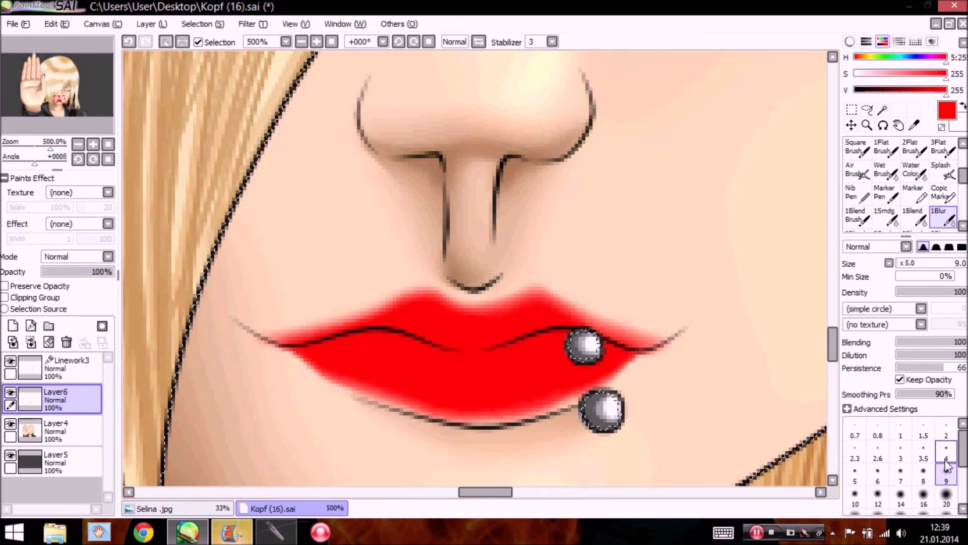
Blur the edges of the upper and lower lip further with the 1Blur brush at size 16
{"action": "left_click", "coordinate": [923, 497]}
{"action": "mouse_move", "coordinate": [639, 372]}
{"action": "left_mouse_down"}
{"action": "mouse_move", "coordinate": [612, 389]}
{"action": "mouse_move", "coordinate": [469, 411]}
{"action": "mouse_move", "coordinate": [332, 368]}
{"action": "mouse_move", "coordinate": [343, 356]}
{"action": "mouse_move", "coordinate": [464, 383]}
{"action": "left_mouse_up"}
{"action": "mouse_move", "coordinate": [664, 336]}
{"action": "left_mouse_down"}
{"action": "mouse_move", "coordinate": [532, 311]}
{"action": "mouse_move", "coordinate": [447, 324]}
{"action": "mouse_move", "coordinate": [421, 305]}
{"action": "mouse_move", "coordinate": [377, 318]}
{"action": "left_mouse_up"}
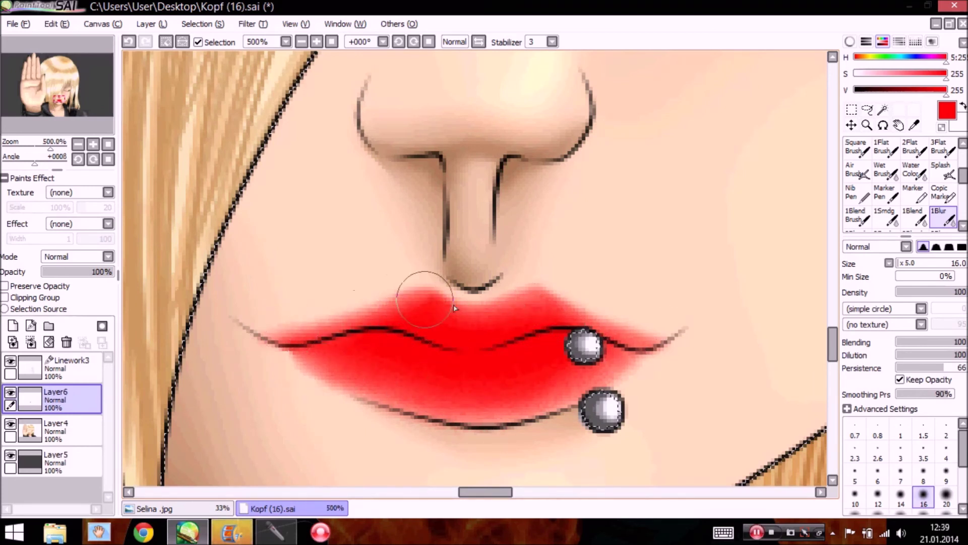
{"action": "left_click_drag", "start_coordinate": [454, 306], "coordinate": [524, 290]}
{"action": "left_click_drag", "start_coordinate": [431, 295], "coordinate": [338, 319]}
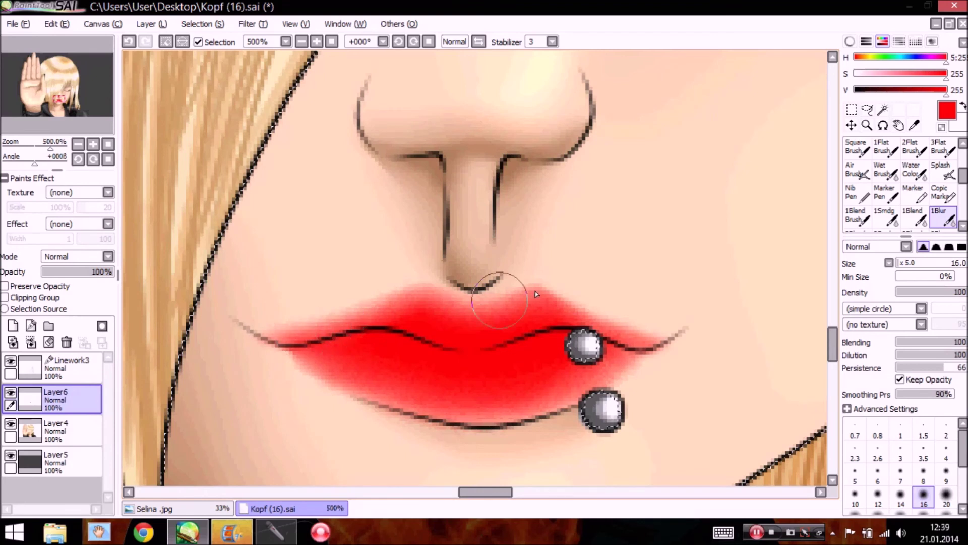
Add a layer clipped to the lips and shade both lips dark red (value 108) with the size 16 Splash brush
{"action": "left_click", "coordinate": [13, 325]}
{"action": "left_click", "coordinate": [32, 299]}
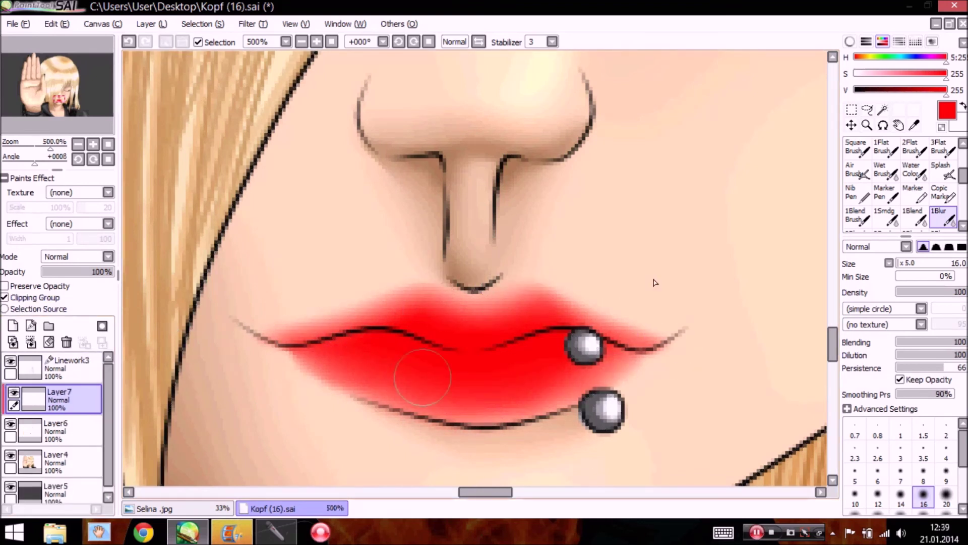
{"action": "left_click", "coordinate": [950, 173]}
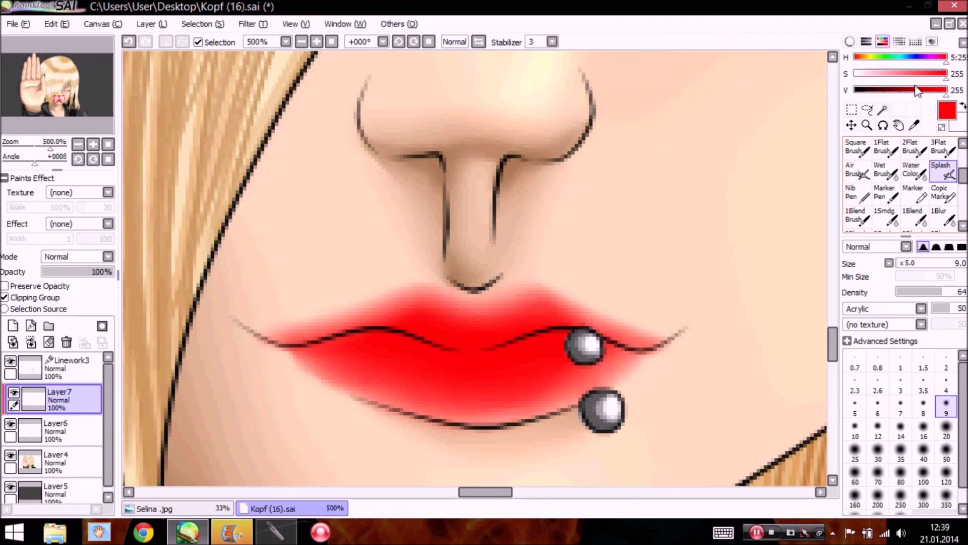
{"action": "left_click", "coordinate": [928, 434]}
{"action": "left_click_drag", "start_coordinate": [512, 333], "coordinate": [333, 333]}
{"action": "mouse_move", "coordinate": [436, 406]}
{"action": "left_mouse_down"}
{"action": "mouse_move", "coordinate": [550, 383]}
{"action": "mouse_move", "coordinate": [353, 378]}
{"action": "left_mouse_up"}
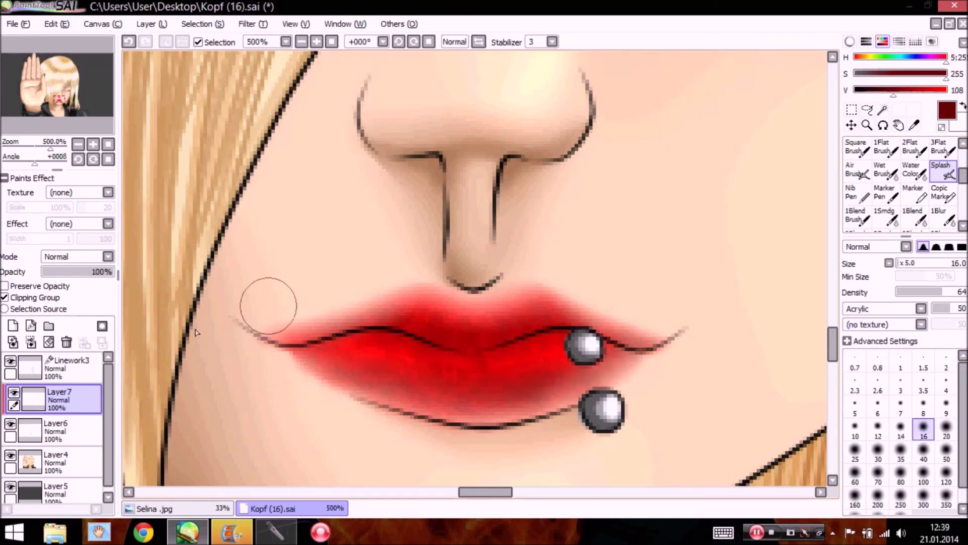
Add a clipped Luminosity layer and dab pale pink highlights (saturation 46, value 255) onto the lips with the Splash brush
{"action": "left_click", "coordinate": [12, 325]}
{"action": "left_click", "coordinate": [73, 257]}
{"action": "left_click", "coordinate": [80, 312]}
{"action": "left_click", "coordinate": [945, 90]}
{"action": "left_click_drag", "start_coordinate": [908, 74], "coordinate": [872, 73]}
{"action": "mouse_move", "coordinate": [508, 370]}
{"action": "left_mouse_down"}
{"action": "mouse_move", "coordinate": [550, 361]}
{"action": "mouse_move", "coordinate": [418, 368]}
{"action": "left_mouse_up"}
{"action": "left_click", "coordinate": [108, 145]}
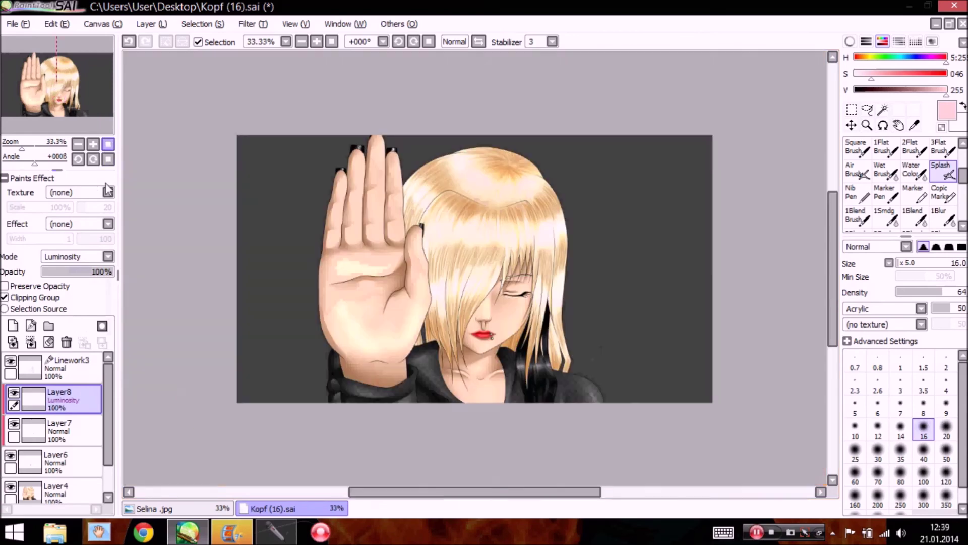
Merge the dark lip shading layer and the Luminosity highlight layer down into the red lip layer
{"action": "left_click", "coordinate": [42, 432]}
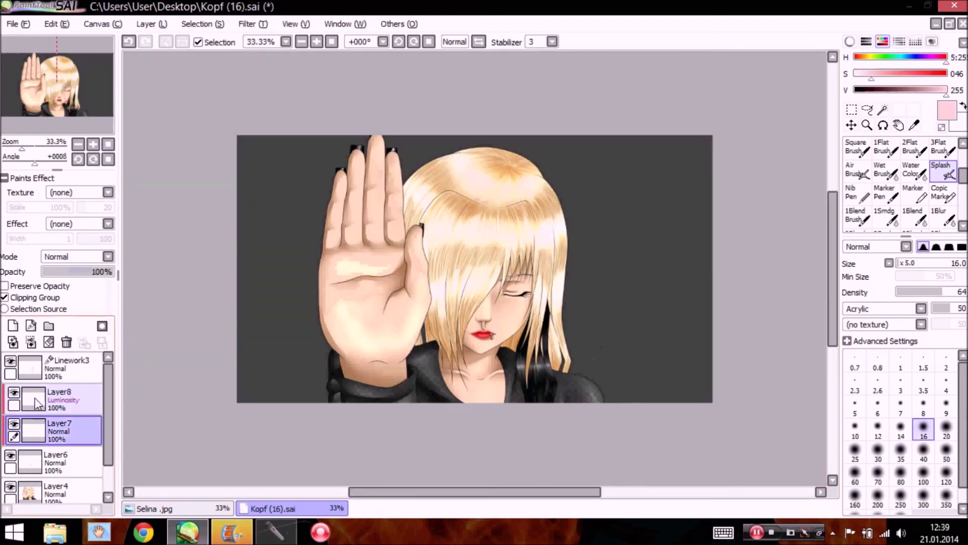
{"action": "left_click", "coordinate": [31, 342]}
{"action": "left_click", "coordinate": [42, 398]}
{"action": "left_click", "coordinate": [31, 342]}
Recolour the lips pink with the Hue and Saturation filter, using hue -17 and saturation +26, and raise the luminescence
{"action": "left_click", "coordinate": [252, 23]}
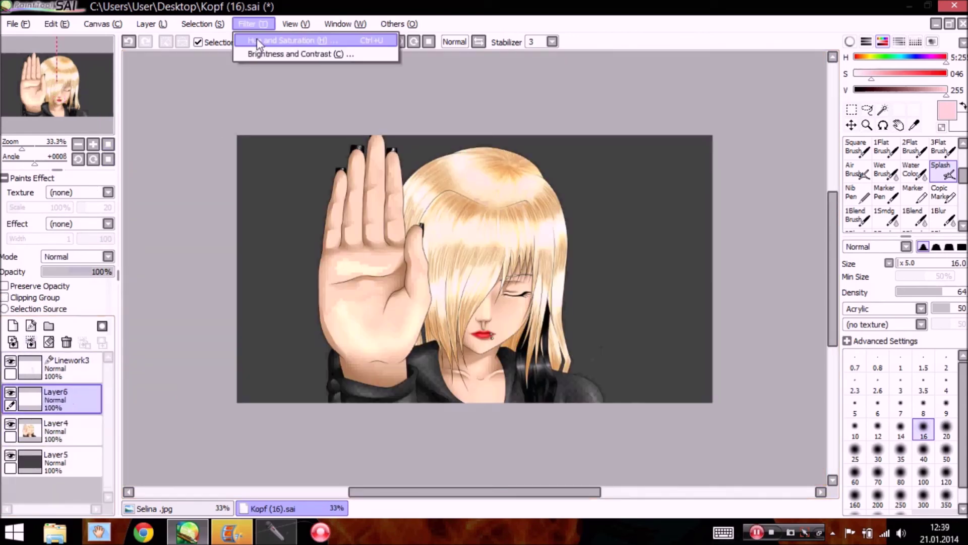
{"action": "left_click", "coordinate": [256, 38]}
{"action": "left_click_drag", "start_coordinate": [652, 134], "coordinate": [694, 102]}
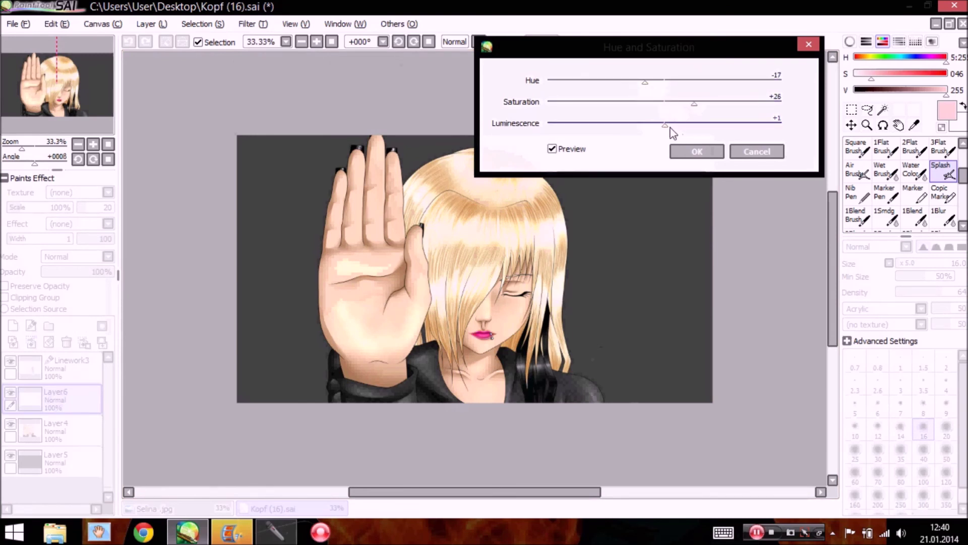
{"action": "left_click", "coordinate": [687, 153]}
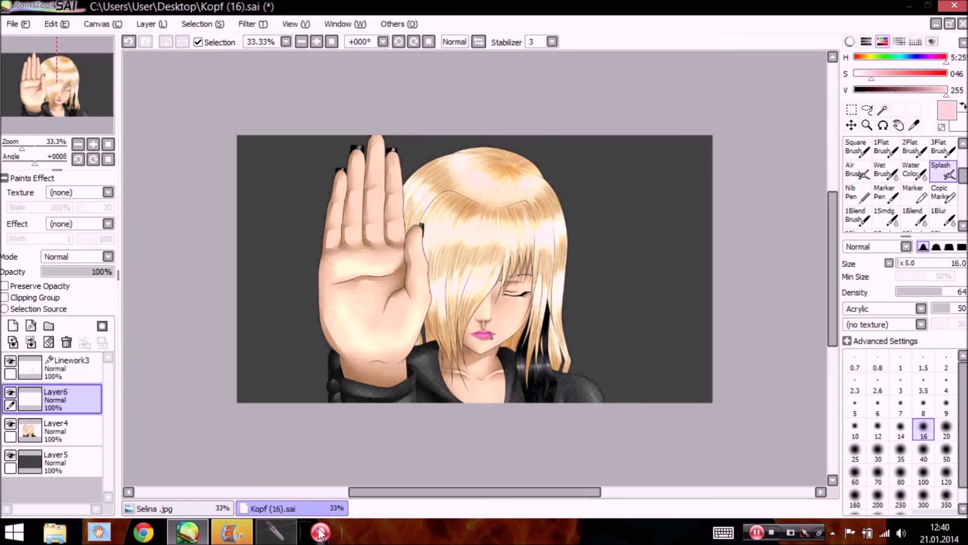
{"action": "left_click", "coordinate": [275, 532]}
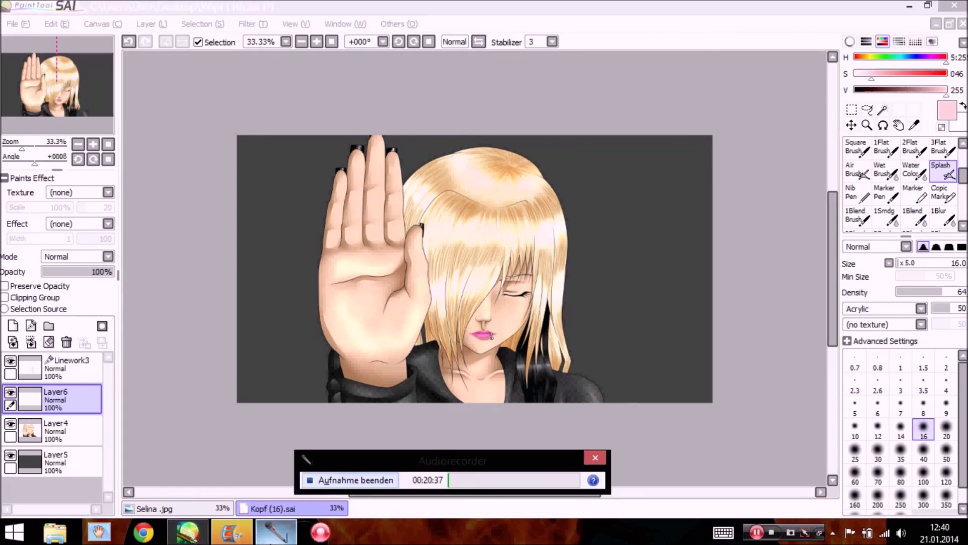